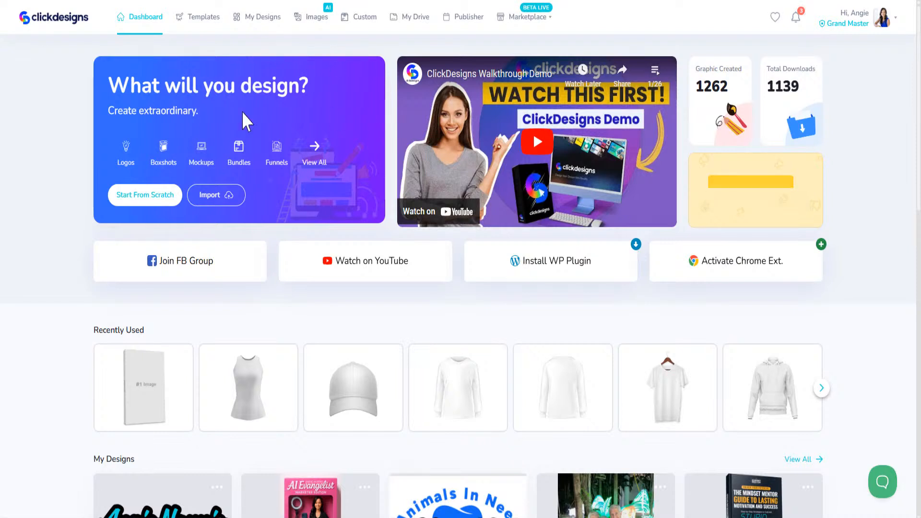
Step: Open the template gallery and search templates for 'mattress'
{"action": "left_click", "coordinate": [205, 24]}
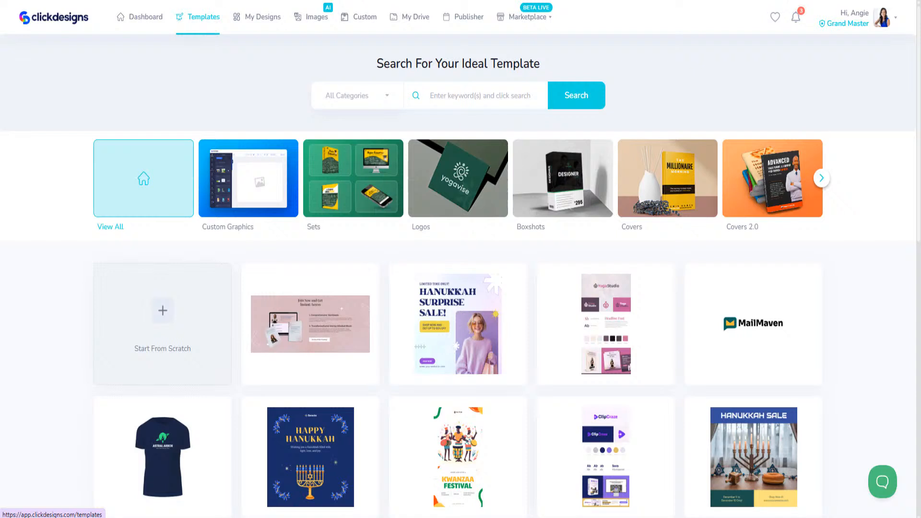
{"action": "left_click", "coordinate": [504, 98]}
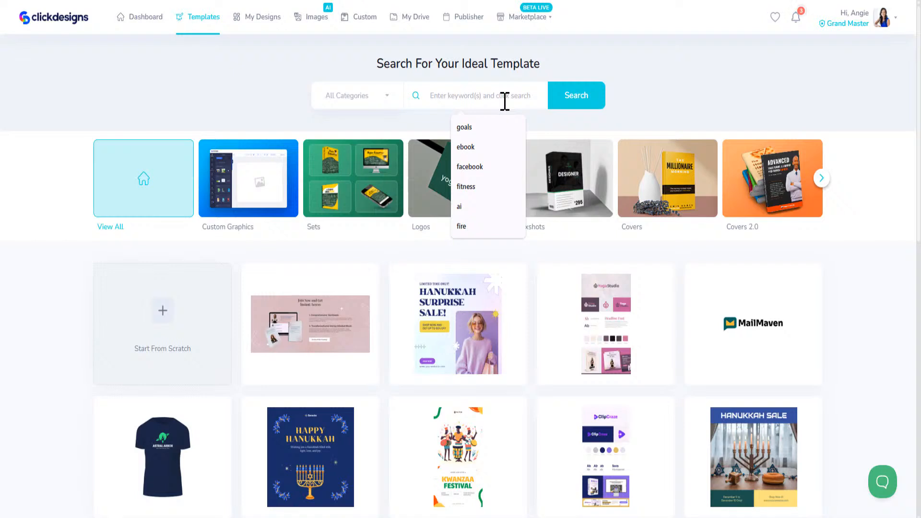
{"action": "type", "text": "mattress"}
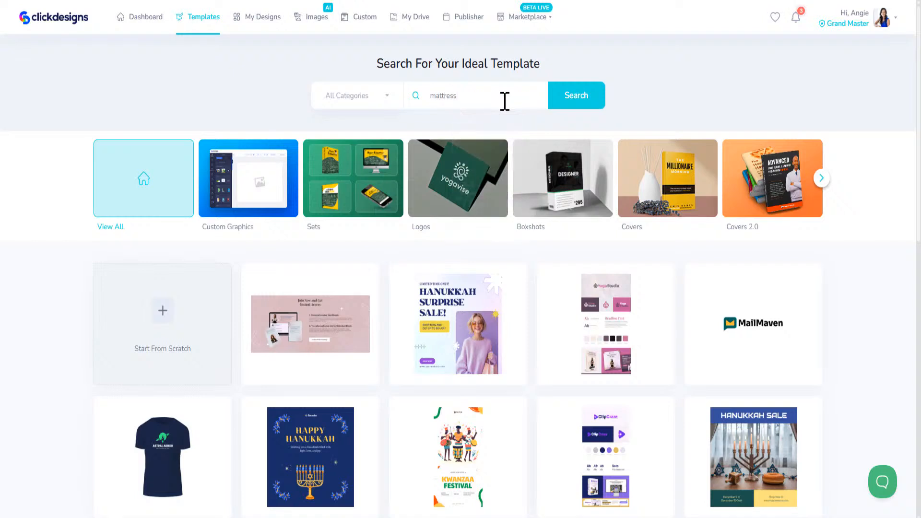
{"action": "left_click", "coordinate": [567, 104]}
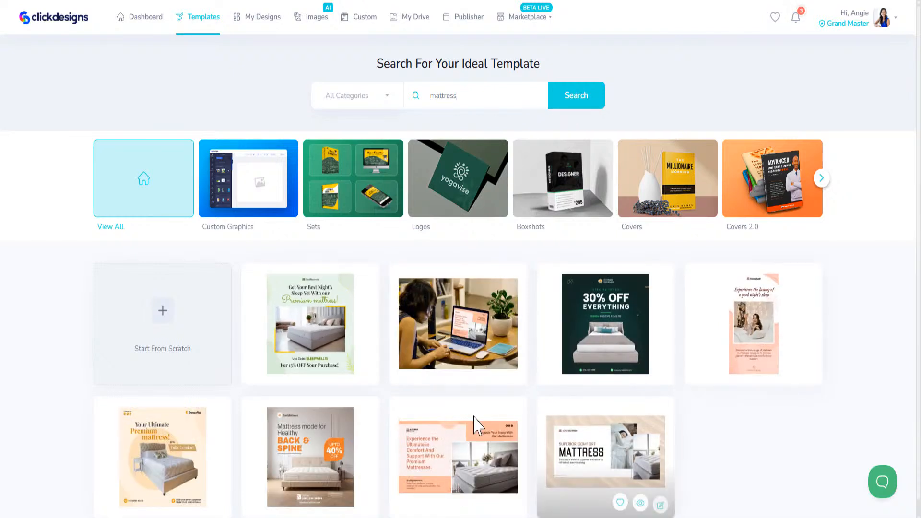
{"action": "scroll", "coordinate": [494, 312], "scroll_direction": "down", "scroll_amount": 1}
{"action": "scroll", "coordinate": [491, 318], "scroll_direction": "up", "scroll_amount": 1}
Step: Replace the search term with 'restaurant' and scroll through the results
{"action": "left_click_drag", "start_coordinate": [475, 96], "coordinate": [391, 101]}
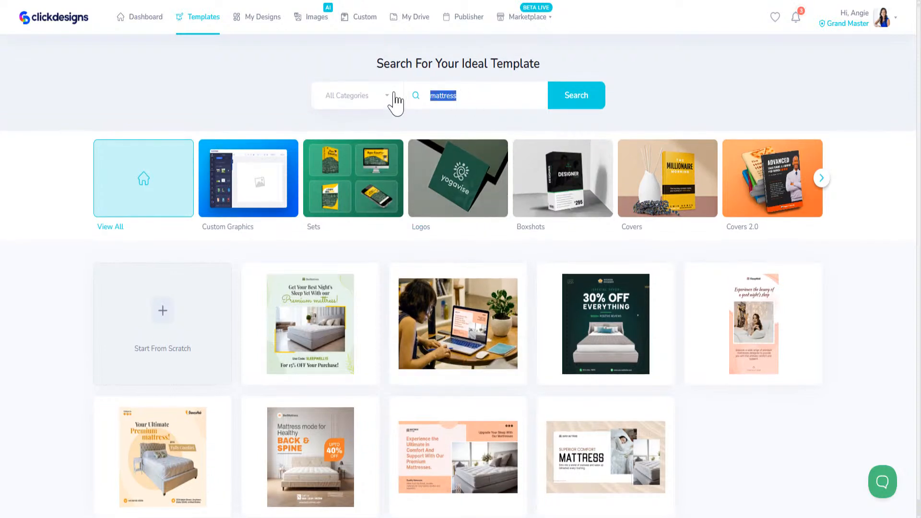
{"action": "type", "text": "restaurant"}
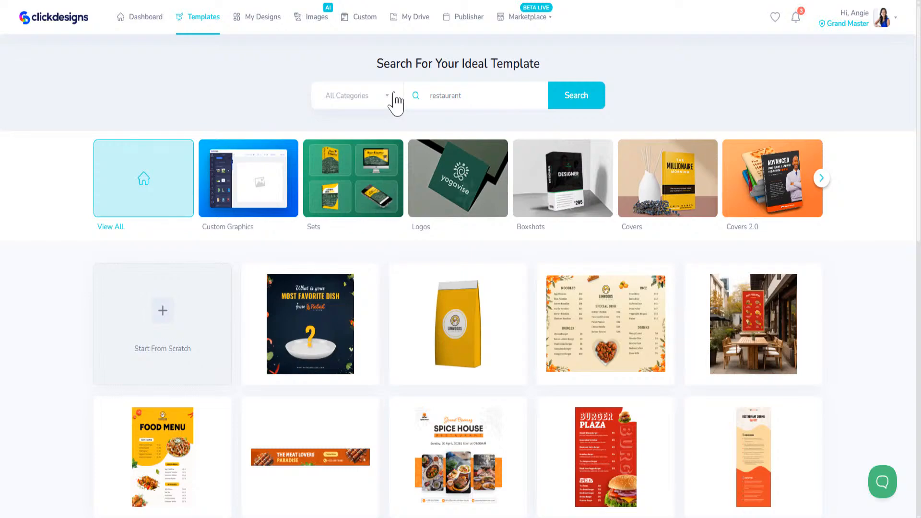
{"action": "scroll", "coordinate": [482, 379], "scroll_direction": "down", "scroll_amount": 10}
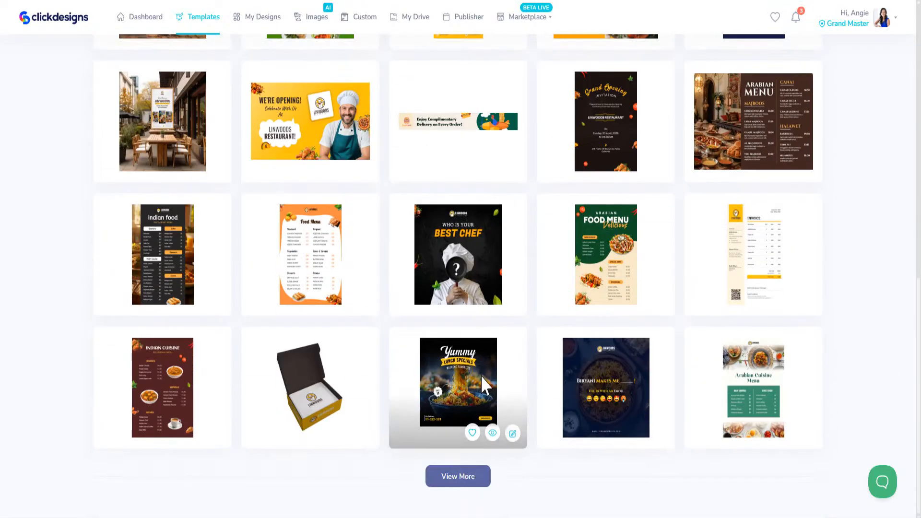
{"action": "scroll", "coordinate": [482, 377], "scroll_direction": "up", "scroll_amount": 10}
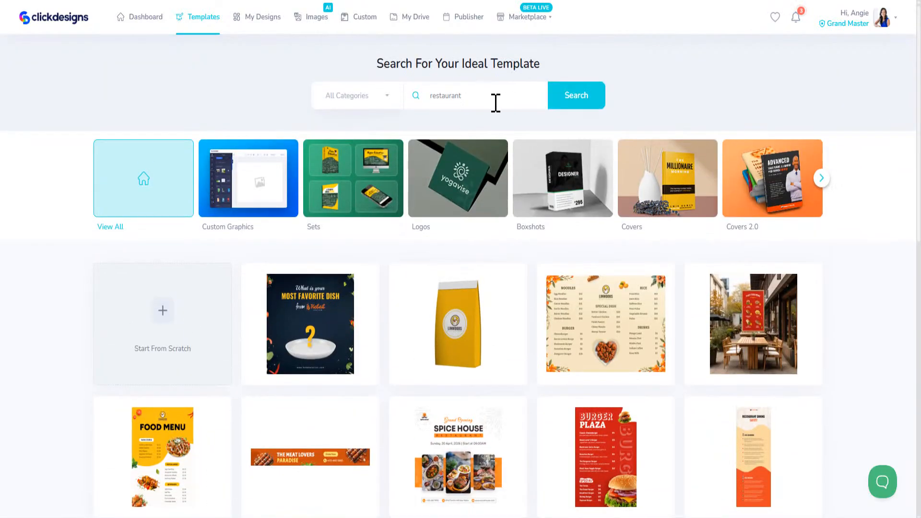
Step: Search templates for 'beauty' and browse the beauty and skincare designs
{"action": "left_click_drag", "start_coordinate": [496, 102], "coordinate": [426, 96]}
{"action": "type", "text": "beauty"}
{"action": "key", "text": "Return"}
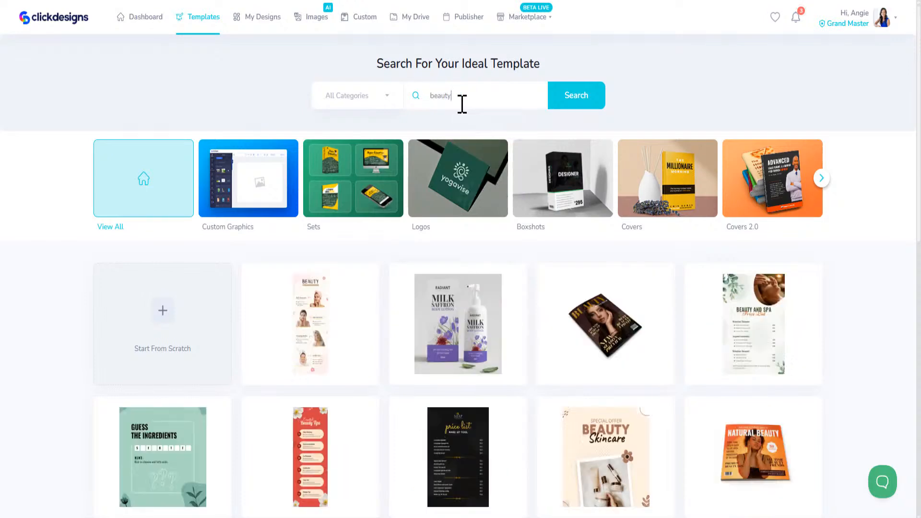
{"action": "scroll", "coordinate": [531, 365], "scroll_direction": "down", "scroll_amount": 7}
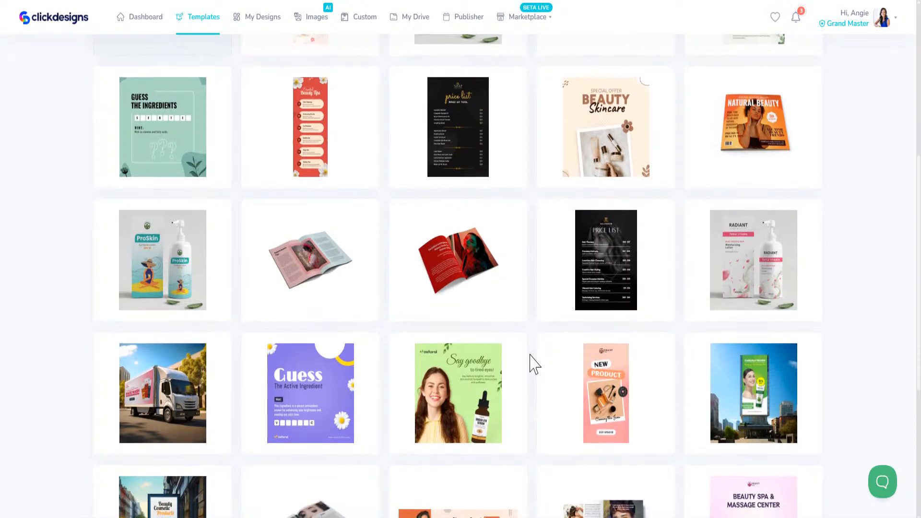
{"action": "scroll", "coordinate": [530, 364], "scroll_direction": "up", "scroll_amount": 4}
{"action": "scroll", "coordinate": [783, 206], "scroll_direction": "up", "scroll_amount": 2}
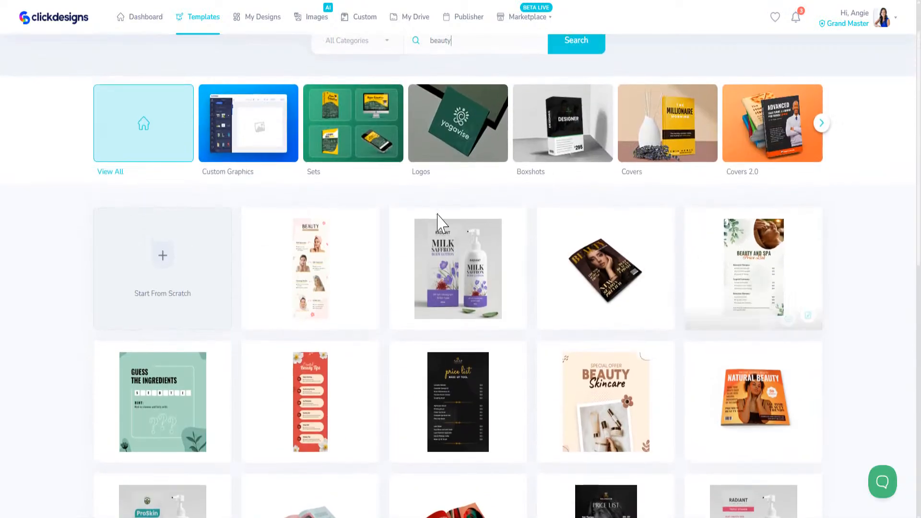
{"action": "scroll", "coordinate": [331, 391], "scroll_direction": "down", "scroll_amount": 6}
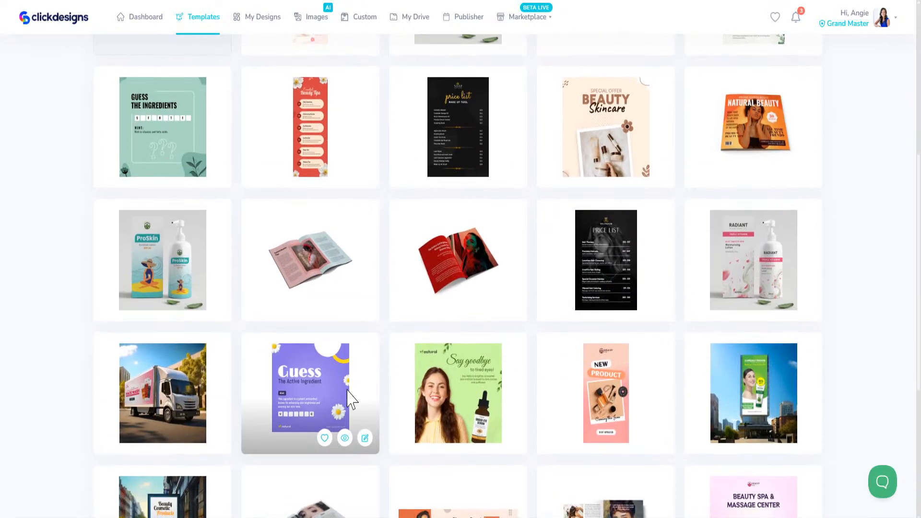
{"action": "scroll", "coordinate": [525, 398], "scroll_direction": "down", "scroll_amount": 6}
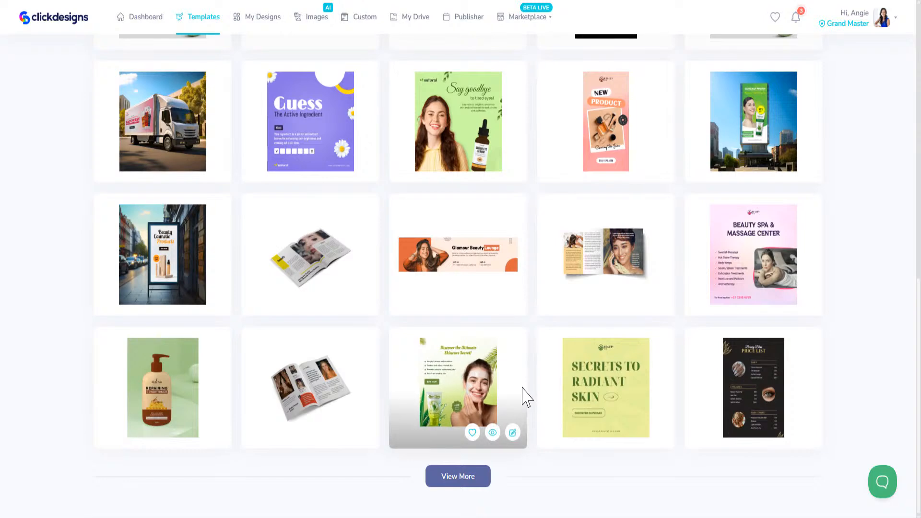
{"action": "scroll", "coordinate": [527, 397], "scroll_direction": "up", "scroll_amount": 10}
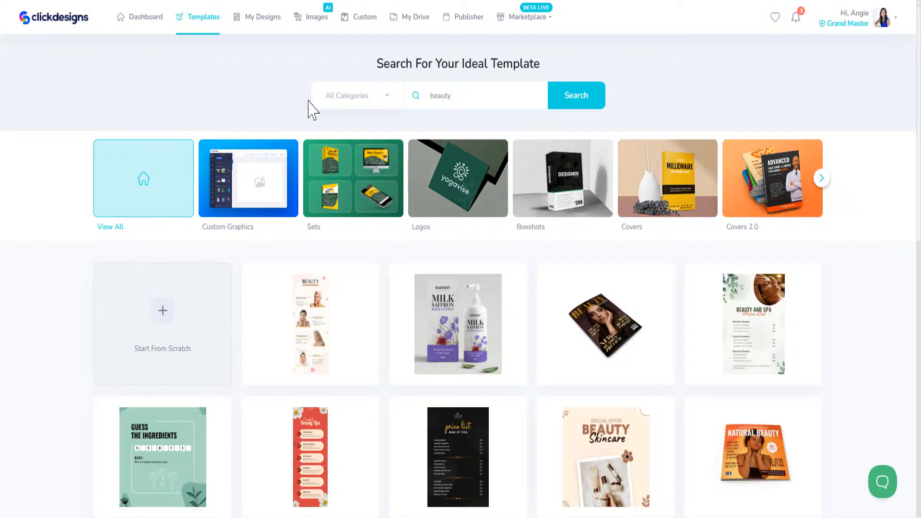
Step: Search templates for 'therapy', then 'auto', browsing each result set
{"action": "double_click", "coordinate": [462, 96]}
{"action": "type", "text": "therapy"}
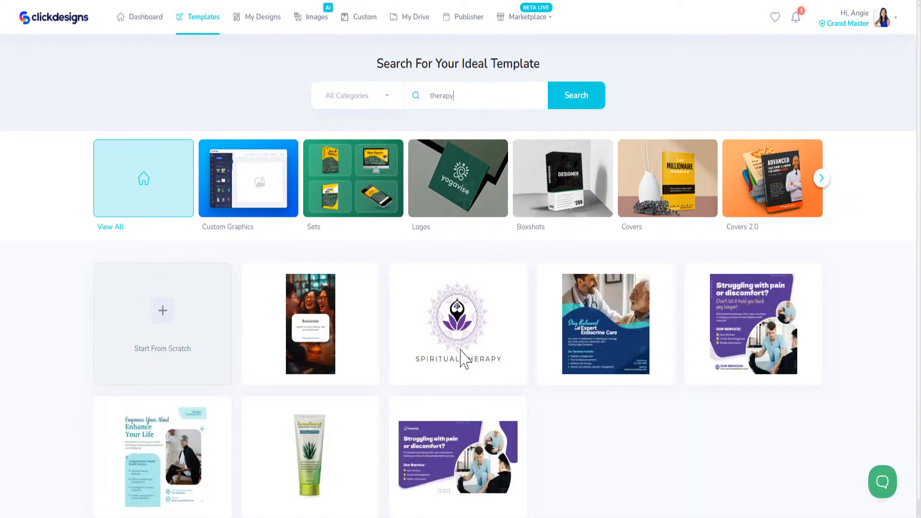
{"action": "mouse_move", "coordinate": [309, 384]}
{"action": "mouse_move", "coordinate": [451, 473]}
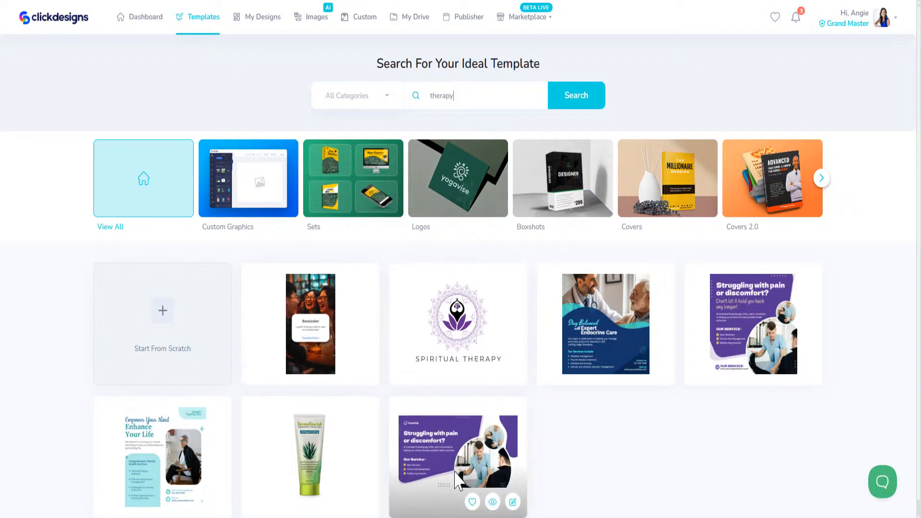
{"action": "mouse_move", "coordinate": [469, 324]}
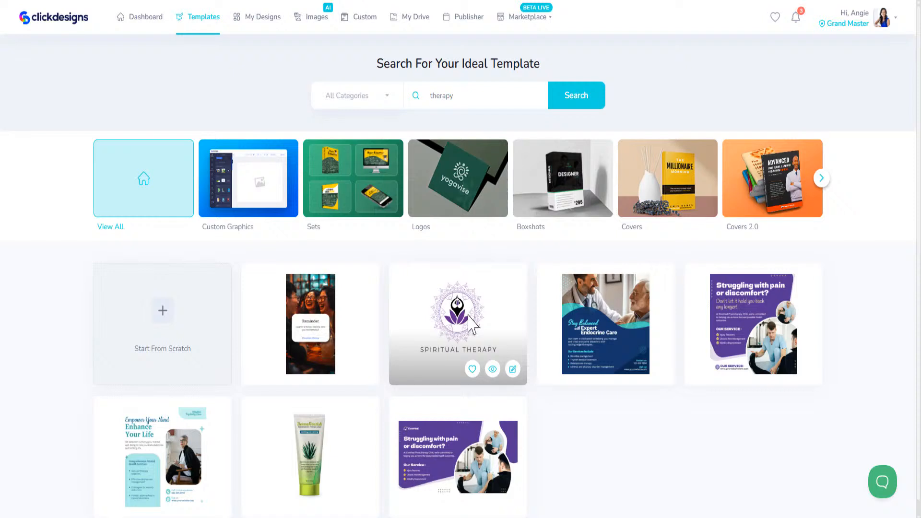
{"action": "left_click_drag", "start_coordinate": [454, 94], "coordinate": [411, 82]}
{"action": "type", "text": "auto"}
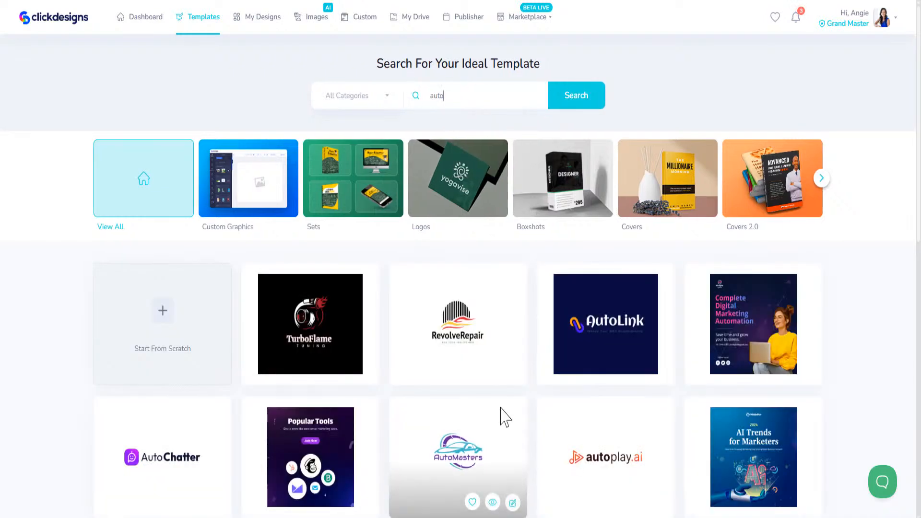
{"action": "scroll", "coordinate": [499, 415], "scroll_direction": "down", "scroll_amount": 5}
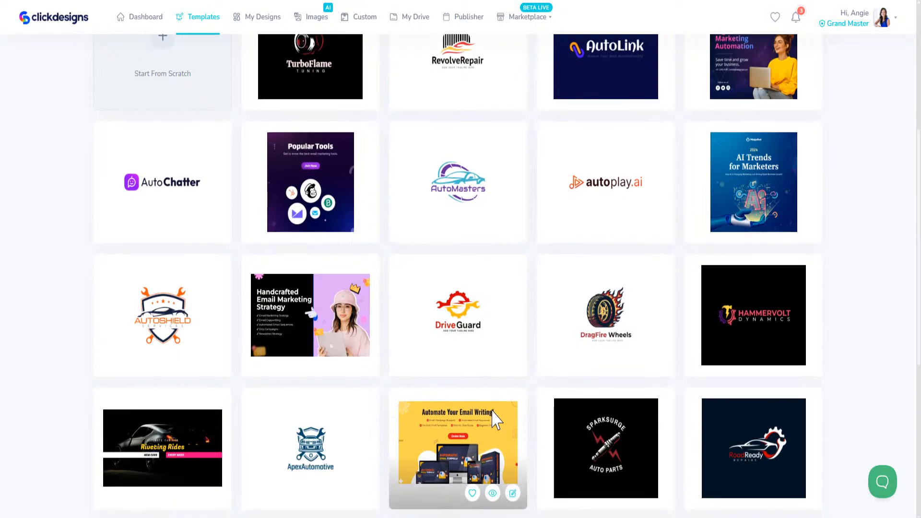
{"action": "scroll", "coordinate": [499, 413], "scroll_direction": "down", "scroll_amount": 5}
{"action": "scroll", "coordinate": [504, 398], "scroll_direction": "up", "scroll_amount": 10}
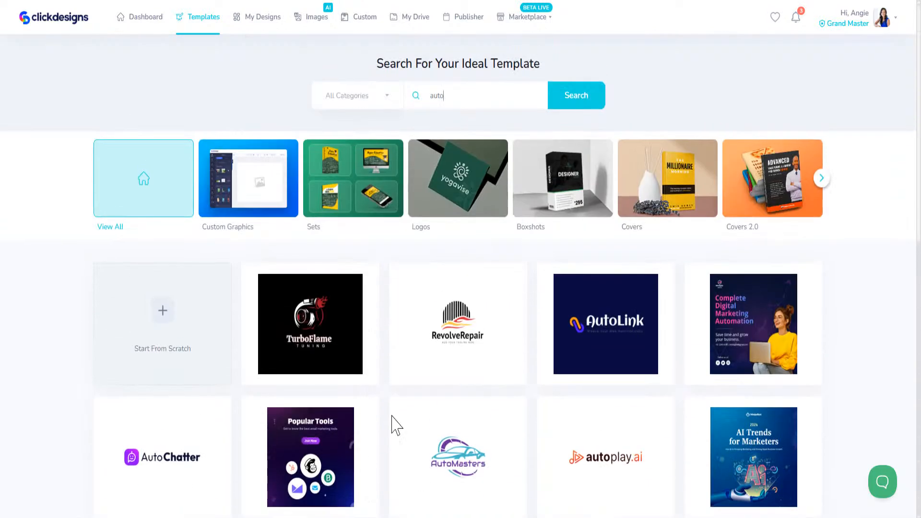
Step: Search templates for 'house' and scroll through the results
{"action": "double_click", "coordinate": [438, 94]}
{"action": "type", "text": "house"}
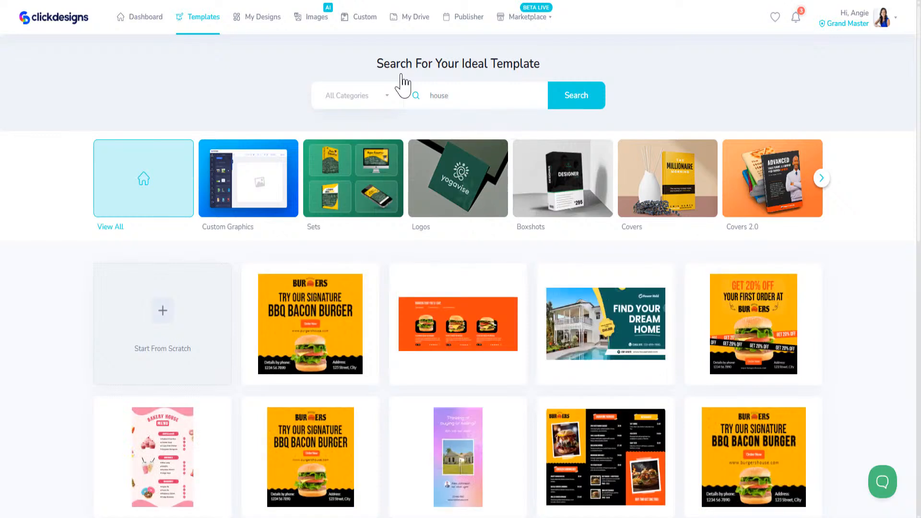
{"action": "mouse_move", "coordinate": [577, 323]}
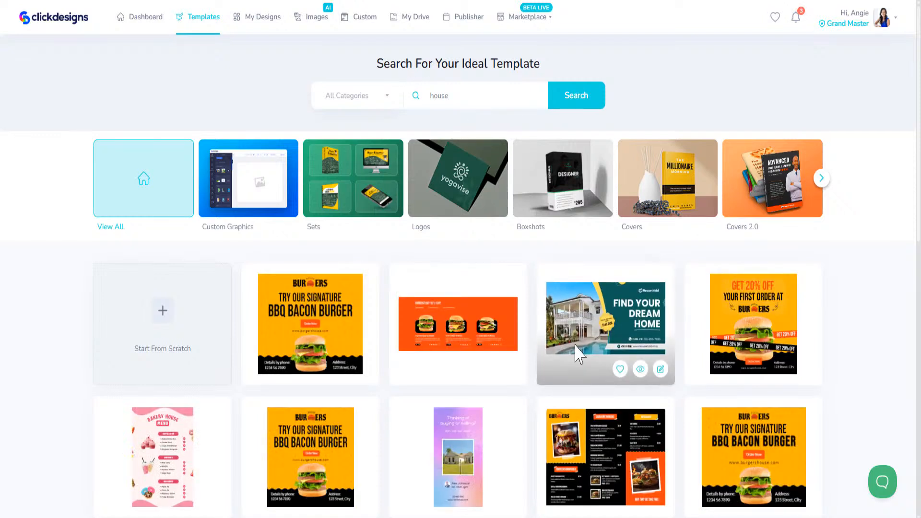
{"action": "scroll", "coordinate": [600, 391], "scroll_direction": "down", "scroll_amount": 6}
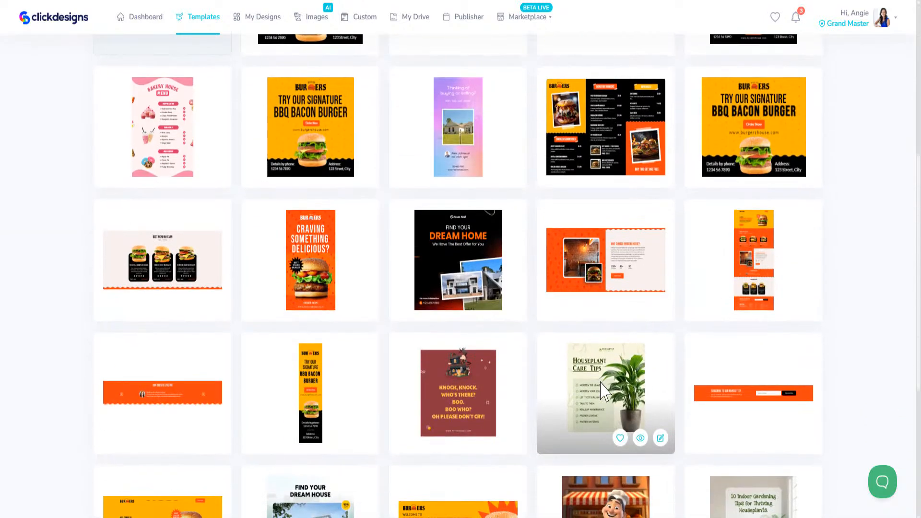
{"action": "scroll", "coordinate": [602, 391], "scroll_direction": "down", "scroll_amount": 5}
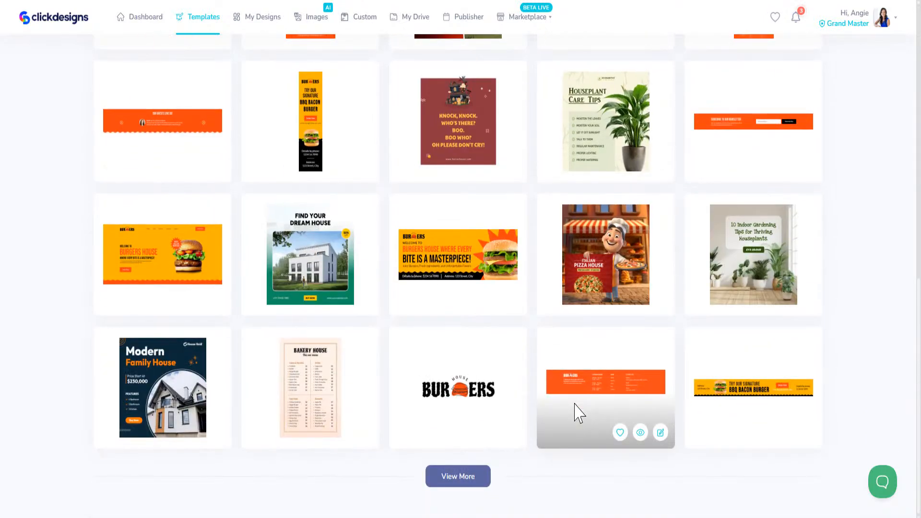
{"action": "scroll", "coordinate": [576, 408], "scroll_direction": "up", "scroll_amount": 11}
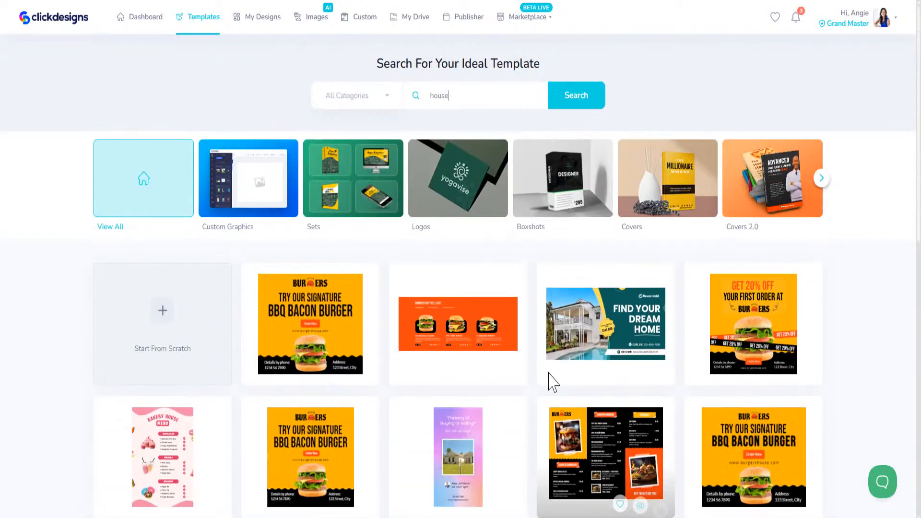
Step: Search templates for 'roof', then change the search term to 'clean'
{"action": "left_click_drag", "start_coordinate": [461, 91], "coordinate": [413, 89]}
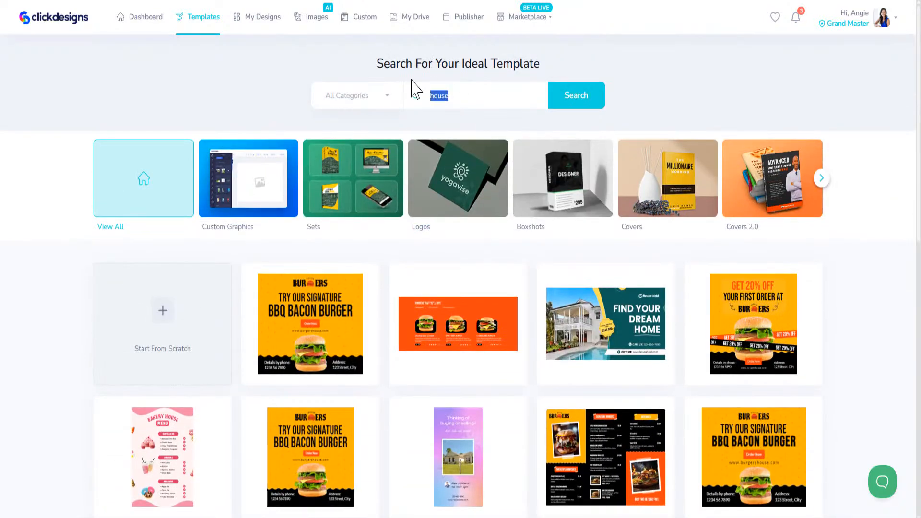
{"action": "type", "text": "roof"}
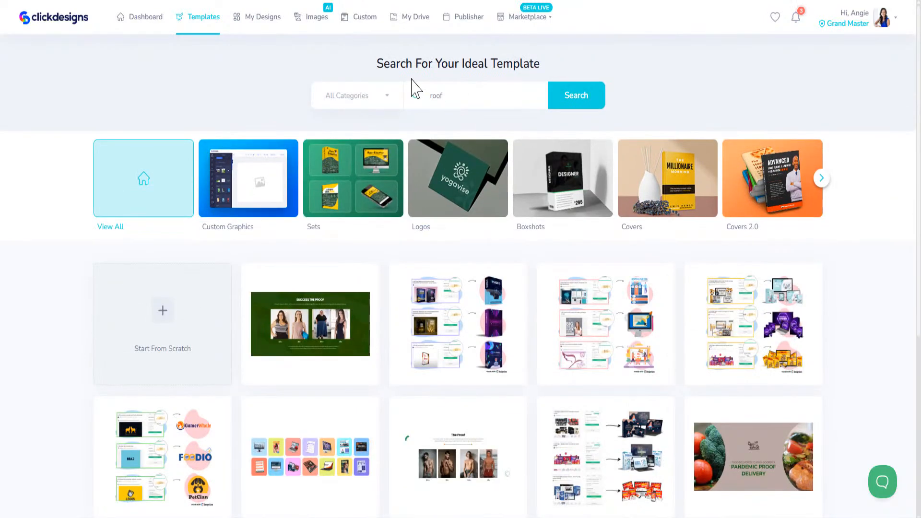
{"action": "scroll", "coordinate": [448, 288], "scroll_direction": "down", "scroll_amount": 5}
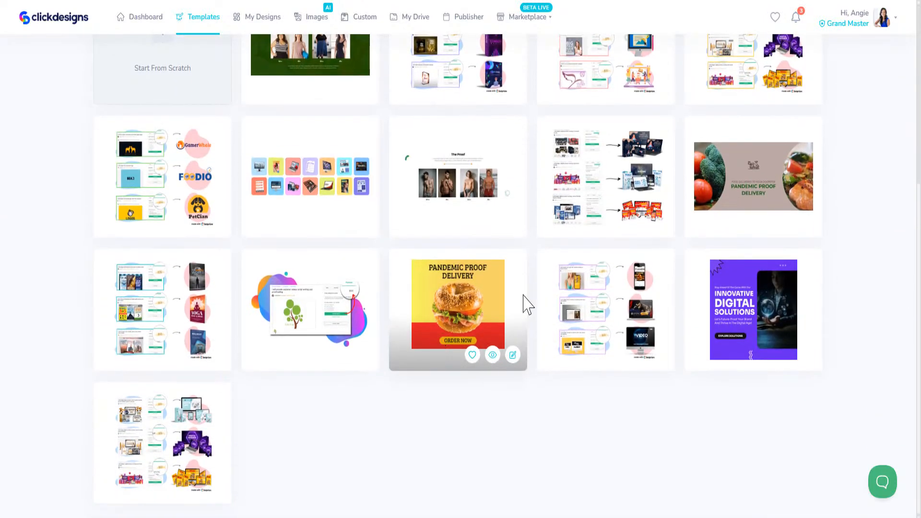
{"action": "scroll", "coordinate": [394, 402], "scroll_direction": "up", "scroll_amount": 5}
{"action": "left_click_drag", "start_coordinate": [456, 91], "coordinate": [386, 97]}
{"action": "type", "text": "clean"}
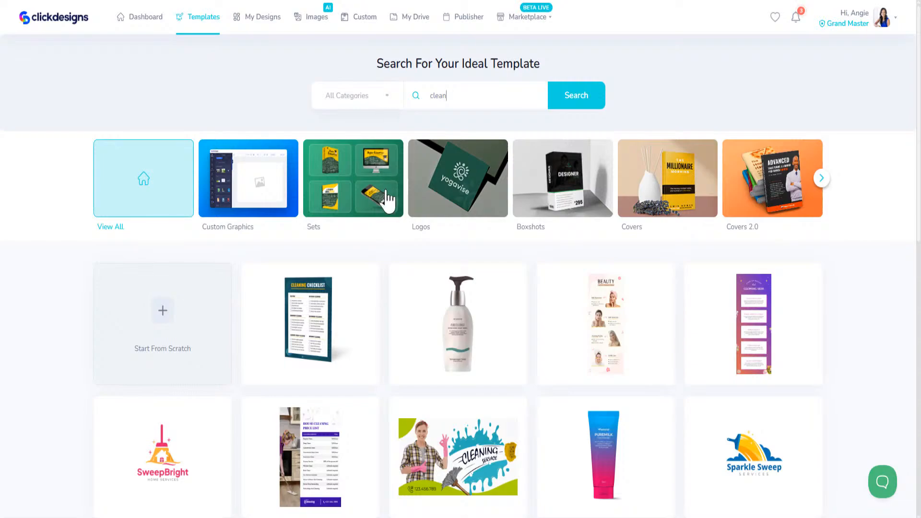
Step: Preview the cleaning service flyer and the Strategic Sweep logo templates
{"action": "scroll", "coordinate": [370, 337], "scroll_direction": "down", "scroll_amount": 5}
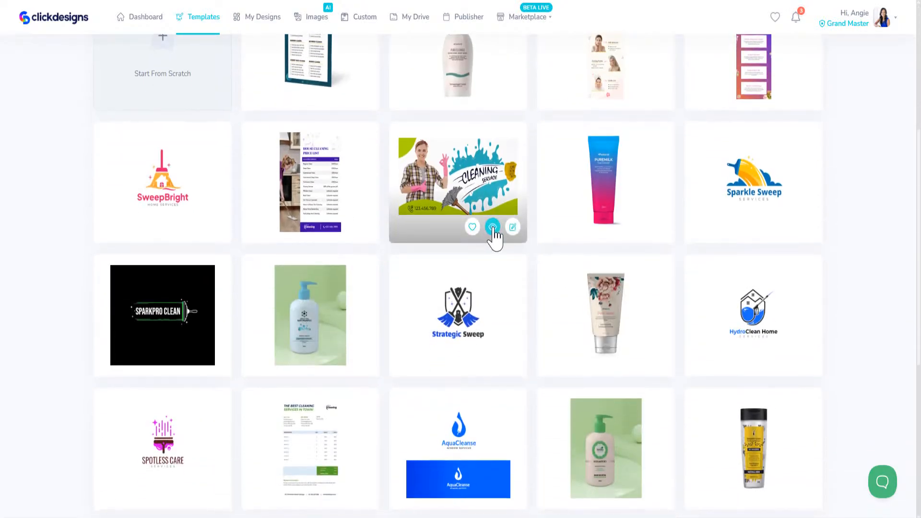
{"action": "left_click", "coordinate": [494, 228]}
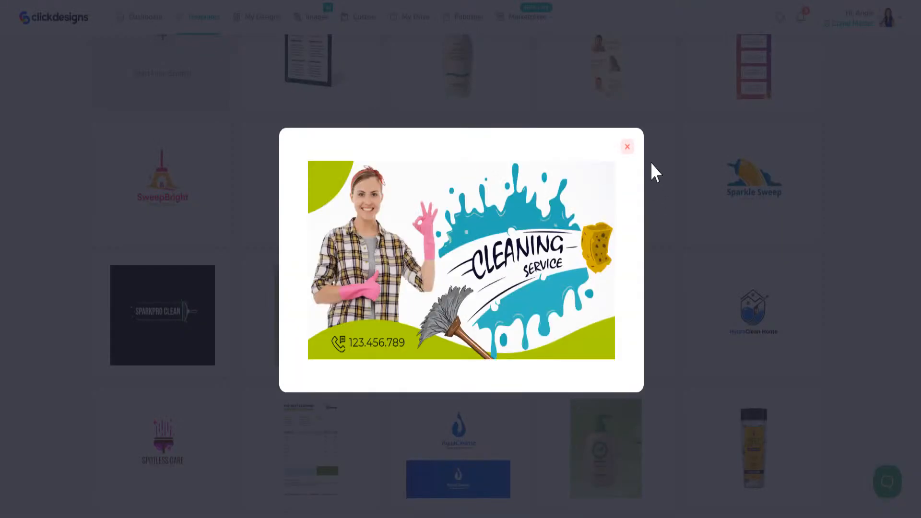
{"action": "left_click", "coordinate": [627, 145]}
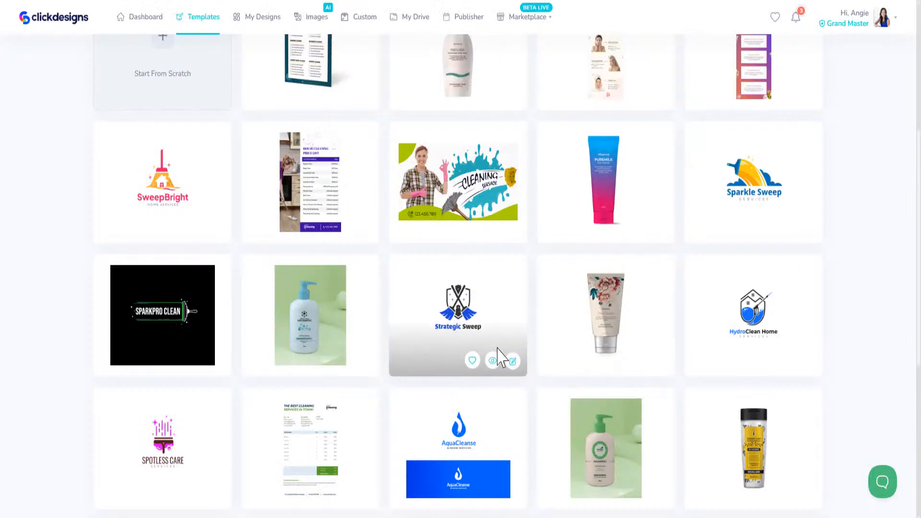
{"action": "left_click", "coordinate": [493, 360]}
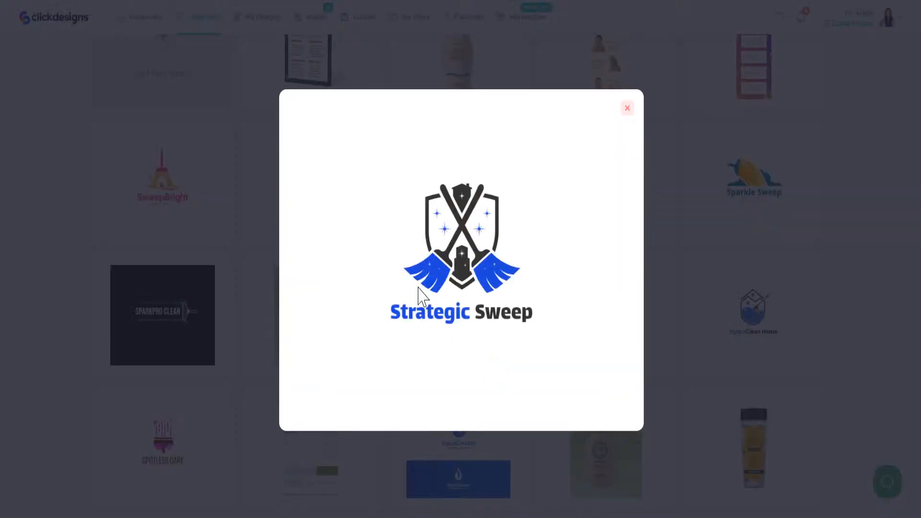
{"action": "left_click", "coordinate": [627, 109]}
{"action": "scroll", "coordinate": [469, 185], "scroll_direction": "up", "scroll_amount": 5}
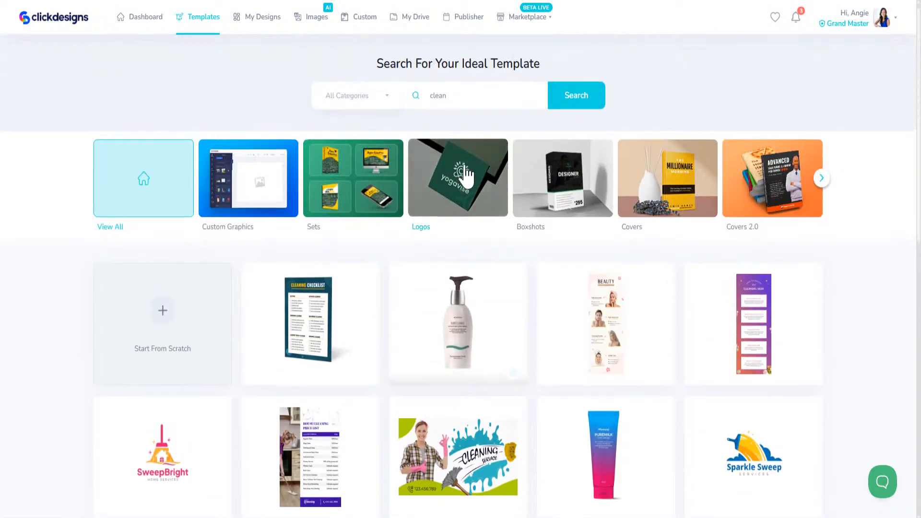
Step: Search templates for 'yoga' and scroll through the results
{"action": "double_click", "coordinate": [442, 94]}
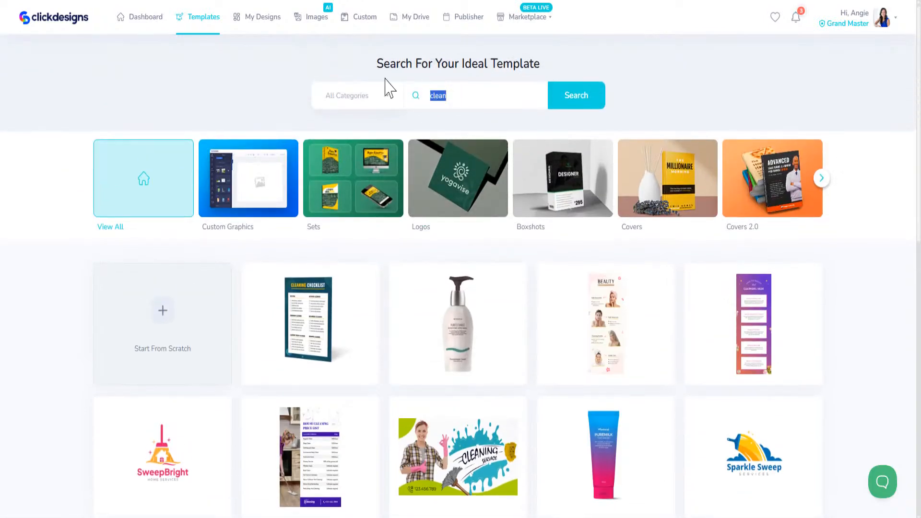
{"action": "type", "text": "yo"}
{"action": "key", "text": "Return"}
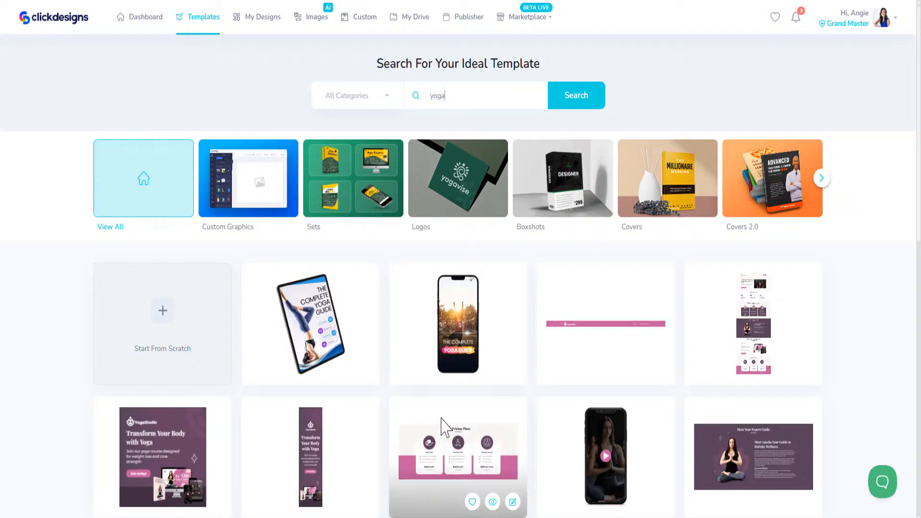
{"action": "scroll", "coordinate": [446, 421], "scroll_direction": "down", "scroll_amount": 8}
{"action": "scroll", "coordinate": [447, 418], "scroll_direction": "down", "scroll_amount": 5}
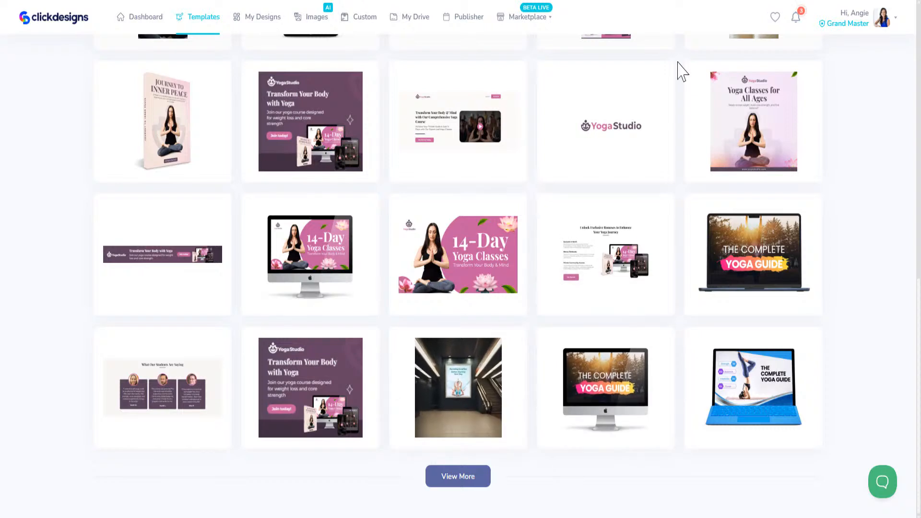
{"action": "left_click_drag", "start_coordinate": [917, 307], "coordinate": [917, 48]}
Step: Search templates for 'gift', then for 'flyer'
{"action": "left_click_drag", "start_coordinate": [464, 97], "coordinate": [395, 84]}
{"action": "type", "text": "gift"}
{"action": "key", "text": "Return"}
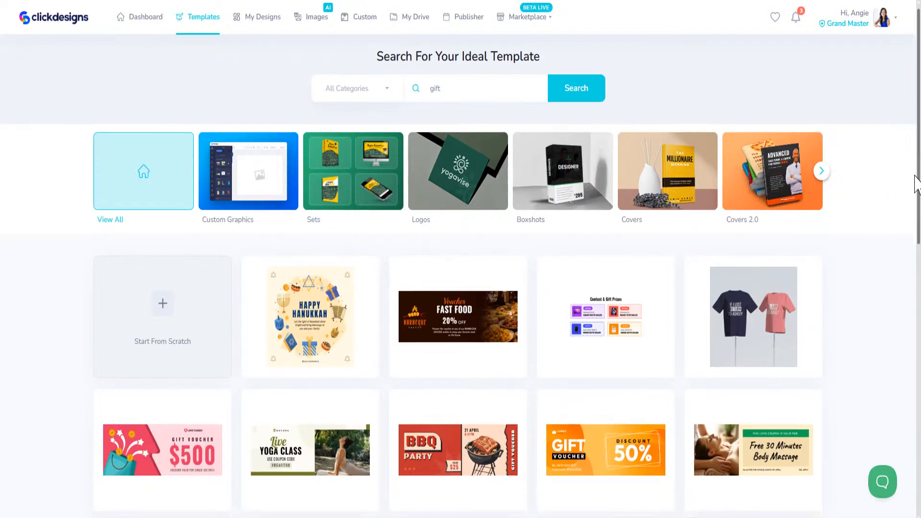
{"action": "scroll", "coordinate": [905, 297], "scroll_direction": "down", "scroll_amount": 5}
{"action": "scroll", "coordinate": [905, 298], "scroll_direction": "down", "scroll_amount": 6}
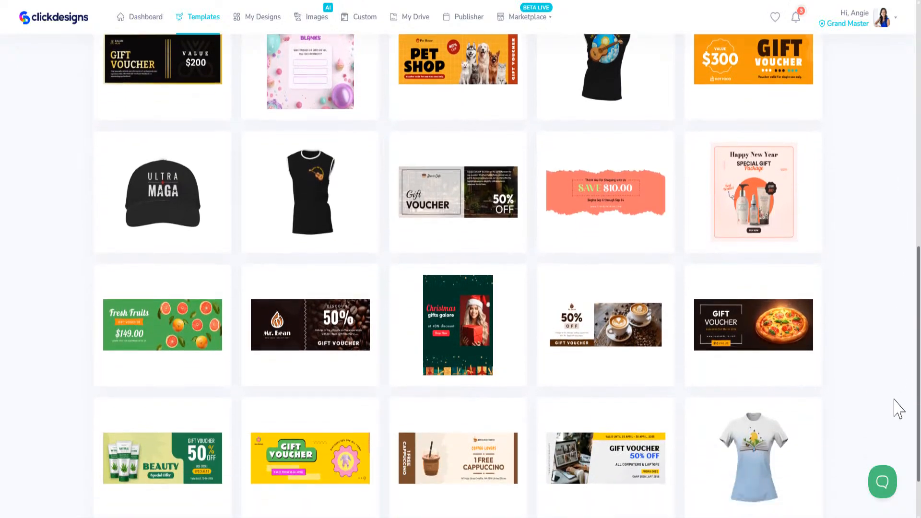
{"action": "scroll", "coordinate": [896, 454], "scroll_direction": "up", "scroll_amount": 15}
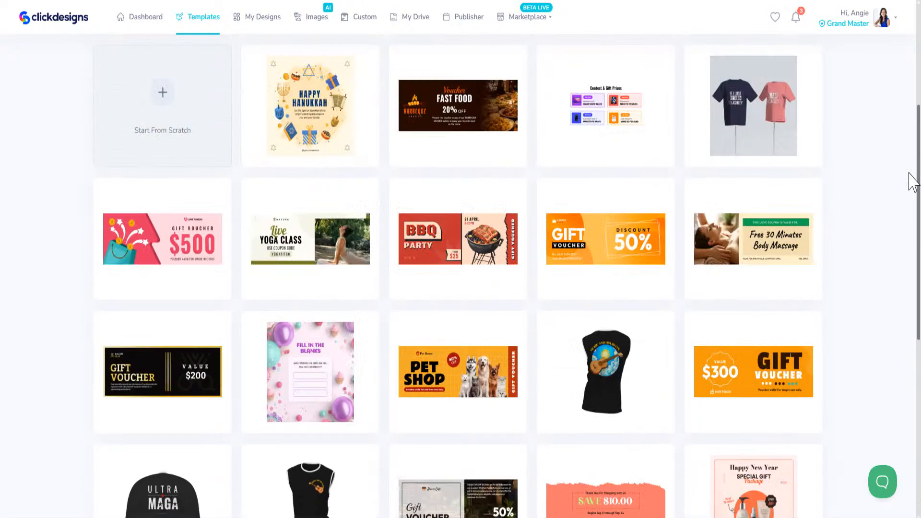
{"action": "left_click_drag", "start_coordinate": [447, 96], "coordinate": [417, 96]}
{"action": "type", "text": "flyer"}
{"action": "key", "text": "Return"}
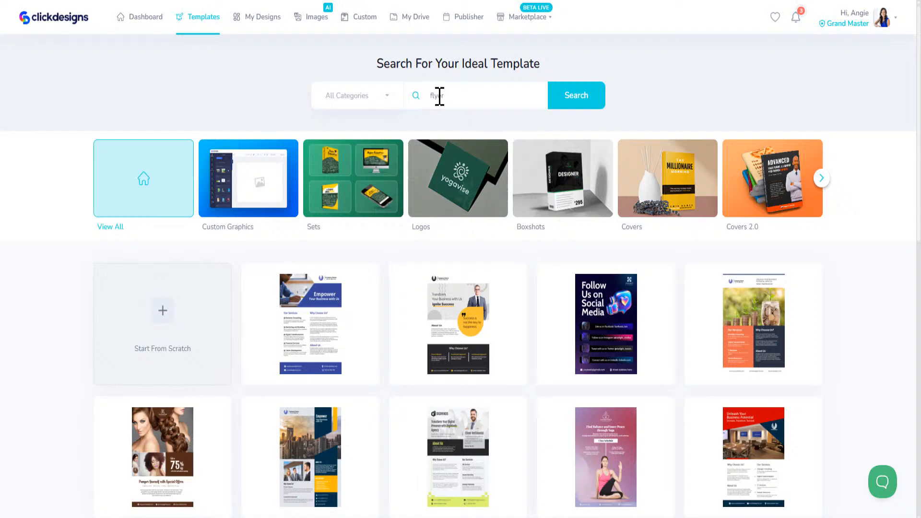
Step: Search templates for 'banner', then for 'special'
{"action": "double_click", "coordinate": [437, 94]}
{"action": "type", "text": "banner"}
{"action": "key", "text": "Return"}
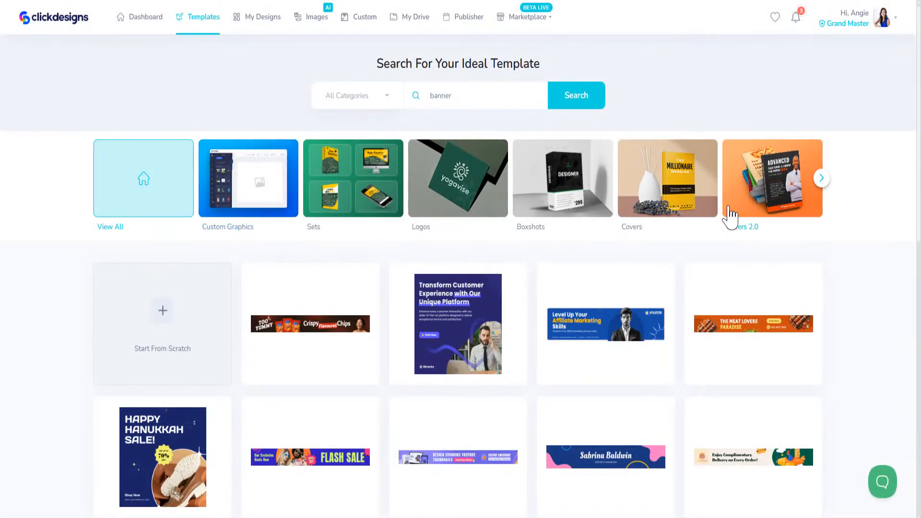
{"action": "left_click_drag", "start_coordinate": [502, 102], "coordinate": [411, 82]}
{"action": "type", "text": "special"}
{"action": "key", "text": "Return"}
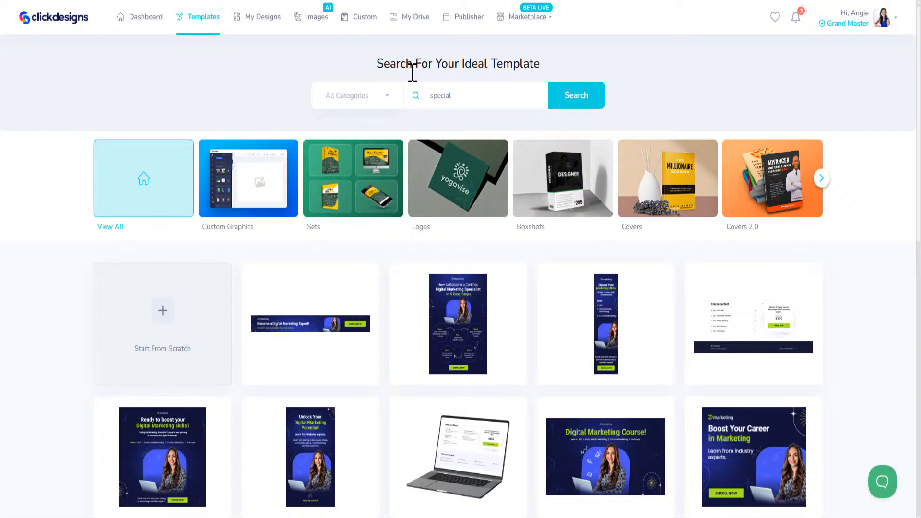
Step: Search templates for 'google' and scroll through the results
{"action": "left_click_drag", "start_coordinate": [490, 95], "coordinate": [391, 93]}
{"action": "type", "text": "google"}
{"action": "key", "text": "Return"}
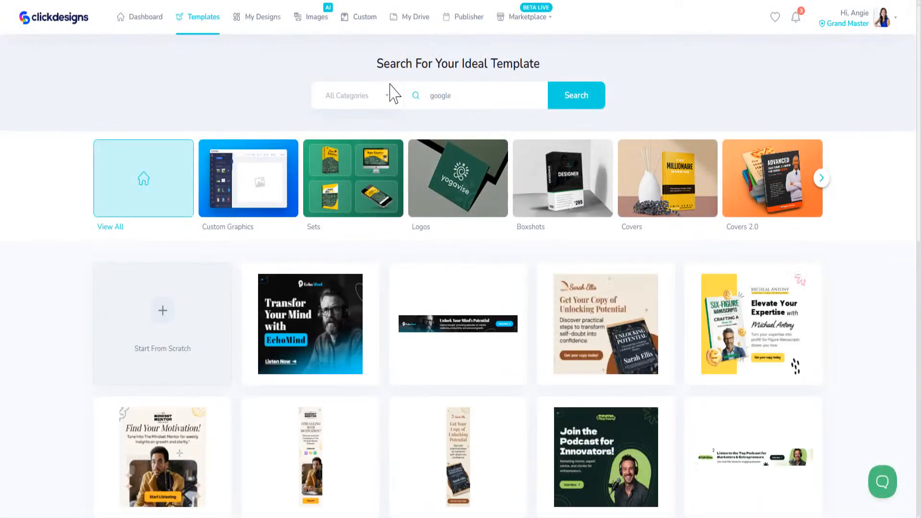
{"action": "scroll", "coordinate": [440, 431], "scroll_direction": "down", "scroll_amount": 1}
{"action": "scroll", "coordinate": [440, 434], "scroll_direction": "down", "scroll_amount": 10}
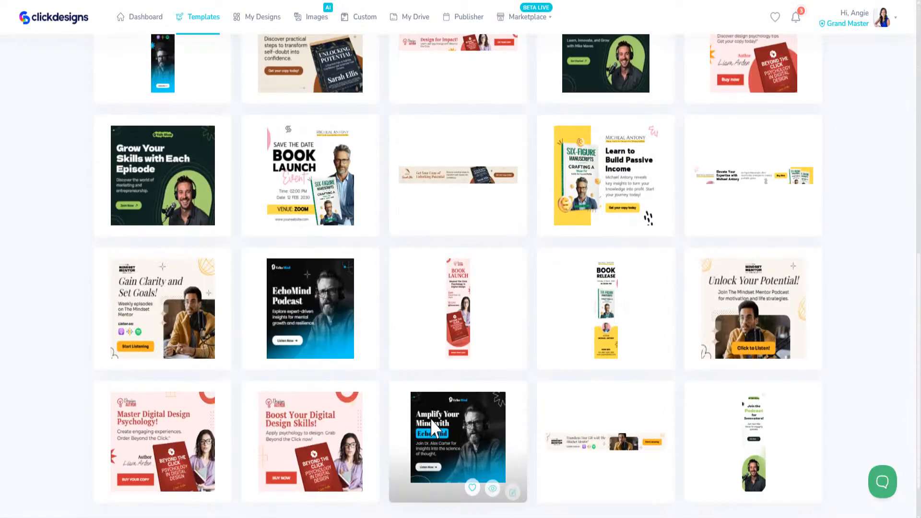
{"action": "scroll", "coordinate": [440, 441], "scroll_direction": "up", "scroll_amount": 12}
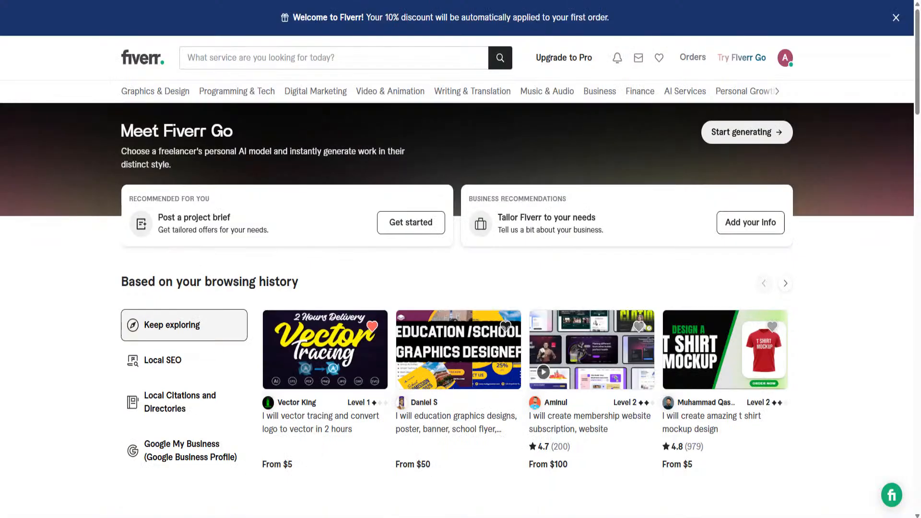
Step: Search Fiverr for 'local business graphics' and open the restaurant social media post gig
{"action": "left_click", "coordinate": [247, 58]}
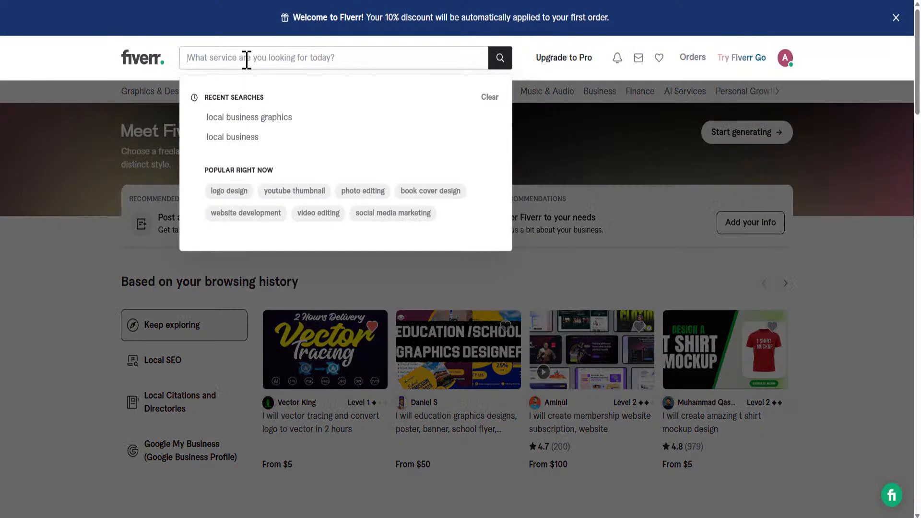
{"action": "type", "text": "local busine"}
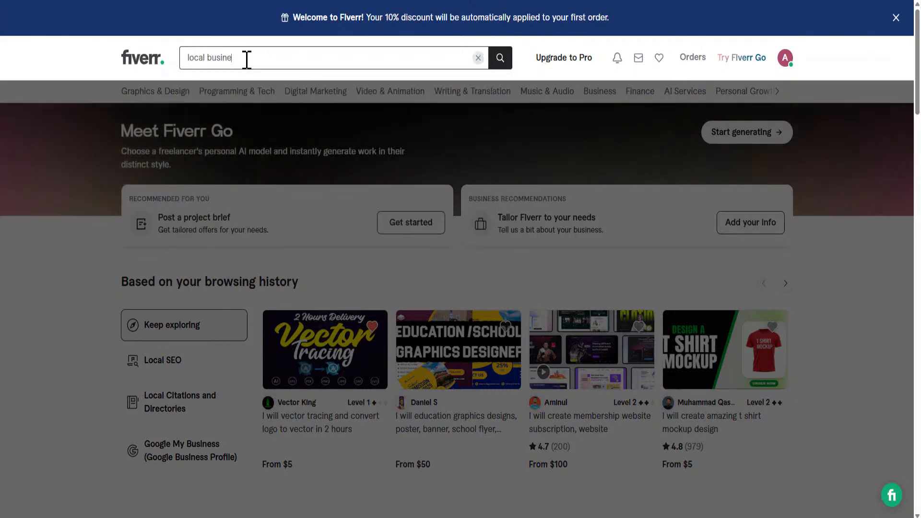
{"action": "type", "text": "ss graphics"}
{"action": "key", "text": "Return"}
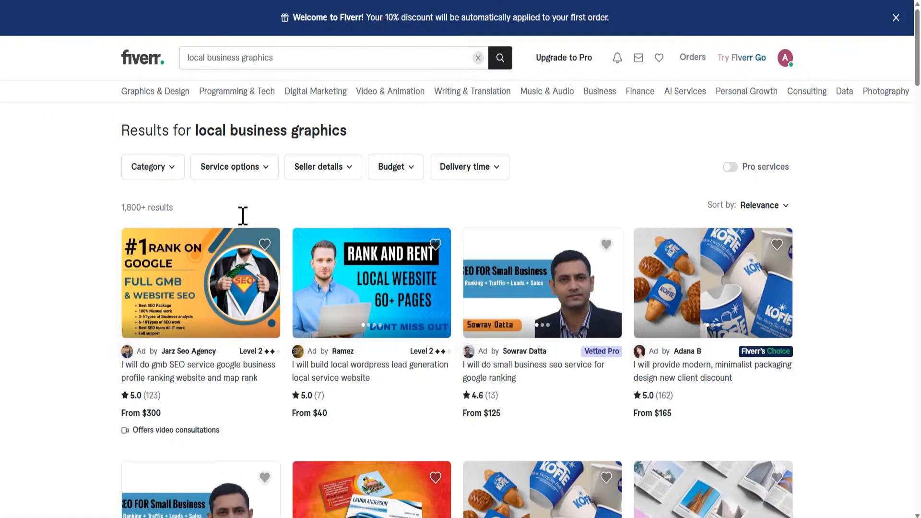
{"action": "scroll", "coordinate": [565, 307], "scroll_direction": "down", "scroll_amount": 5}
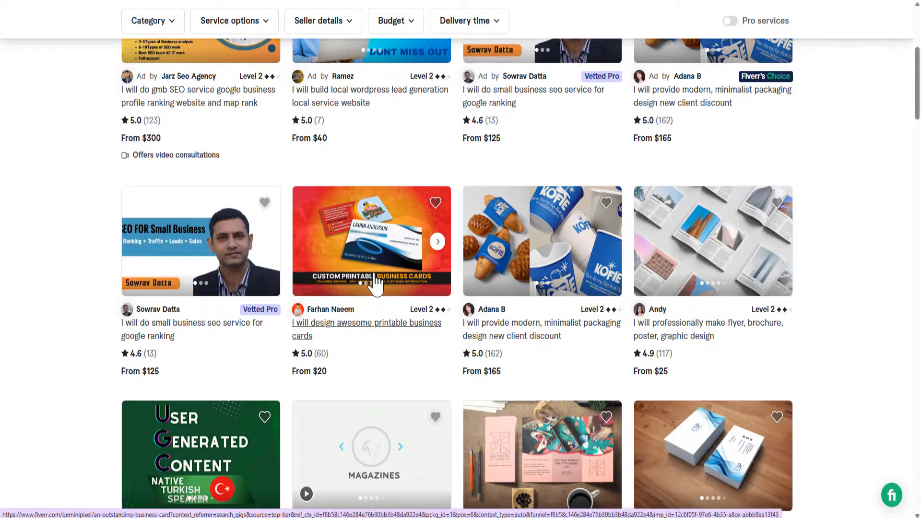
{"action": "scroll", "coordinate": [377, 282], "scroll_direction": "down", "scroll_amount": 5}
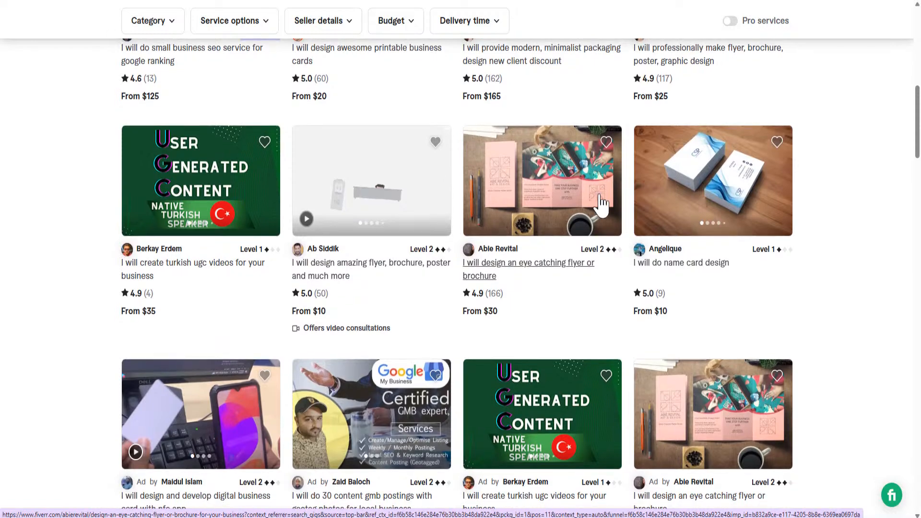
{"action": "scroll", "coordinate": [405, 206], "scroll_direction": "down", "scroll_amount": 5}
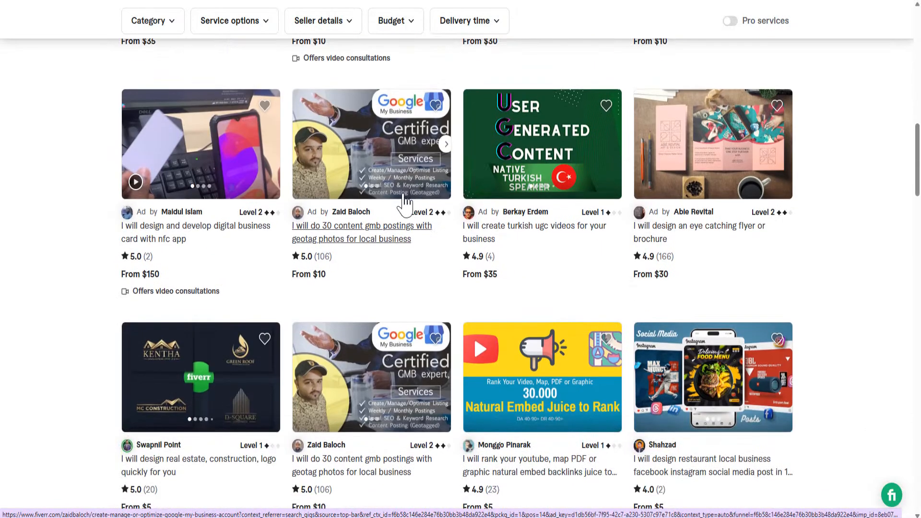
{"action": "scroll", "coordinate": [521, 293], "scroll_direction": "down", "scroll_amount": 4}
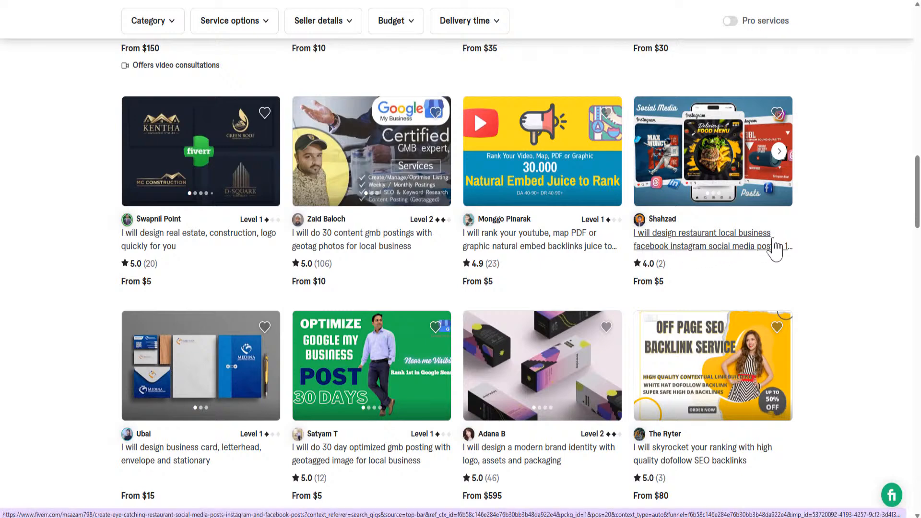
{"action": "left_click", "coordinate": [727, 161]}
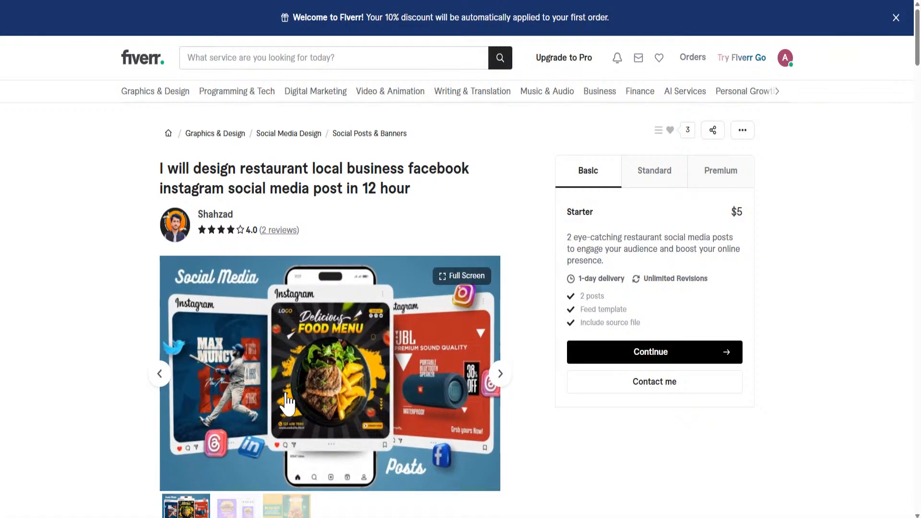
Step: View the purple burger and weekend burger images in the gig gallery
{"action": "scroll", "coordinate": [411, 291], "scroll_direction": "down", "scroll_amount": 5}
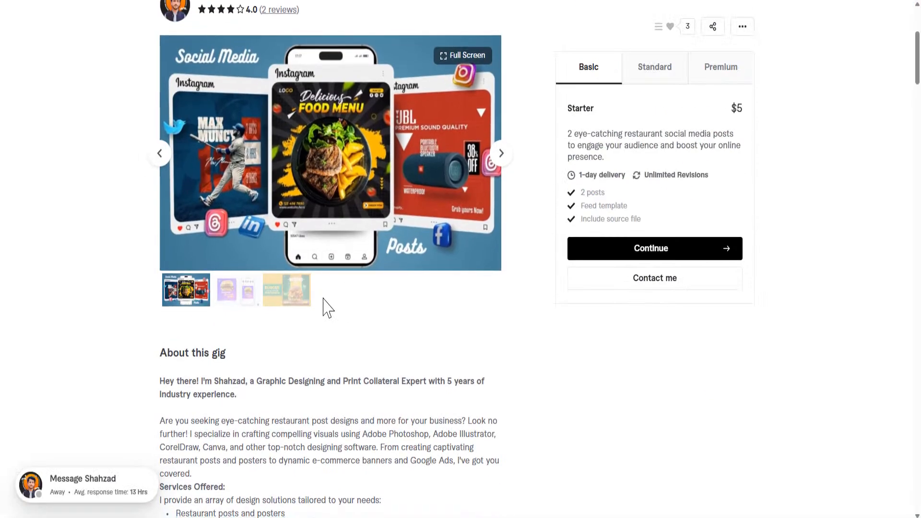
{"action": "left_click", "coordinate": [239, 303]}
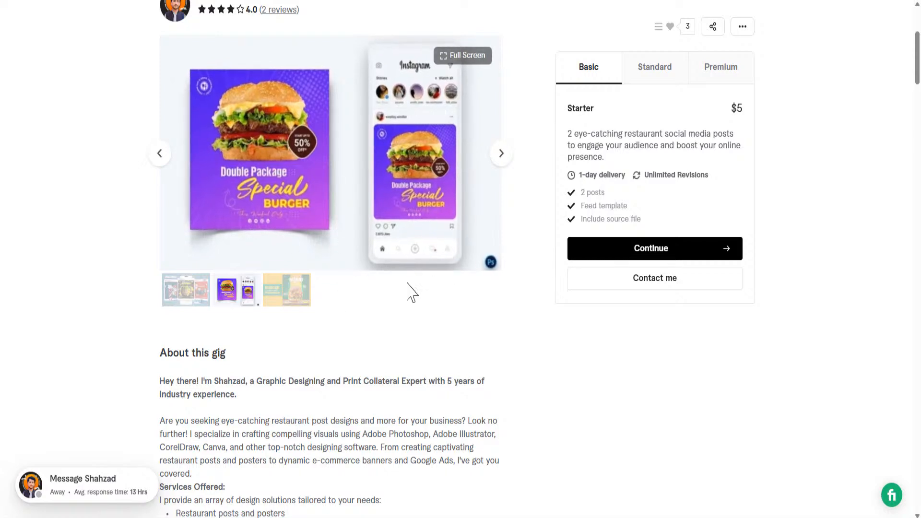
{"action": "left_click", "coordinate": [292, 290]}
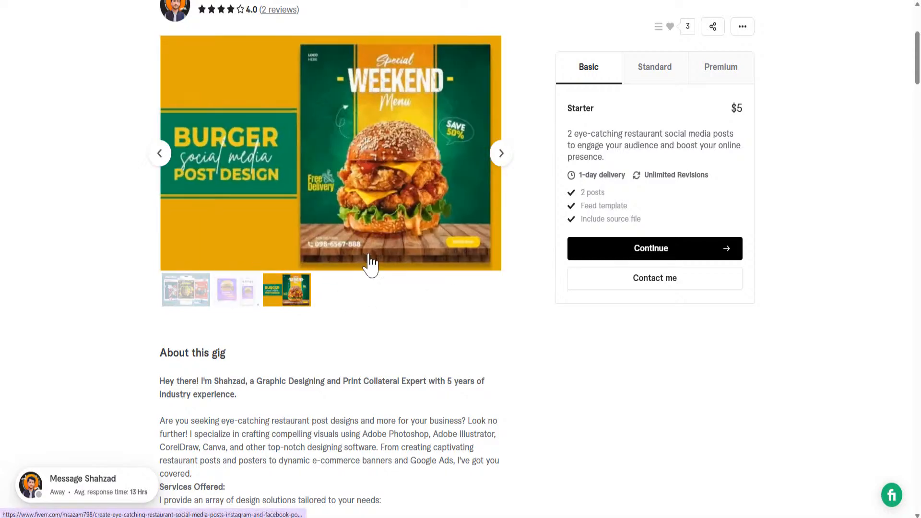
{"action": "left_click", "coordinate": [191, 298]}
{"action": "scroll", "coordinate": [364, 235], "scroll_direction": "up", "scroll_amount": 2}
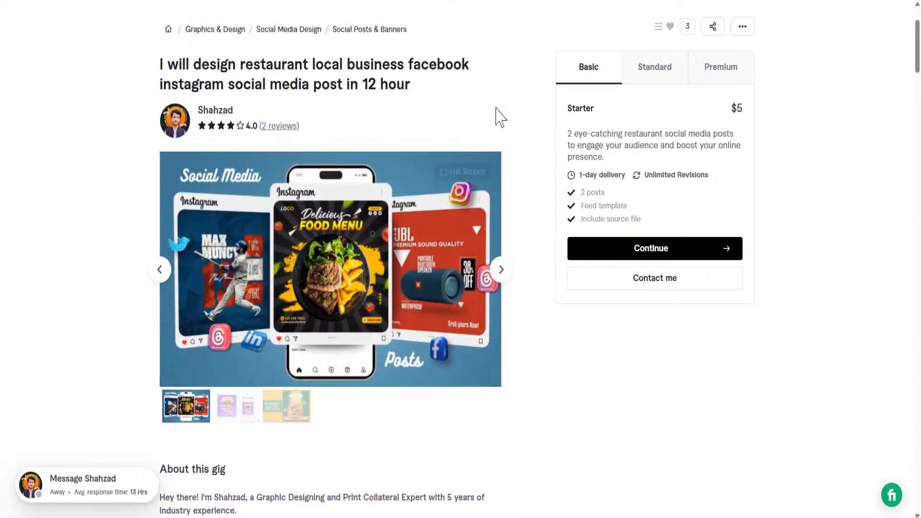
Step: Return to the local business graphics results and scroll through the gigs
{"action": "key", "text": "alt+Left"}
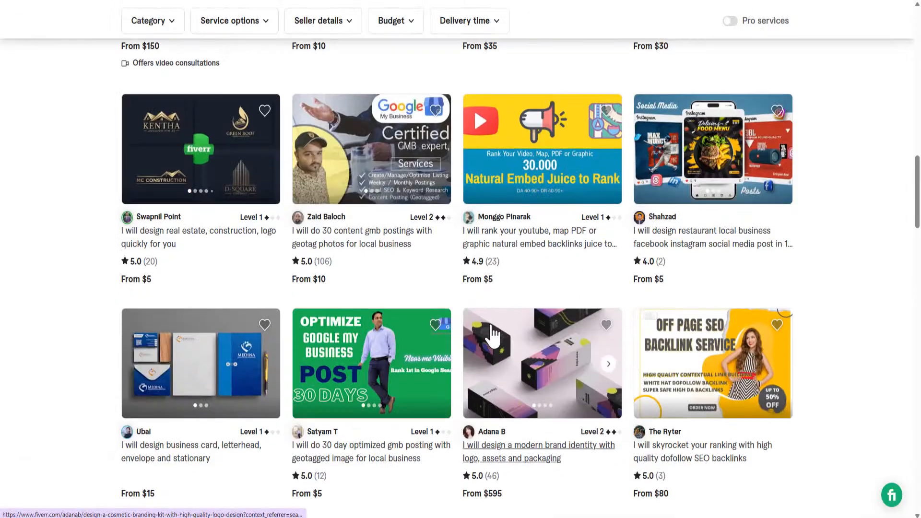
{"action": "scroll", "coordinate": [489, 326], "scroll_direction": "down", "scroll_amount": 8}
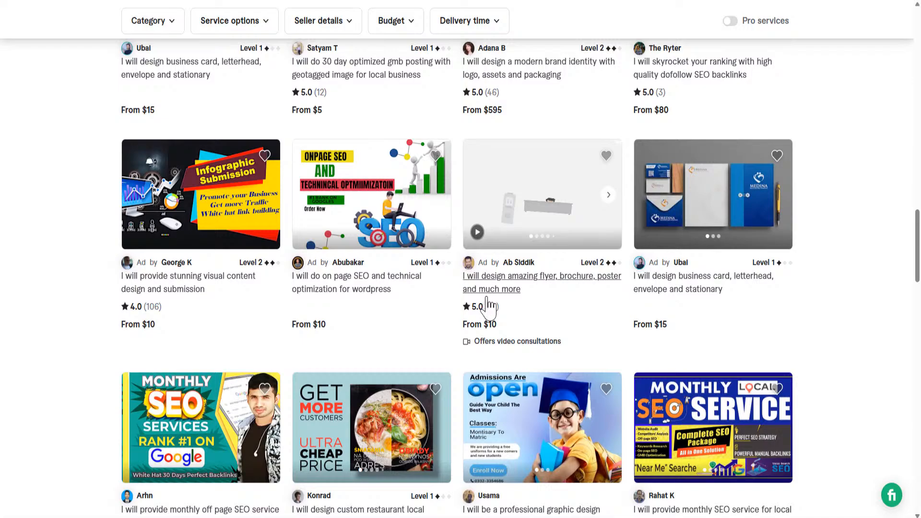
{"action": "scroll", "coordinate": [488, 317], "scroll_direction": "up", "scroll_amount": 15}
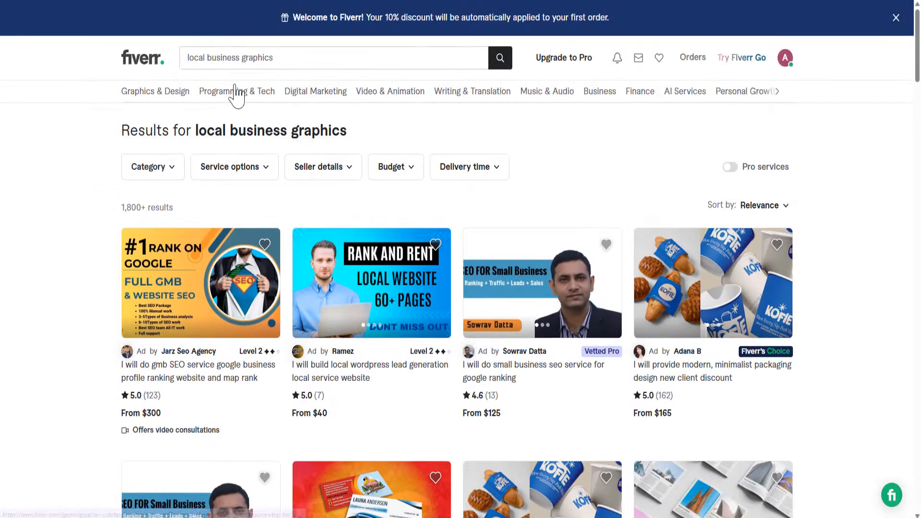
Step: Search Fiverr for 'google', refine it to 'google qr code', and browse the results
{"action": "left_click", "coordinate": [282, 64]}
{"action": "type", "text": "google"}
{"action": "key", "text": "Return"}
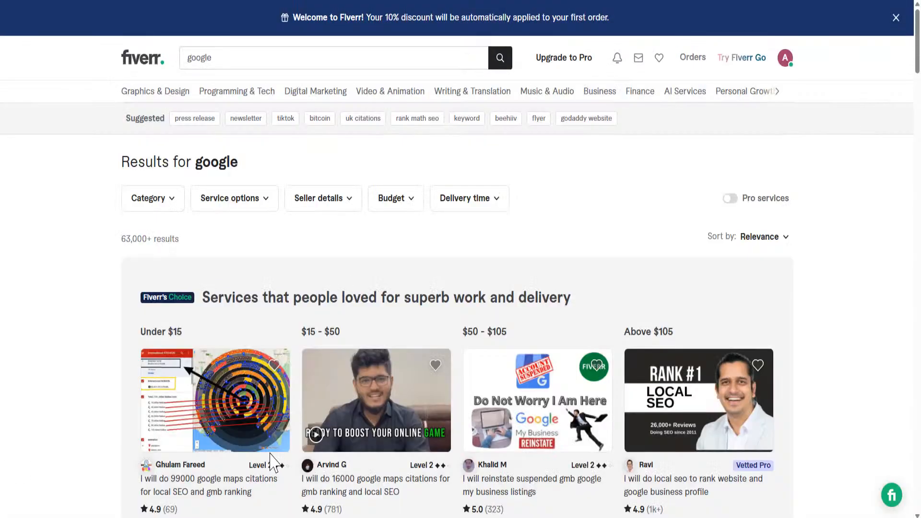
{"action": "left_click", "coordinate": [228, 60]}
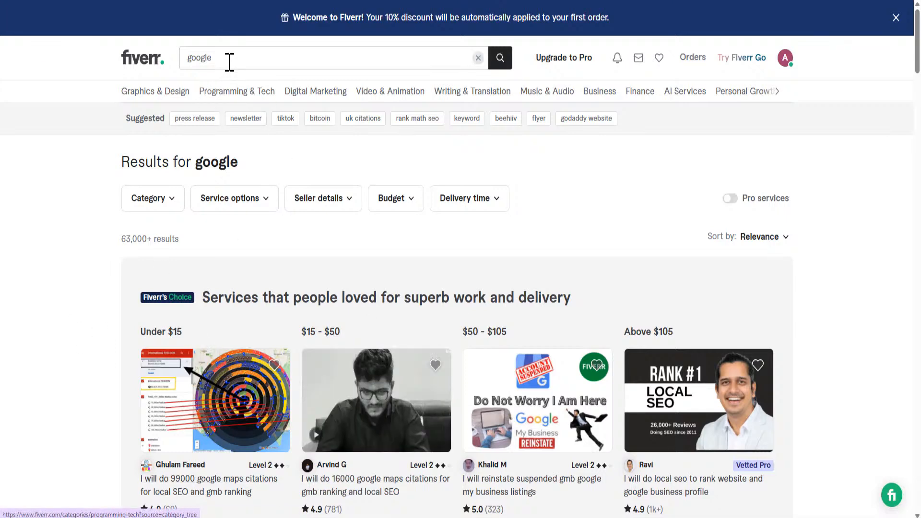
{"action": "type", "text": "qr code"}
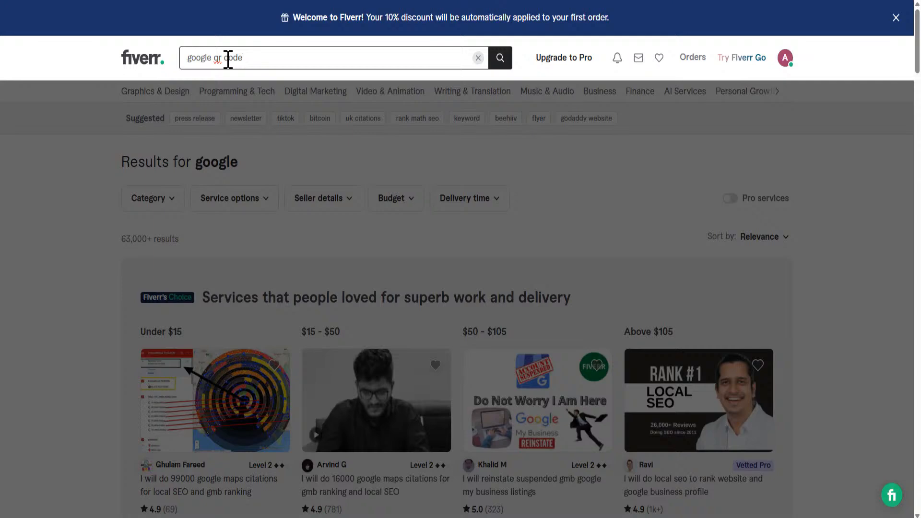
{"action": "key", "text": "Return"}
{"action": "scroll", "coordinate": [488, 281], "scroll_direction": "down", "scroll_amount": 4}
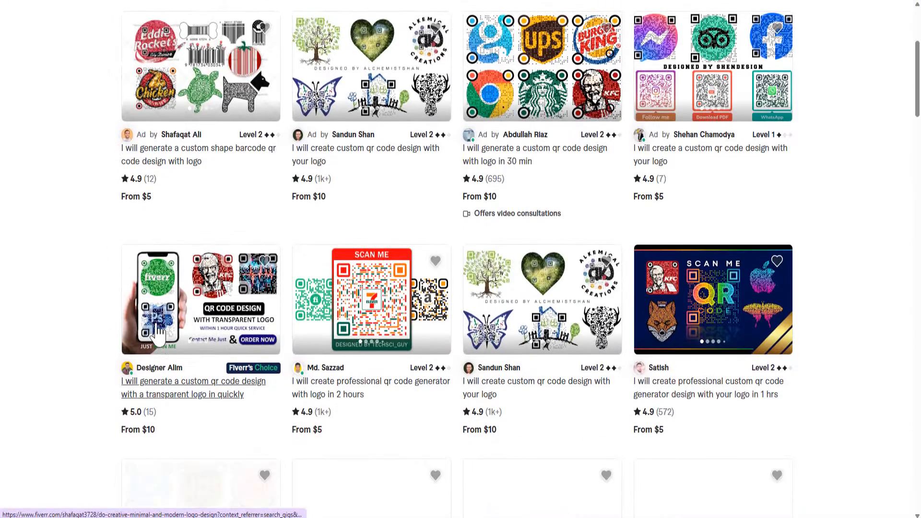
{"action": "scroll", "coordinate": [354, 457], "scroll_direction": "down", "scroll_amount": 5}
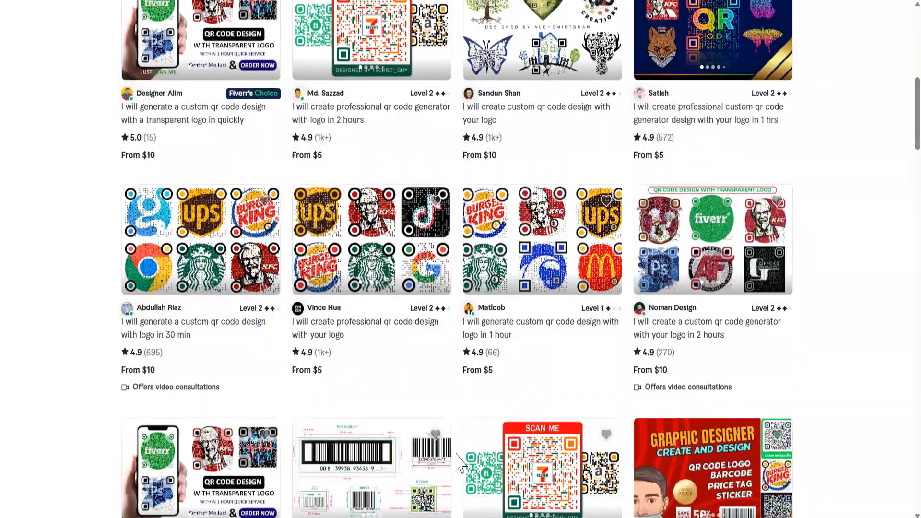
{"action": "scroll", "coordinate": [508, 441], "scroll_direction": "down", "scroll_amount": 13}
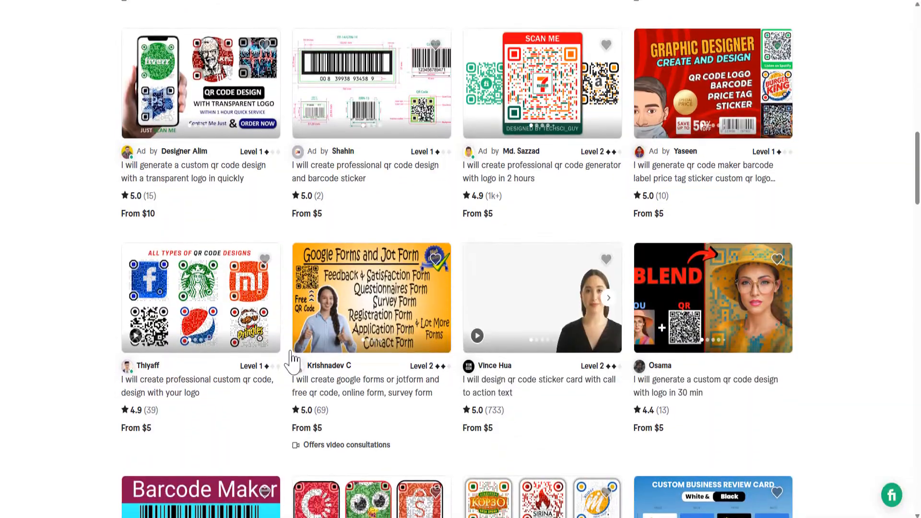
{"action": "scroll", "coordinate": [372, 423], "scroll_direction": "up", "scroll_amount": 20}
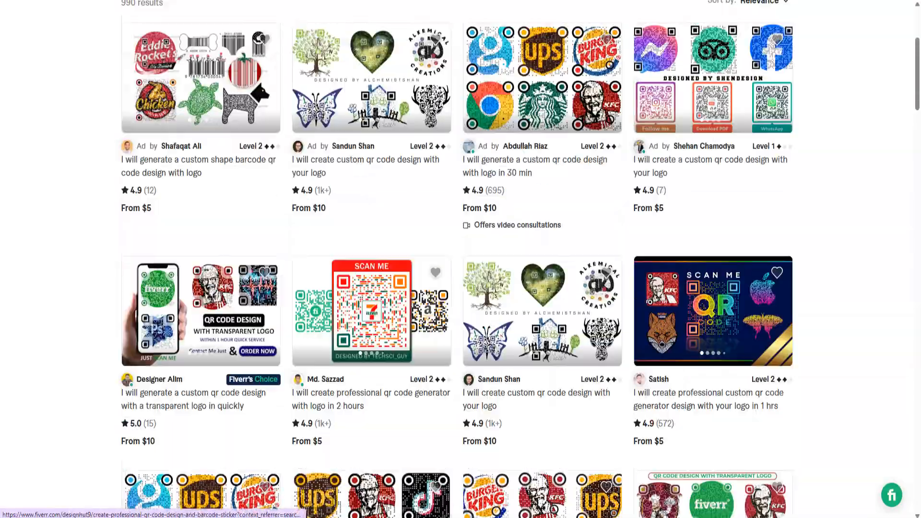
{"action": "scroll", "coordinate": [341, 211], "scroll_direction": "up", "scroll_amount": 5}
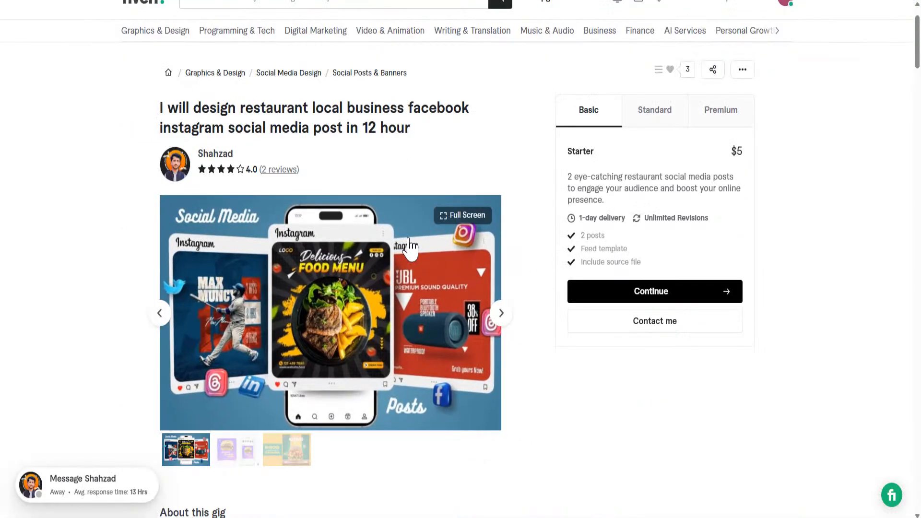
Step: View the burger Weekend Menu image in the gig gallery, then return to the previous image
{"action": "left_click", "coordinate": [171, 315]}
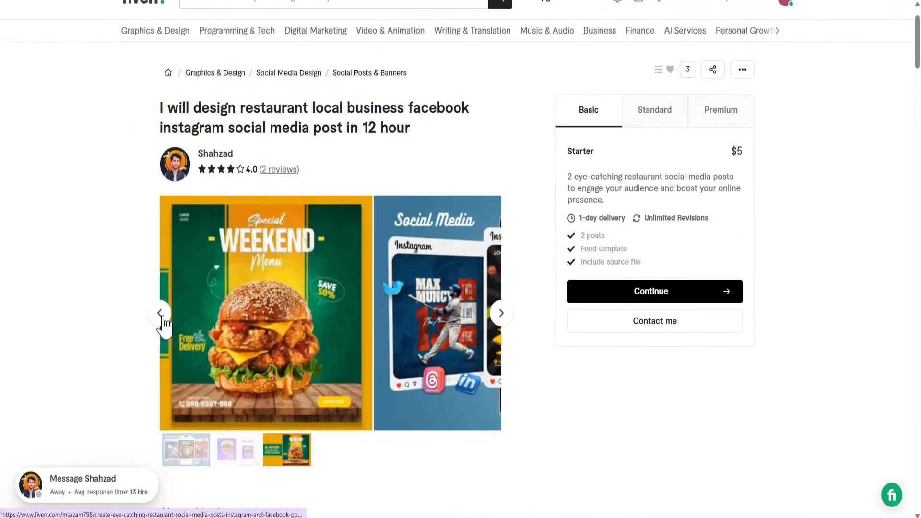
{"action": "left_click", "coordinate": [160, 313]}
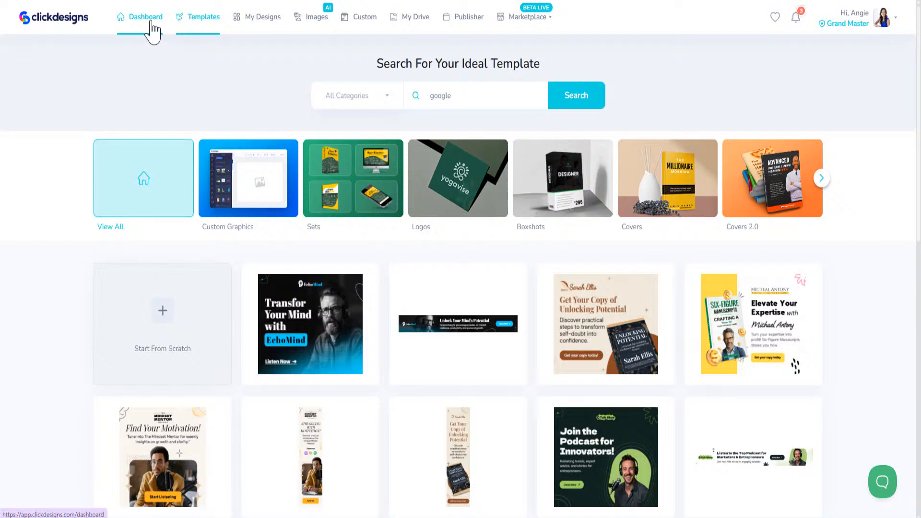
{"action": "left_click", "coordinate": [164, 314]}
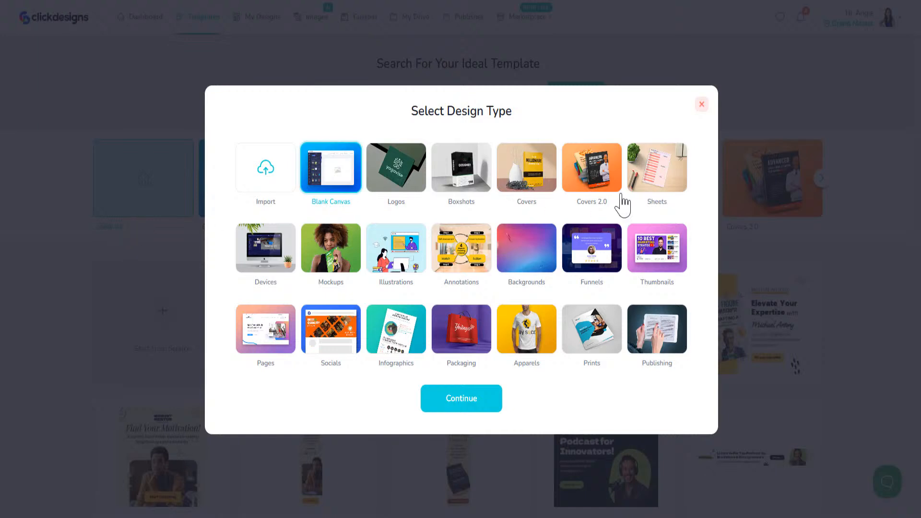
{"action": "left_click", "coordinate": [658, 181]}
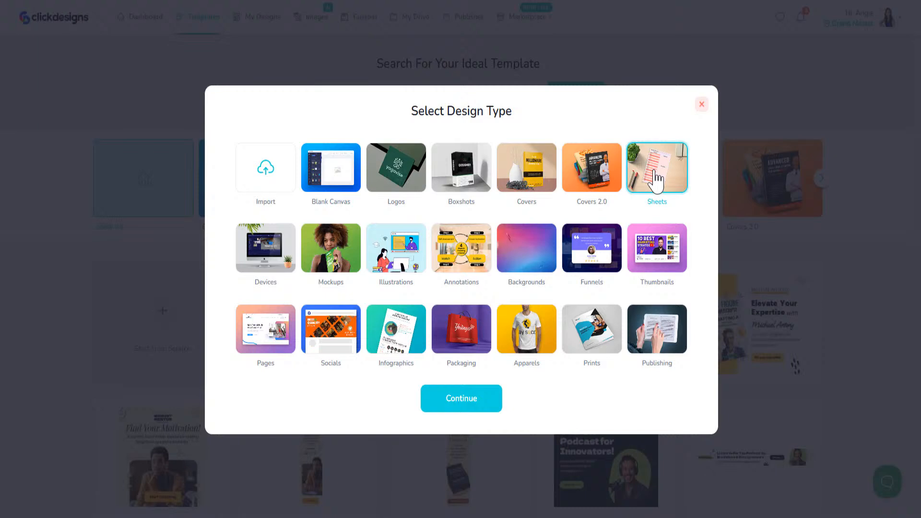
{"action": "left_click", "coordinate": [702, 104]}
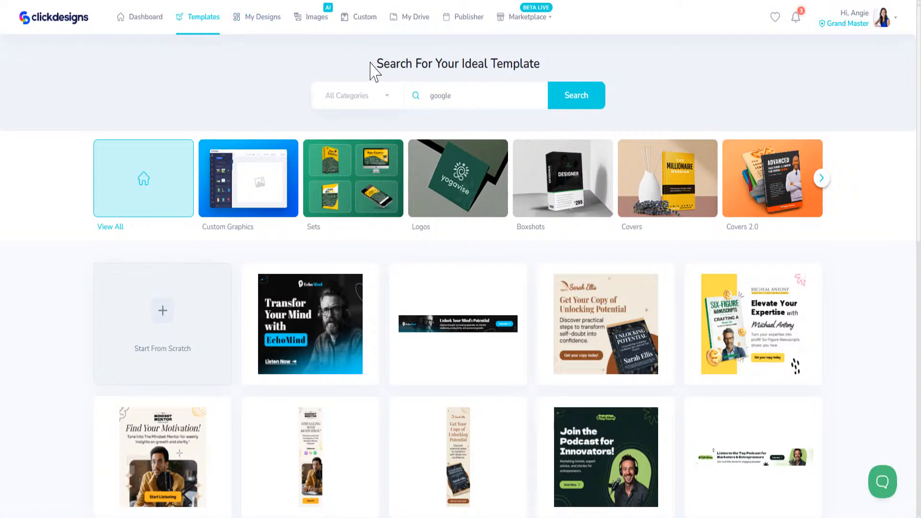
Step: Open the Sheets category and scroll its Worksheets to the My Daily Journal planner
{"action": "left_click", "coordinate": [381, 160]}
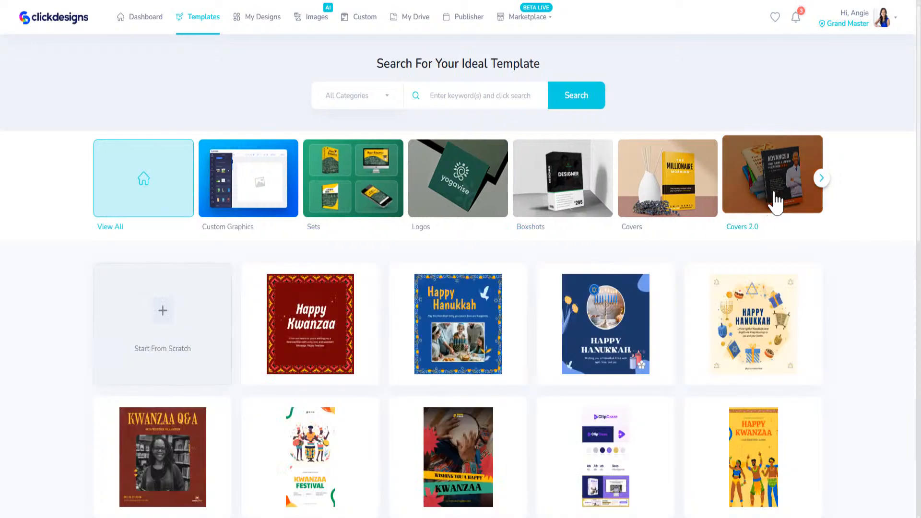
{"action": "left_click", "coordinate": [821, 178]}
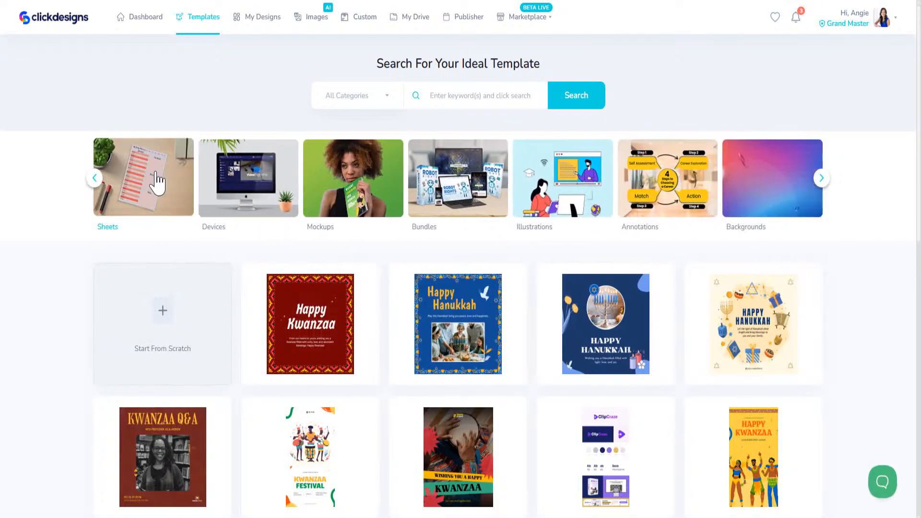
{"action": "left_click", "coordinate": [147, 194]}
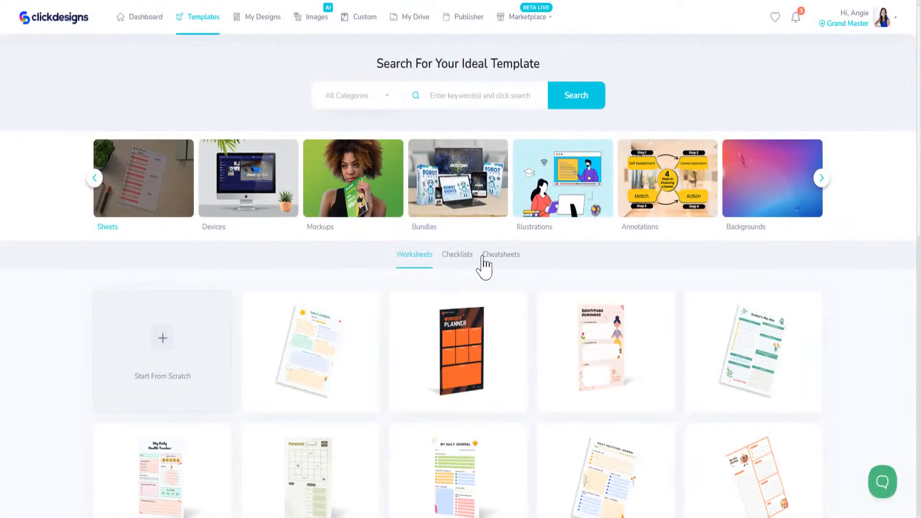
{"action": "scroll", "coordinate": [437, 350], "scroll_direction": "down", "scroll_amount": 5}
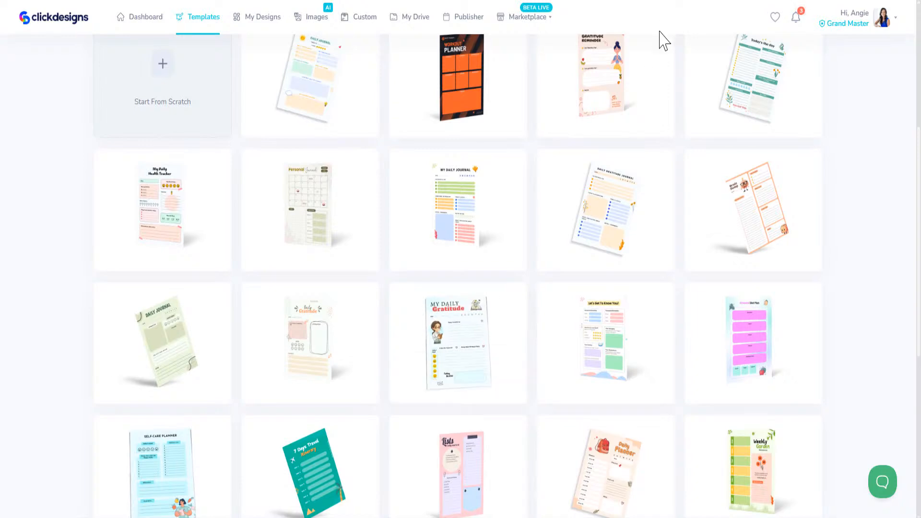
{"action": "scroll", "coordinate": [539, 428], "scroll_direction": "down", "scroll_amount": 1}
{"action": "scroll", "coordinate": [540, 429], "scroll_direction": "down", "scroll_amount": 6}
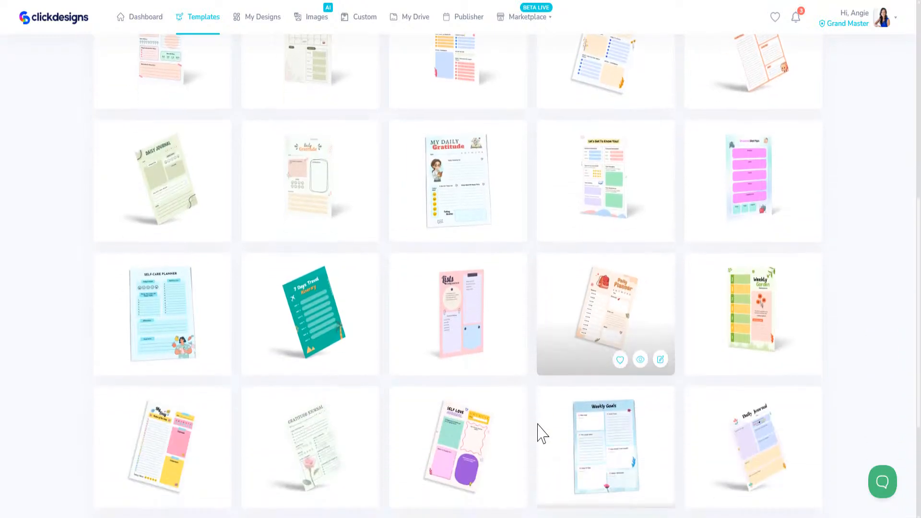
{"action": "scroll", "coordinate": [629, 436], "scroll_direction": "up", "scroll_amount": 6}
{"action": "scroll", "coordinate": [451, 388], "scroll_direction": "up", "scroll_amount": 3}
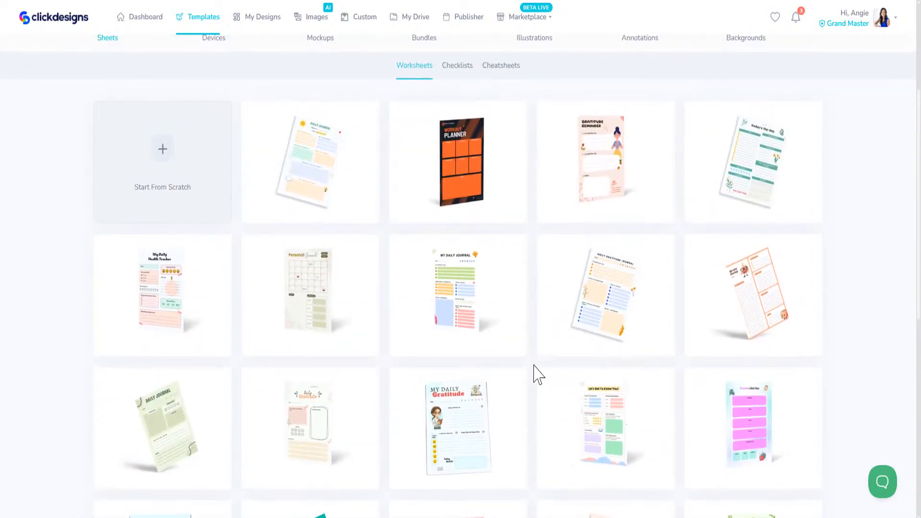
{"action": "mouse_move", "coordinate": [466, 298]}
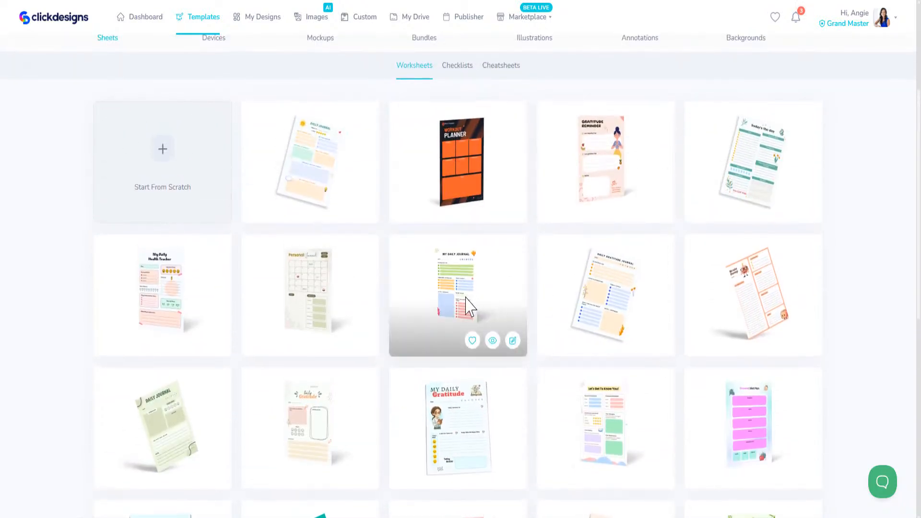
Step: Open the My Daily Journal template in the full design editor
{"action": "left_click", "coordinate": [513, 340]}
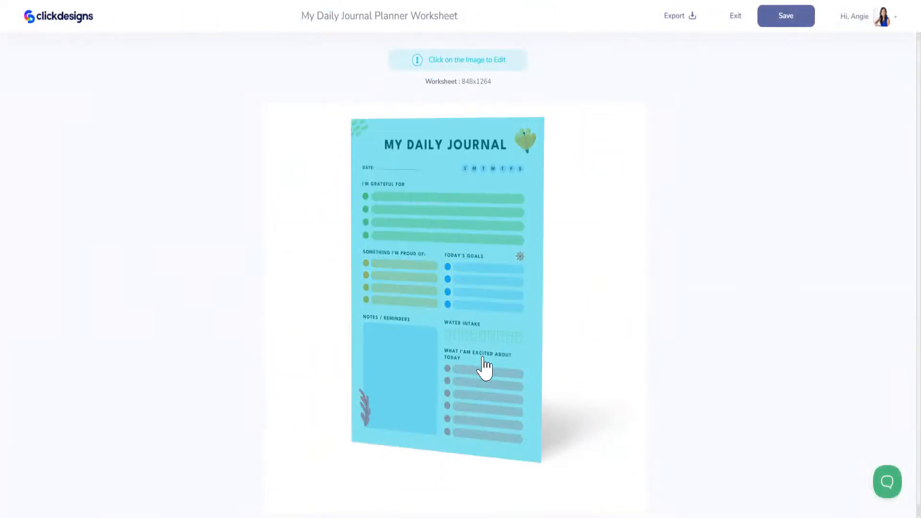
{"action": "left_click", "coordinate": [474, 233]}
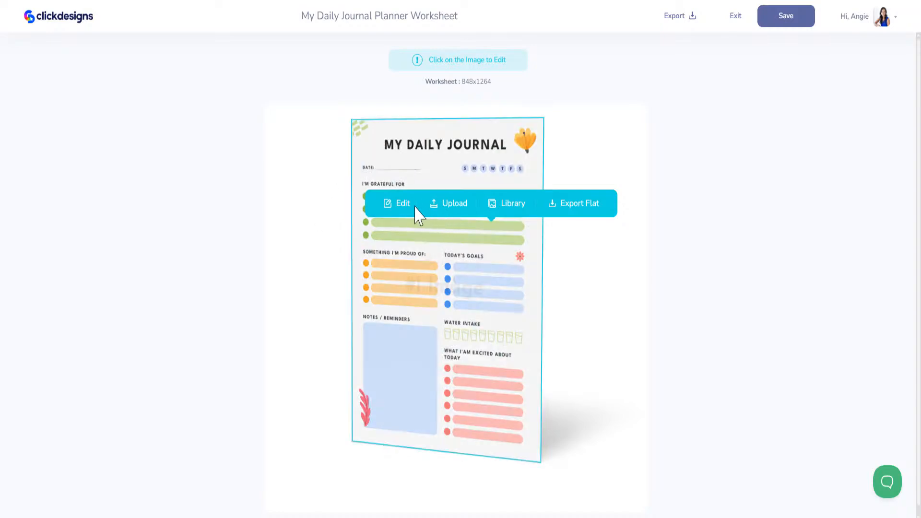
{"action": "left_click", "coordinate": [400, 206]}
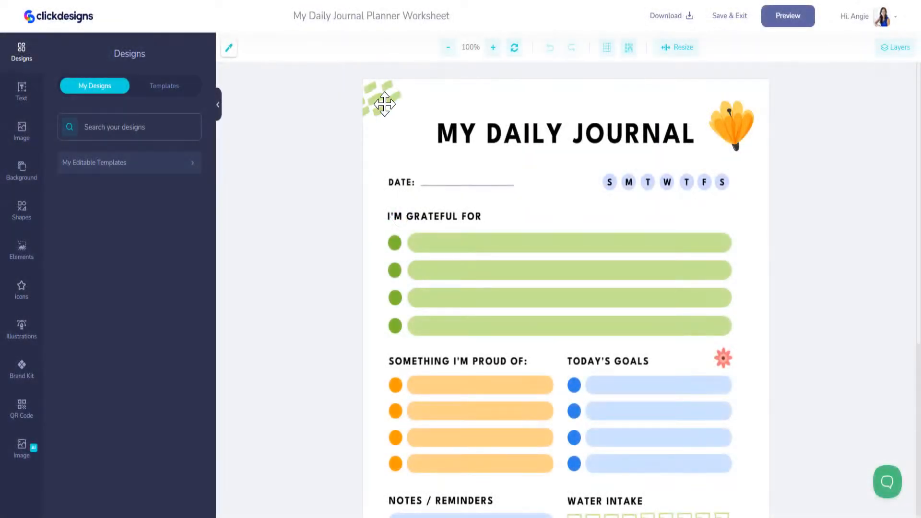
Step: Delete the green brush stroke, MY DAILY JOURNAL title, orange flower and weekday letters
{"action": "left_click", "coordinate": [385, 104]}
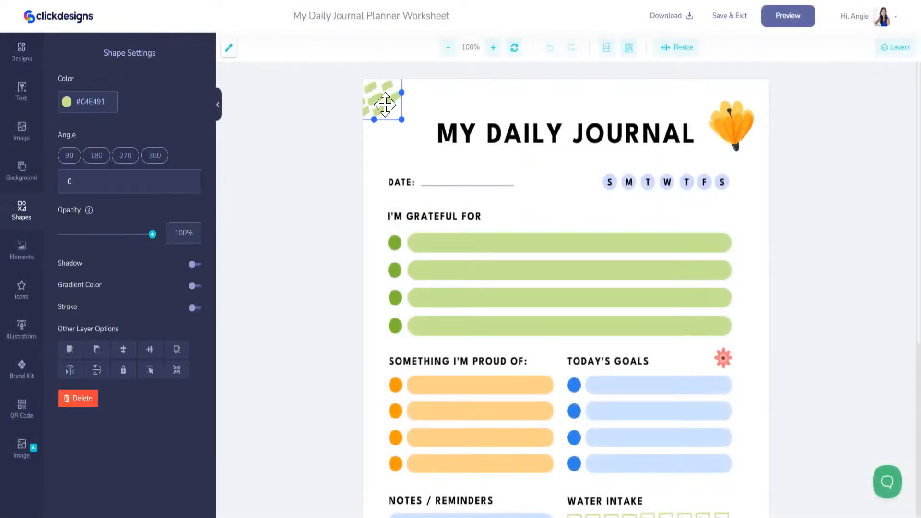
{"action": "key", "text": "Delete"}
{"action": "left_click", "coordinate": [551, 130]}
{"action": "key", "text": "Delete"}
{"action": "left_click", "coordinate": [726, 128]}
{"action": "key", "text": "Delete"}
{"action": "left_click", "coordinate": [701, 181]}
{"action": "key", "text": "Delete"}
Step: Delete the DATE label and its lines
{"action": "left_click", "coordinate": [486, 183]}
{"action": "left_click", "coordinate": [466, 185]}
{"action": "key", "text": "Delete"}
{"action": "left_click", "coordinate": [409, 183]}
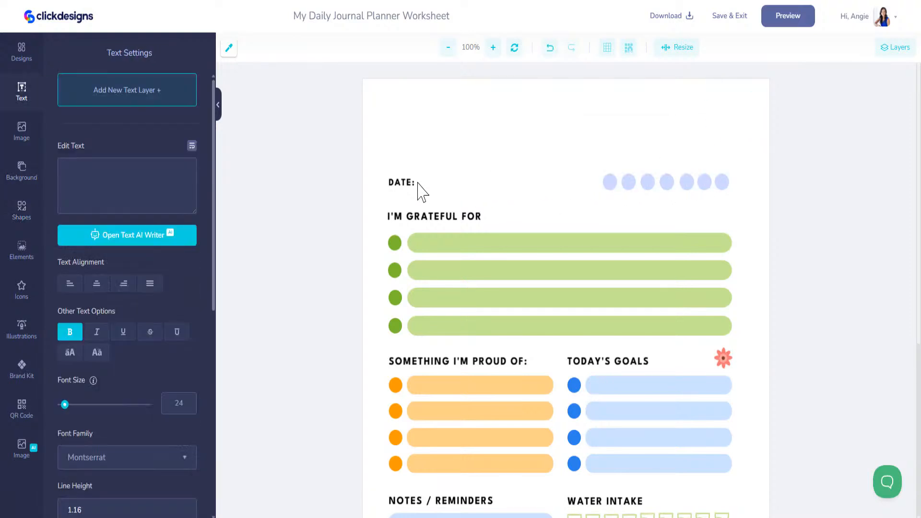
{"action": "key", "text": "Delete"}
{"action": "left_click", "coordinate": [646, 182]}
{"action": "key", "text": "Delete"}
Step: Delete the row of lavender circles
{"action": "left_click", "coordinate": [620, 184]}
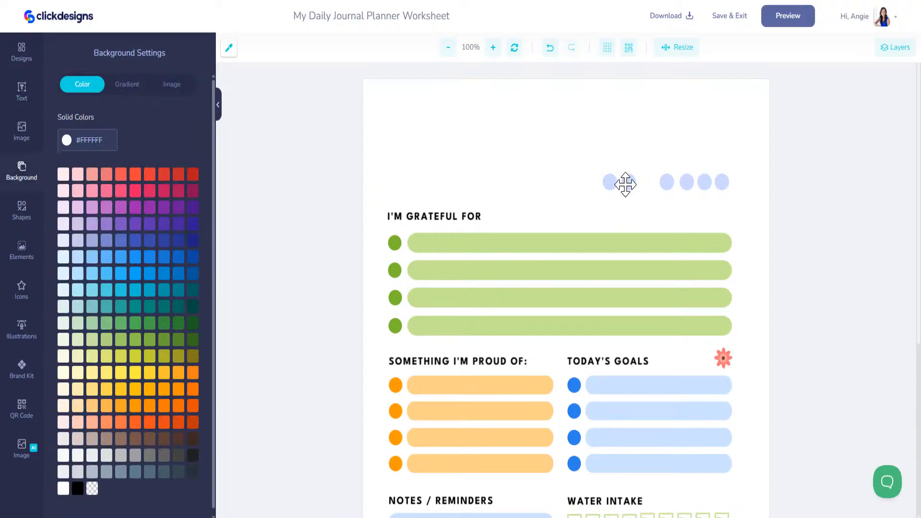
{"action": "left_click", "coordinate": [626, 184]}
{"action": "key", "text": "Delete"}
{"action": "left_click", "coordinate": [611, 183]}
{"action": "key", "text": "Delete"}
{"action": "left_click", "coordinate": [667, 185]}
{"action": "key", "text": "Delete"}
{"action": "left_click", "coordinate": [687, 182]}
{"action": "key", "text": "Delete"}
{"action": "left_click", "coordinate": [720, 182]}
{"action": "key", "text": "Delete"}
Step: Delete the green grateful bars and their green circles
{"action": "left_click", "coordinate": [442, 264]}
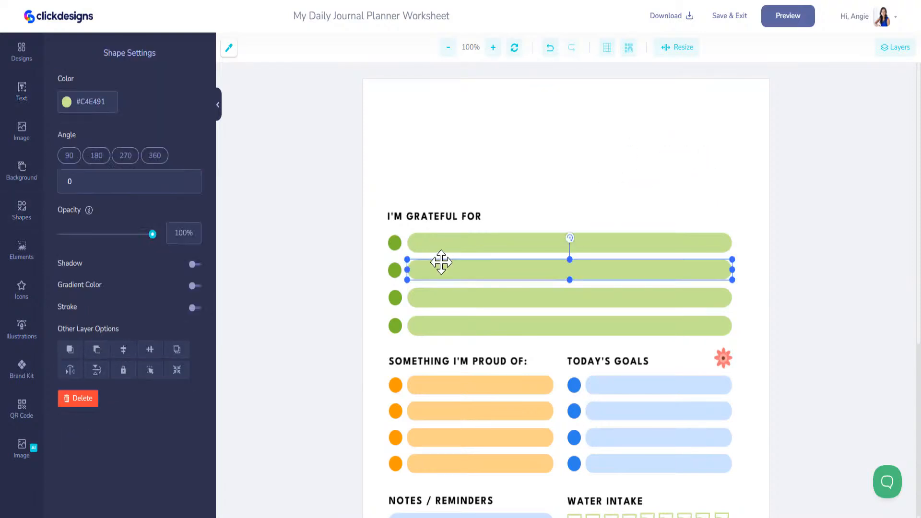
{"action": "key", "text": "Delete"}
{"action": "left_click", "coordinate": [438, 246]}
{"action": "key", "text": "Delete"}
{"action": "left_click", "coordinate": [395, 244]}
{"action": "key", "text": "Delete"}
{"action": "left_click", "coordinate": [394, 269]}
{"action": "key", "text": "Delete"}
{"action": "key", "text": "Delete"}
{"action": "left_click", "coordinate": [416, 306]}
{"action": "key", "text": "Delete"}
{"action": "left_click", "coordinate": [396, 326]}
{"action": "key", "text": "Delete"}
{"action": "left_click", "coordinate": [417, 326]}
Step: Delete the two orange proud-of rows with their circles and bars, then select the TODAY'S GOALS heading
{"action": "key", "text": "Delete"}
{"action": "left_click", "coordinate": [414, 387]}
{"action": "key", "text": "Delete"}
{"action": "left_click", "coordinate": [396, 386]}
{"action": "key", "text": "Delete"}
{"action": "left_click", "coordinate": [396, 411]}
{"action": "key", "text": "Delete"}
{"action": "left_click", "coordinate": [427, 412]}
{"action": "key", "text": "Delete"}
{"action": "left_click", "coordinate": [460, 361]}
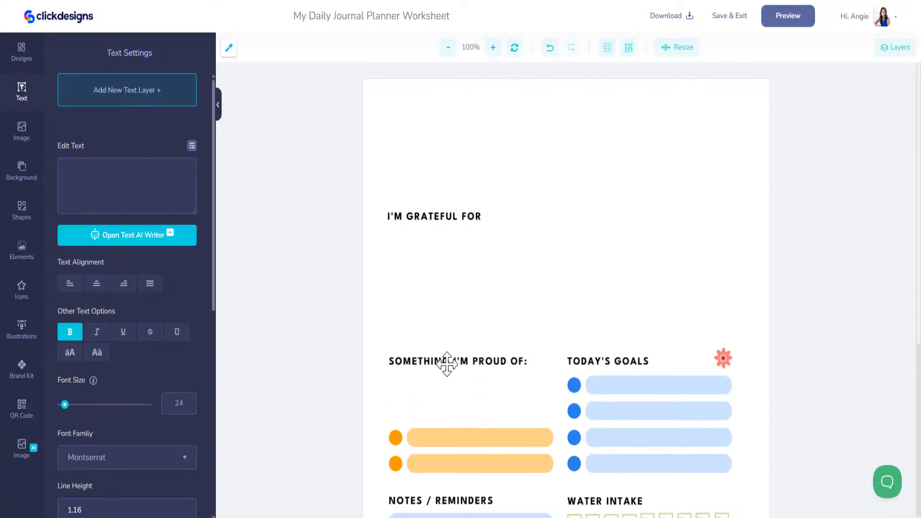
{"action": "key", "text": "Delete"}
{"action": "left_click", "coordinate": [603, 364]}
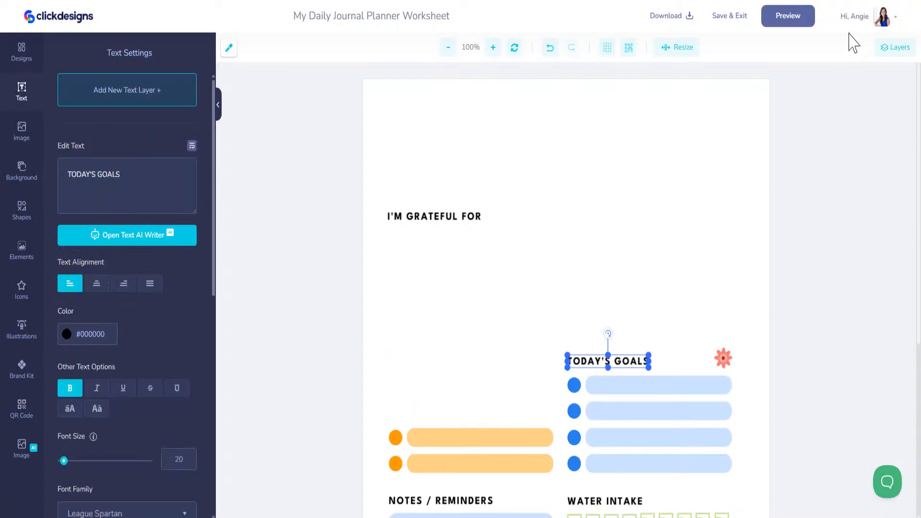
Step: In Layers, delete sixteen shape layers plus the excited-about and WATER INTAKE headings
{"action": "left_click", "coordinate": [893, 53]}
{"action": "left_click", "coordinate": [833, 107]}
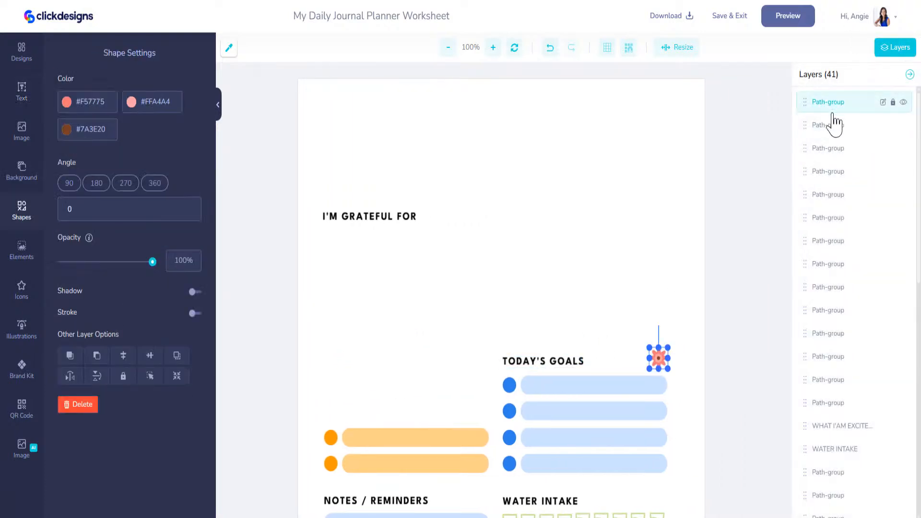
{"action": "left_click", "coordinate": [834, 126], "text": "shift"}
{"action": "left_click", "coordinate": [833, 148], "text": "shift"}
{"action": "left_click", "coordinate": [834, 174], "text": "shift"}
{"action": "left_click", "coordinate": [835, 194], "text": "shift"}
{"action": "left_click", "coordinate": [832, 218], "text": "shift"}
{"action": "left_click", "coordinate": [826, 241], "text": "shift"}
{"action": "left_click", "coordinate": [829, 265], "text": "shift"}
{"action": "left_click", "coordinate": [830, 288], "text": "shift"}
{"action": "left_click", "coordinate": [831, 312], "text": "shift"}
{"action": "left_click", "coordinate": [831, 334], "text": "shift"}
{"action": "left_click", "coordinate": [826, 357], "text": "shift"}
{"action": "left_click", "coordinate": [825, 380], "text": "shift"}
{"action": "left_click", "coordinate": [826, 404], "text": "shift"}
{"action": "left_click", "coordinate": [829, 427], "text": "shift"}
{"action": "left_click", "coordinate": [834, 450], "text": "shift"}
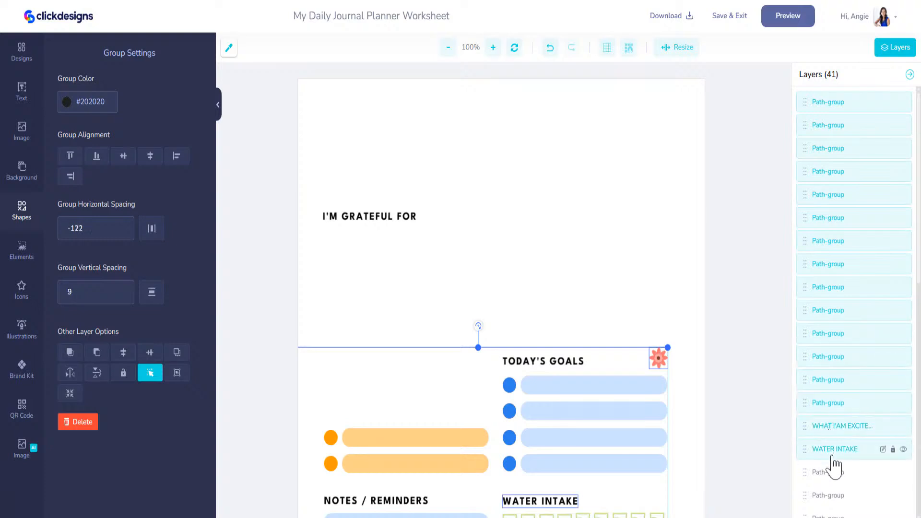
{"action": "key", "text": "Delete"}
Step: Delete the orange bars, I'M GRATEFUL FOR heading, blue goal shapes and TODAY'S GOALS heading
{"action": "scroll", "coordinate": [829, 161], "scroll_direction": "down", "scroll_amount": 4}
{"action": "scroll", "coordinate": [543, 350], "scroll_direction": "down", "scroll_amount": 5}
{"action": "scroll", "coordinate": [553, 349], "scroll_direction": "up", "scroll_amount": 4}
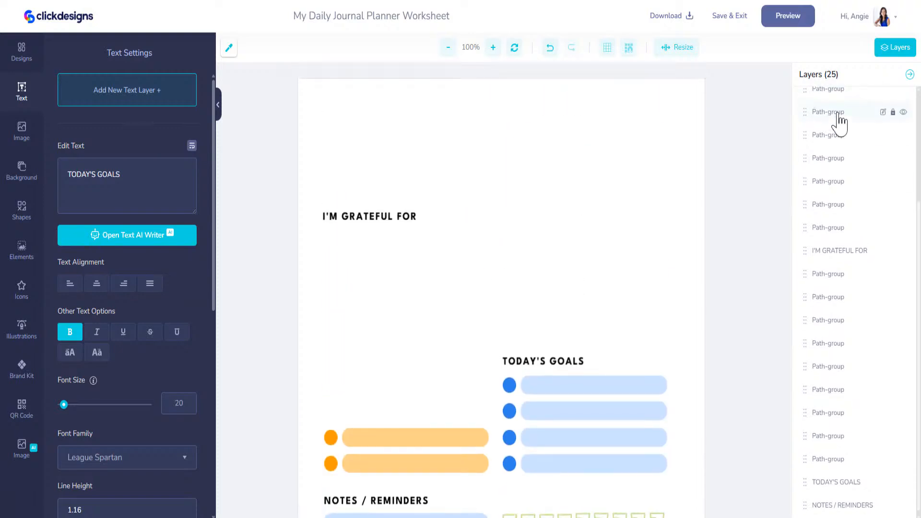
{"action": "left_click", "coordinate": [838, 116]}
{"action": "left_click", "coordinate": [830, 139], "text": "shift"}
{"action": "left_click", "coordinate": [831, 162], "text": "shift"}
{"action": "left_click", "coordinate": [832, 187], "text": "shift"}
{"action": "left_click", "coordinate": [830, 211], "text": "shift"}
{"action": "left_click", "coordinate": [832, 234], "text": "shift"}
{"action": "left_click", "coordinate": [835, 256], "text": "shift"}
{"action": "left_click", "coordinate": [832, 280], "text": "shift"}
{"action": "left_click", "coordinate": [821, 324], "text": "shift"}
{"action": "left_click", "coordinate": [825, 348], "text": "shift"}
{"action": "left_click", "coordinate": [827, 371], "text": "shift"}
{"action": "left_click", "coordinate": [830, 393], "text": "shift"}
{"action": "left_click", "coordinate": [831, 417], "text": "shift"}
{"action": "left_click", "coordinate": [830, 439], "text": "shift"}
{"action": "left_click", "coordinate": [833, 463], "text": "shift"}
{"action": "left_click", "coordinate": [823, 487], "text": "shift"}
{"action": "key", "text": "Delete"}
Step: Delete the NOTES / REMINDERS heading and the last eight layers, blanking the page
{"action": "left_click", "coordinate": [835, 264]}
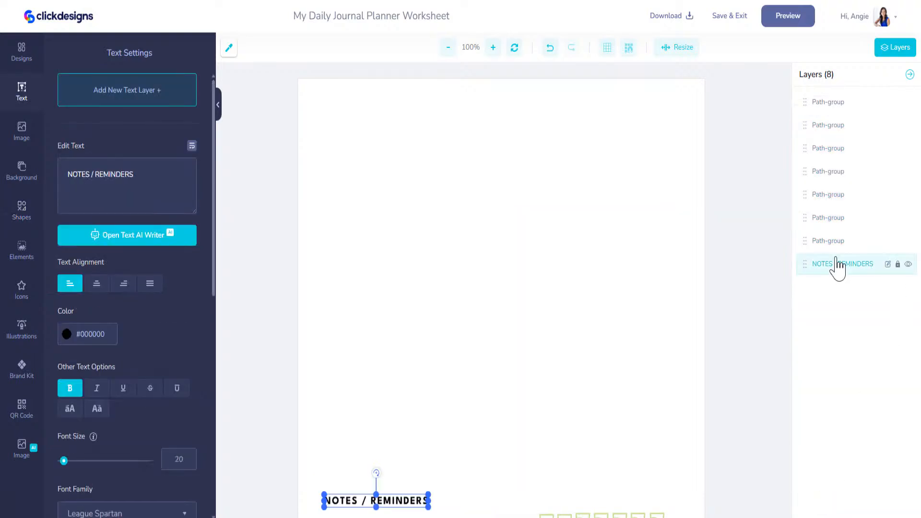
{"action": "left_click", "coordinate": [832, 241], "text": "shift"}
{"action": "left_click", "coordinate": [832, 217], "text": "shift"}
{"action": "left_click", "coordinate": [831, 195], "text": "shift"}
{"action": "left_click", "coordinate": [830, 171], "text": "shift"}
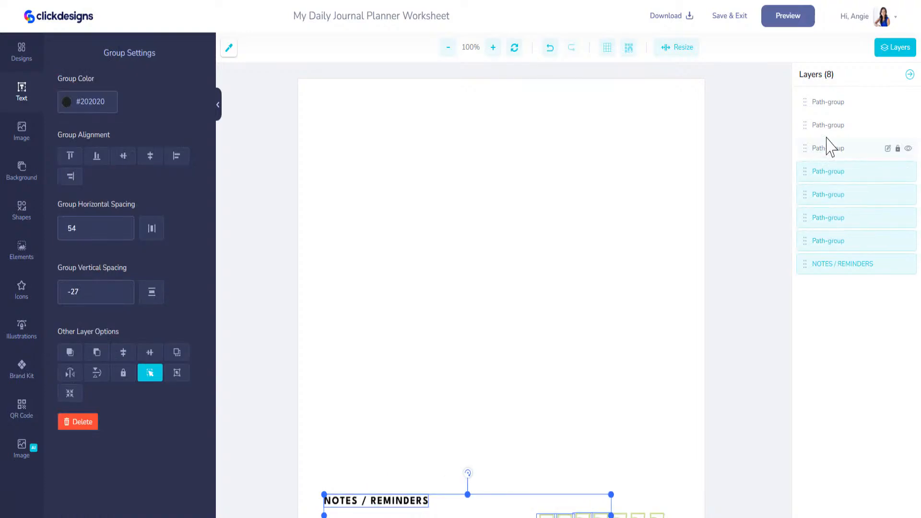
{"action": "left_click", "coordinate": [826, 148], "text": "shift"}
{"action": "left_click", "coordinate": [825, 126], "text": "shift"}
{"action": "left_click", "coordinate": [827, 102], "text": "shift"}
{"action": "key", "text": "Delete"}
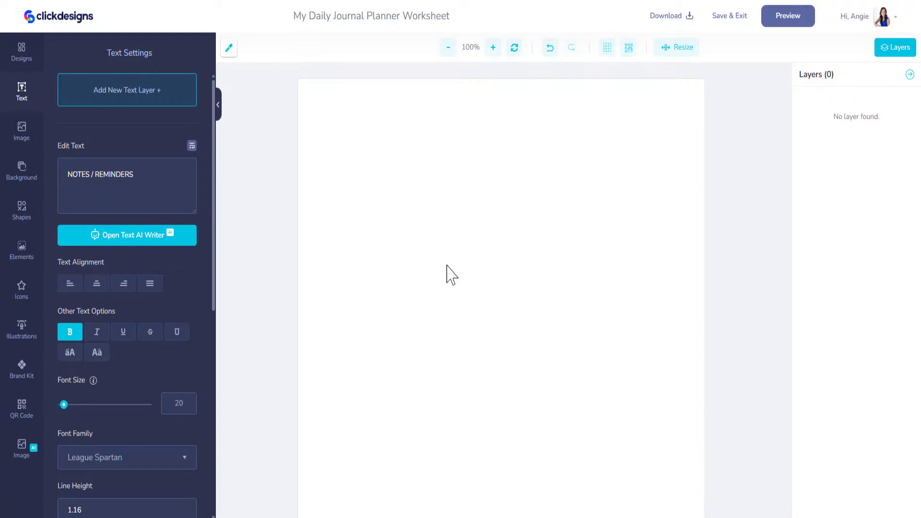
Step: Zoom the canvas out to 60%
{"action": "left_click", "coordinate": [448, 48]}
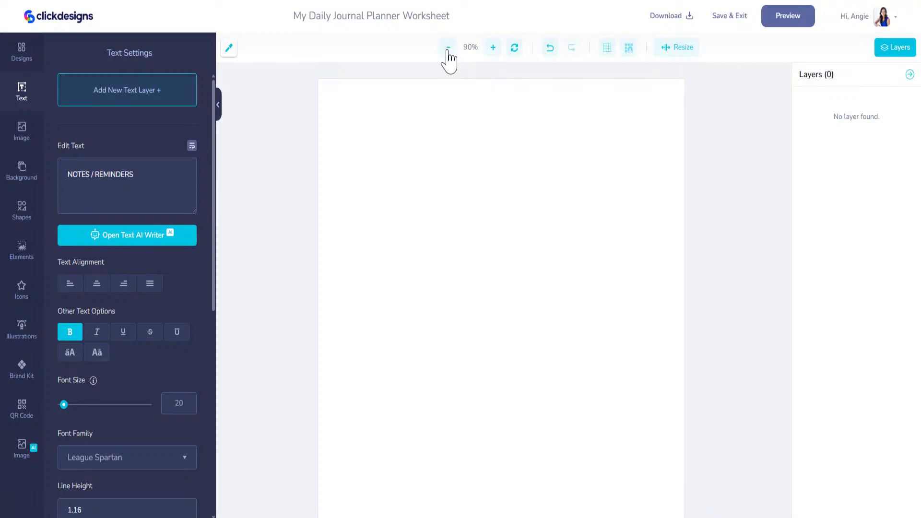
{"action": "left_click", "coordinate": [449, 53]}
{"action": "left_click", "coordinate": [448, 48]}
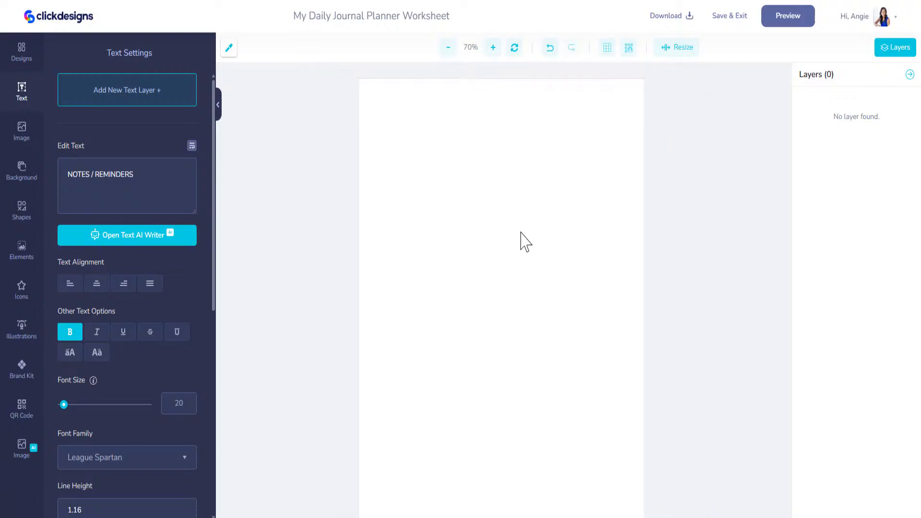
{"action": "left_click", "coordinate": [449, 48]}
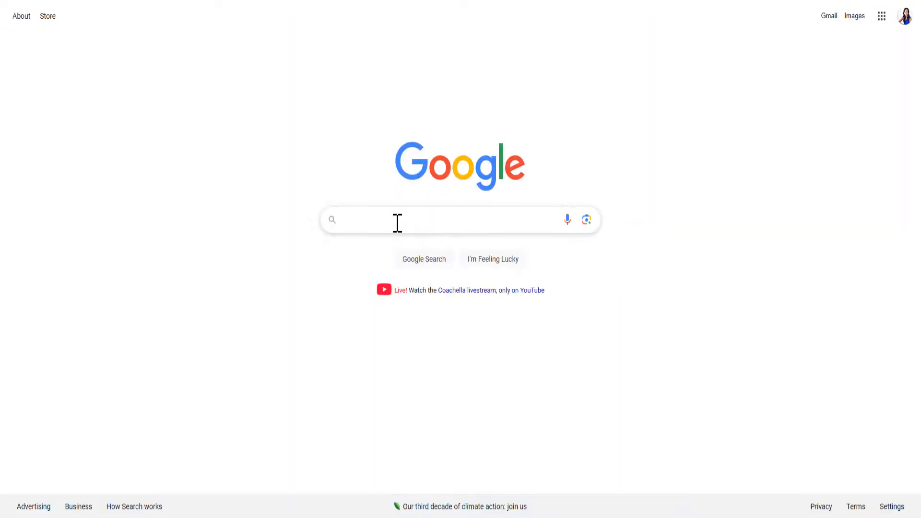
{"action": "left_click", "coordinate": [398, 220]}
{"action": "type", "text": "spa"}
{"action": "type", "text": "fenton, mo"}
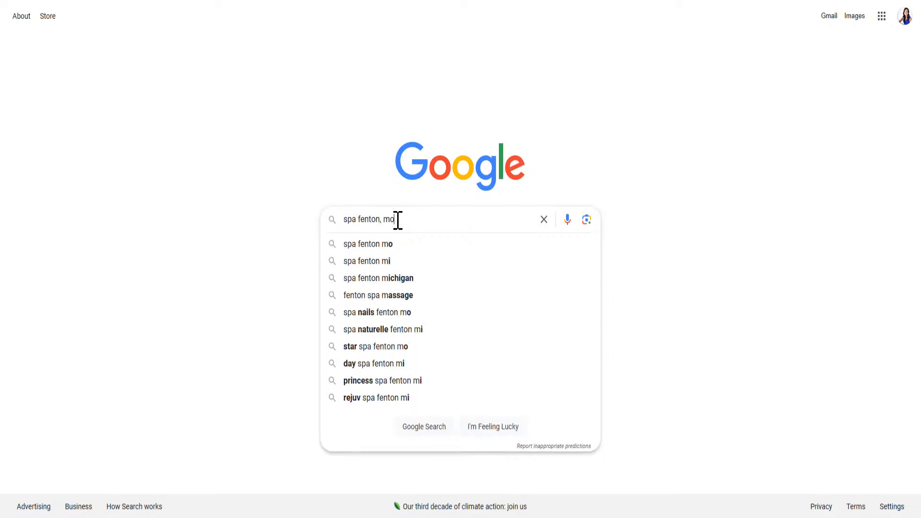
{"action": "key", "text": "Return"}
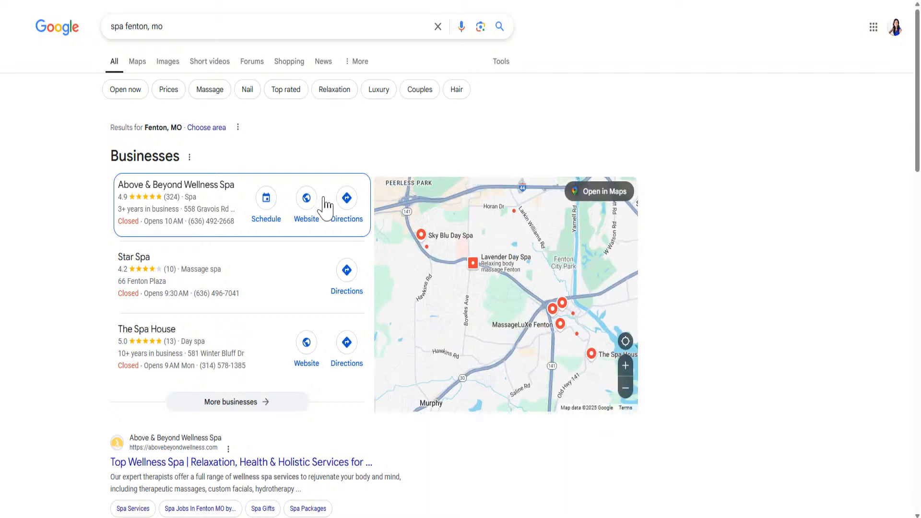
{"action": "left_click", "coordinate": [194, 193]}
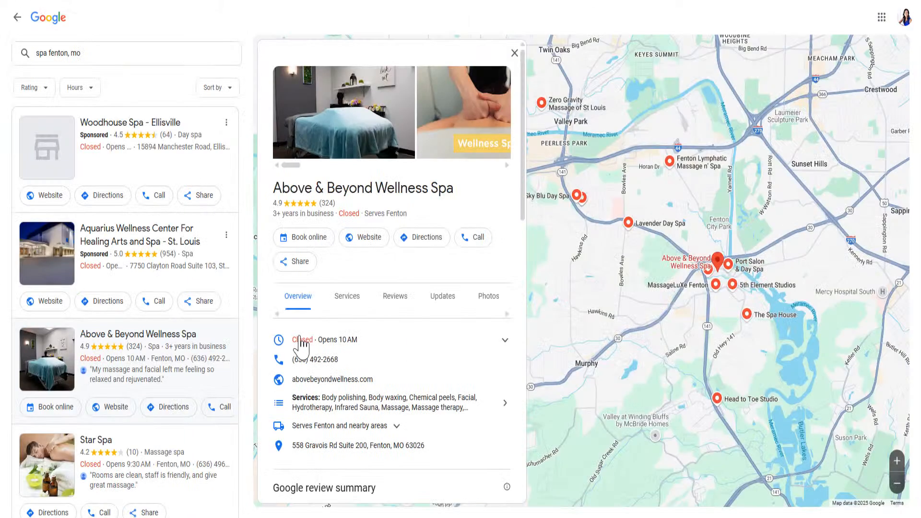
{"action": "left_click", "coordinate": [399, 298]}
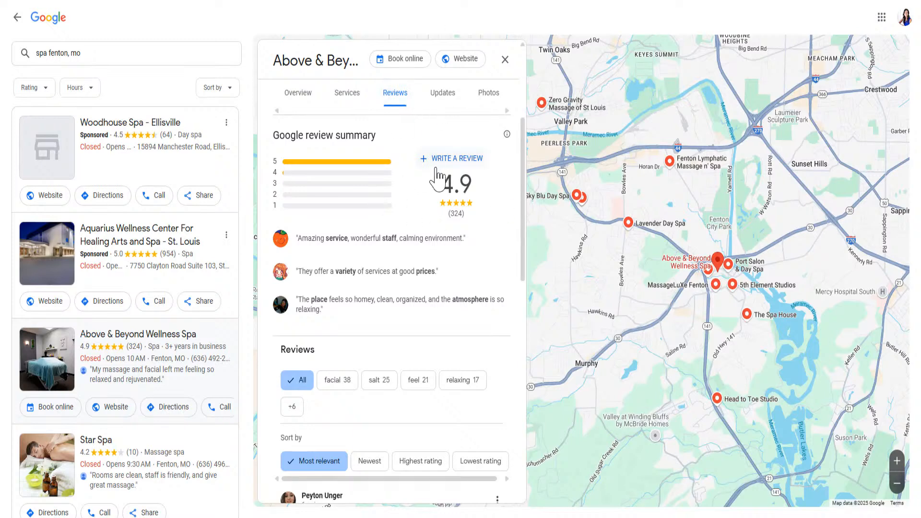
{"action": "left_click", "coordinate": [47, 20]}
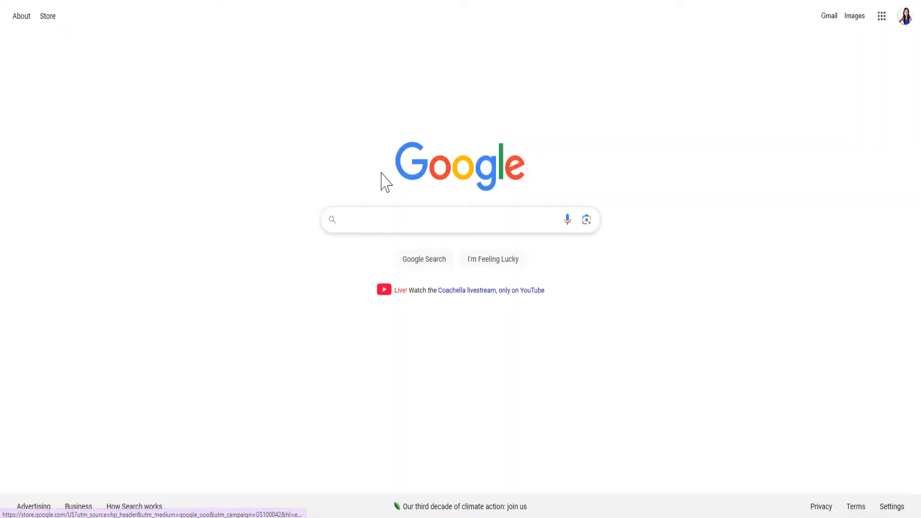
{"action": "left_click", "coordinate": [389, 223]}
{"action": "type", "text": "above"}
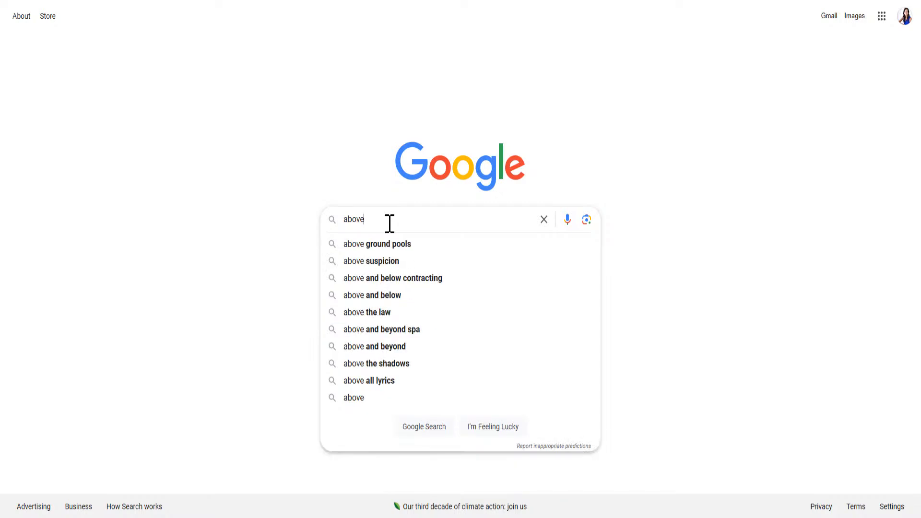
{"action": "type", "text": " and beyond s"}
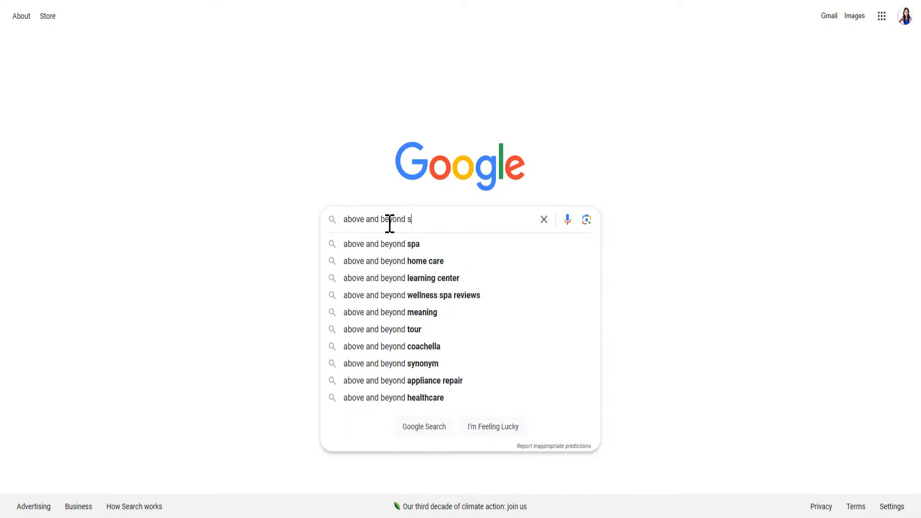
{"action": "type", "text": "pa"}
{"action": "key", "text": "Return"}
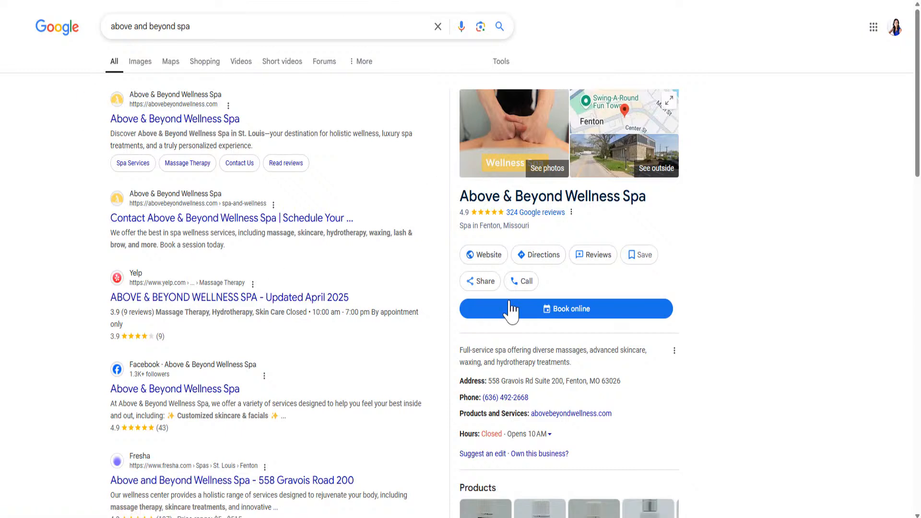
{"action": "left_click", "coordinate": [589, 256]}
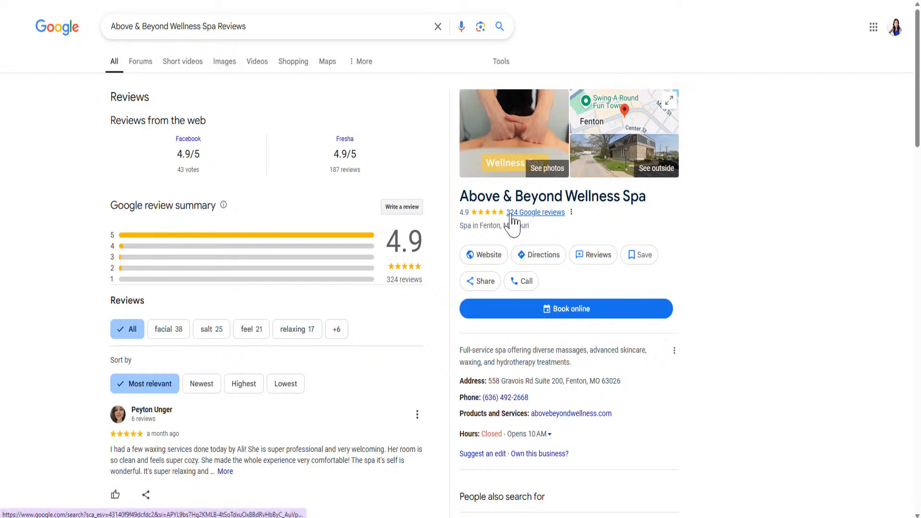
{"action": "left_click", "coordinate": [541, 222]}
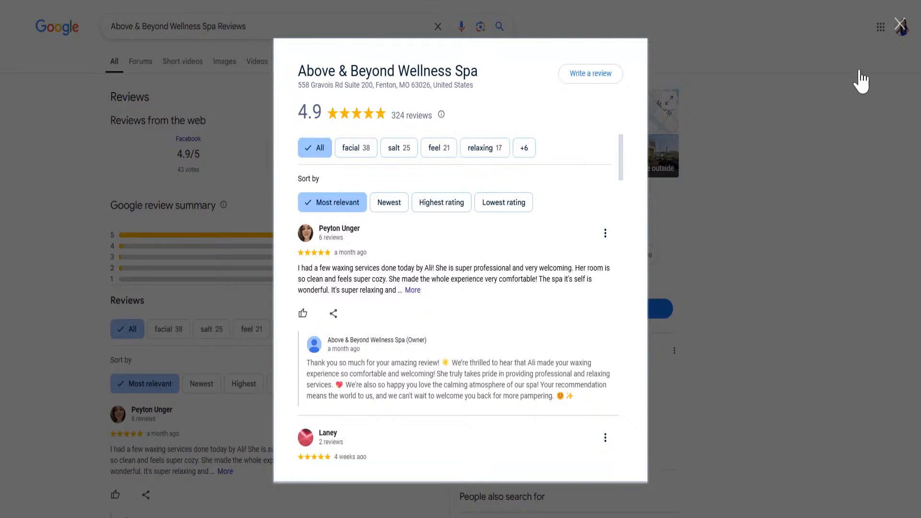
{"action": "left_click", "coordinate": [898, 29]}
{"action": "left_click", "coordinate": [243, 28]}
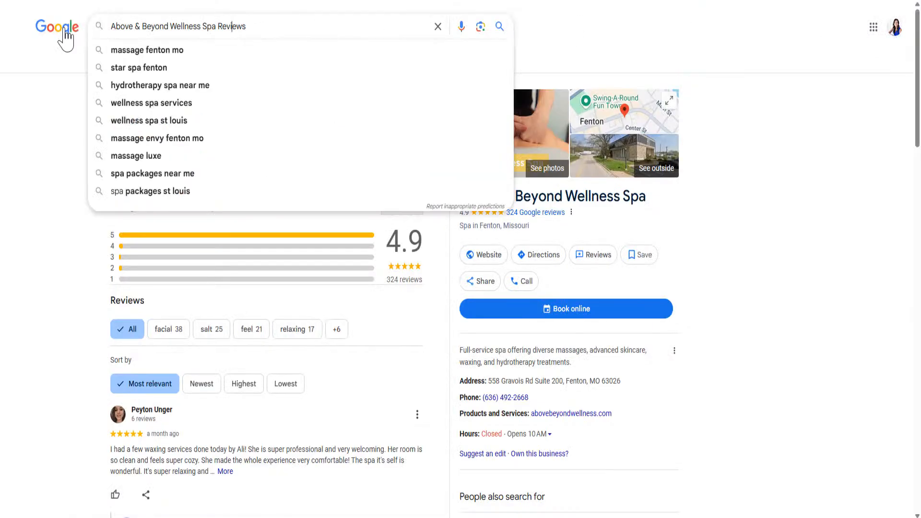
{"action": "left_click", "coordinate": [62, 38]}
{"action": "left_click", "coordinate": [411, 222]}
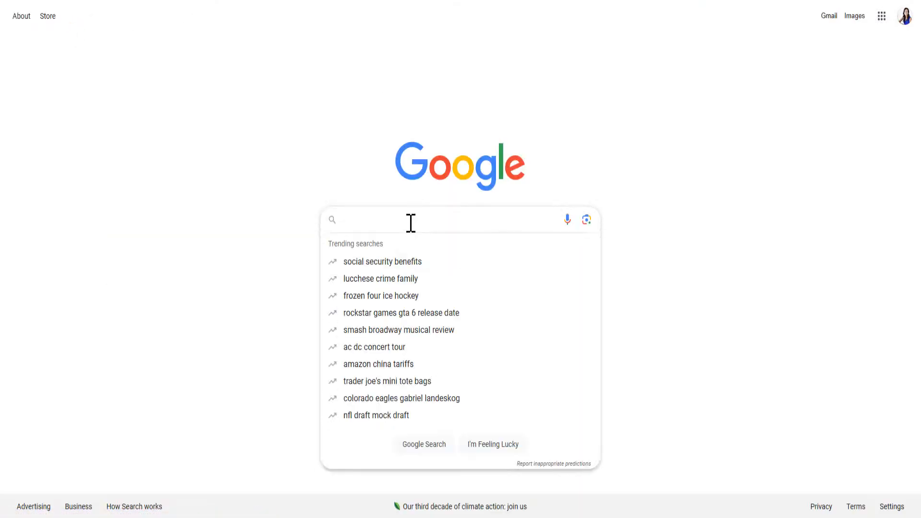
Step: Search Google for 'above and beyond spa'
{"action": "type", "text": "above a"}
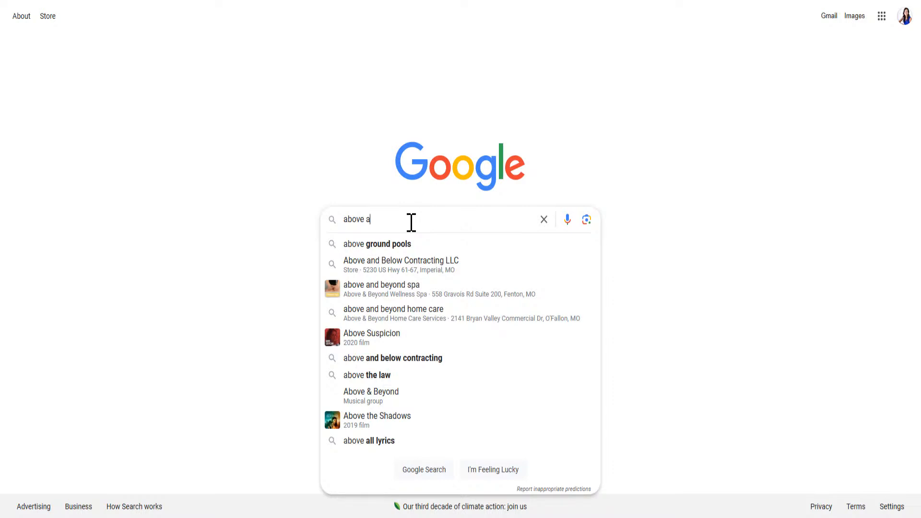
{"action": "type", "text": "nd beyond"}
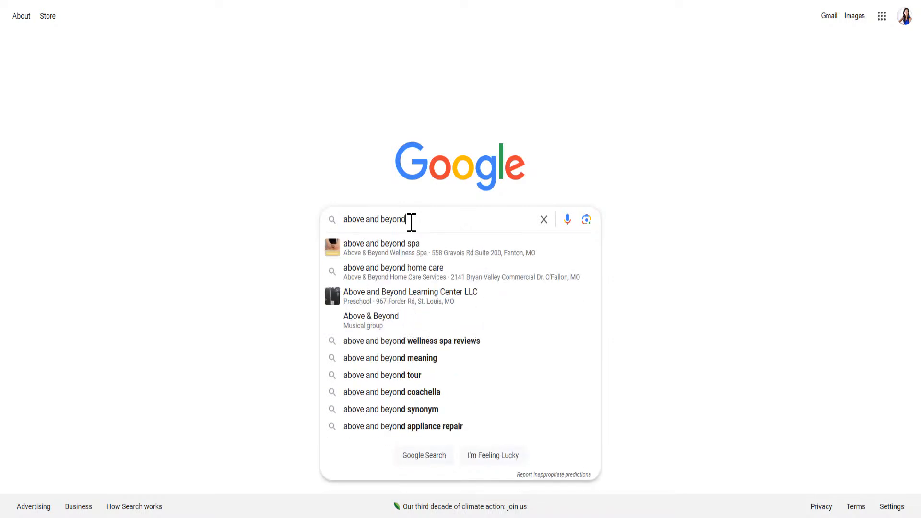
{"action": "key", "text": "Return"}
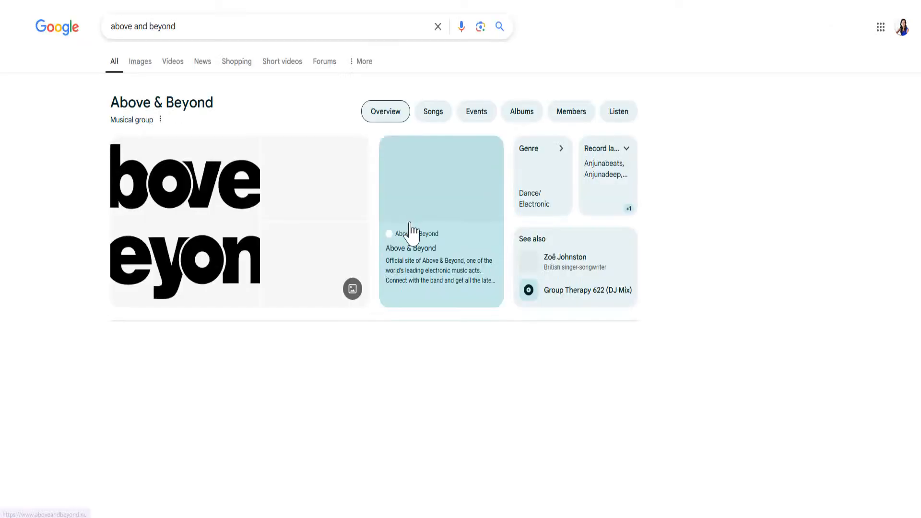
{"action": "left_click", "coordinate": [243, 28]}
{"action": "type", "text": "sa"}
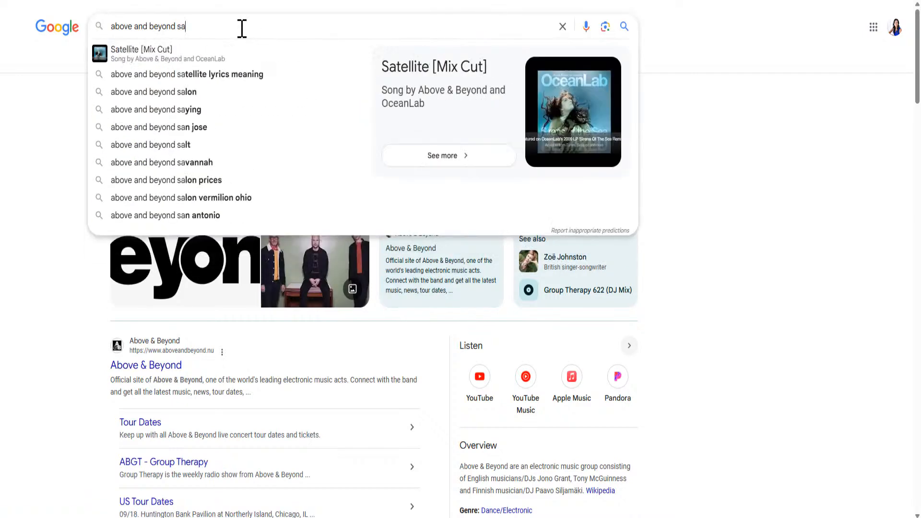
{"action": "key", "text": "BackSpace"}
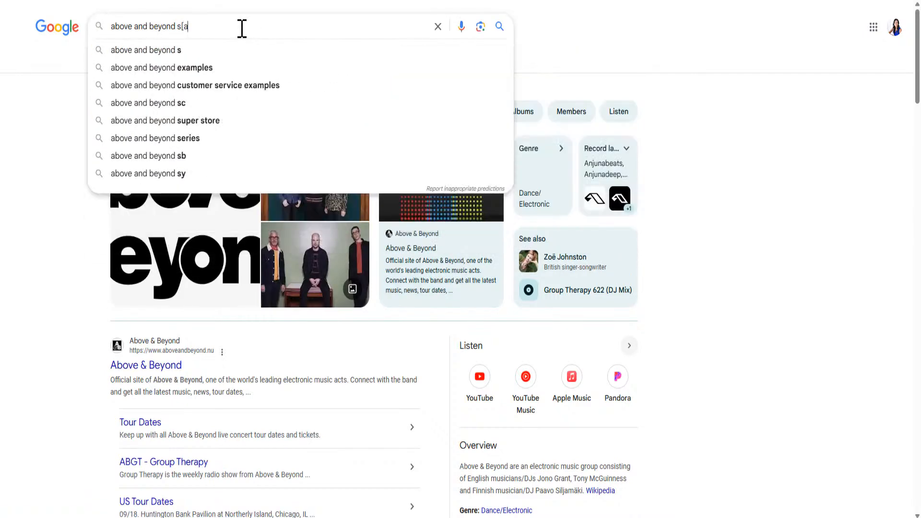
{"action": "type", "text": "pa"}
{"action": "key", "text": "Return"}
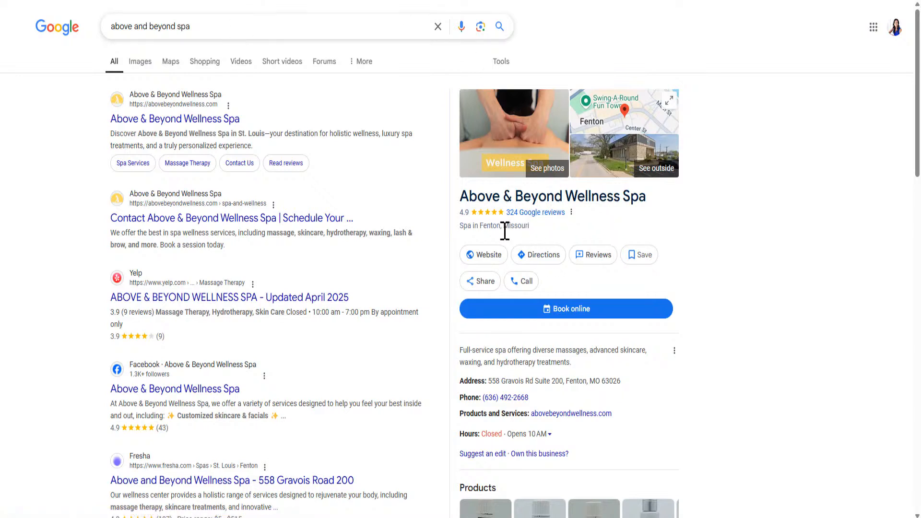
Step: Open the spa's 324 Google reviews and scroll through them
{"action": "left_click", "coordinate": [539, 215]}
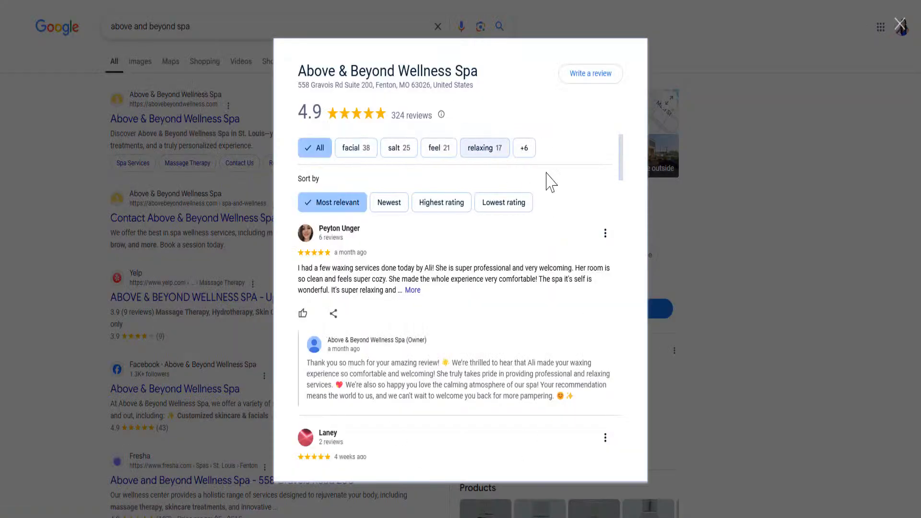
{"action": "scroll", "coordinate": [460, 312], "scroll_direction": "down", "scroll_amount": 1}
{"action": "scroll", "coordinate": [457, 313], "scroll_direction": "down", "scroll_amount": 5}
{"action": "scroll", "coordinate": [419, 233], "scroll_direction": "up", "scroll_amount": 10}
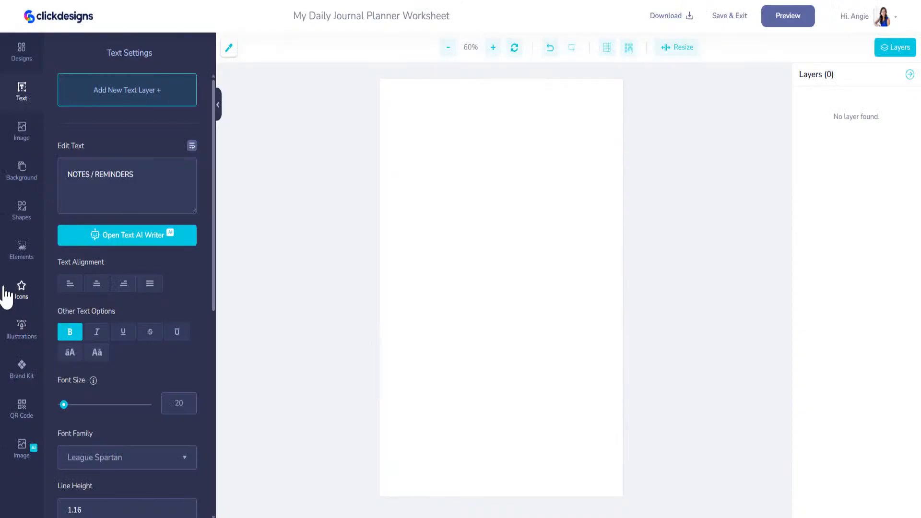
Step: Paste the spa's long Google reviews link into the QR Code URL field and generate
{"action": "left_click", "coordinate": [24, 413]}
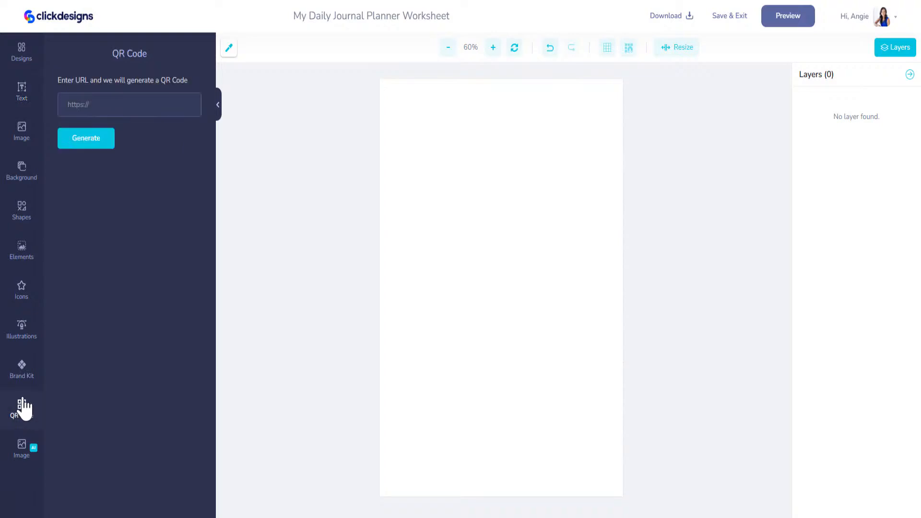
{"action": "left_click", "coordinate": [155, 102]}
{"action": "key", "text": "ctrl+v"}
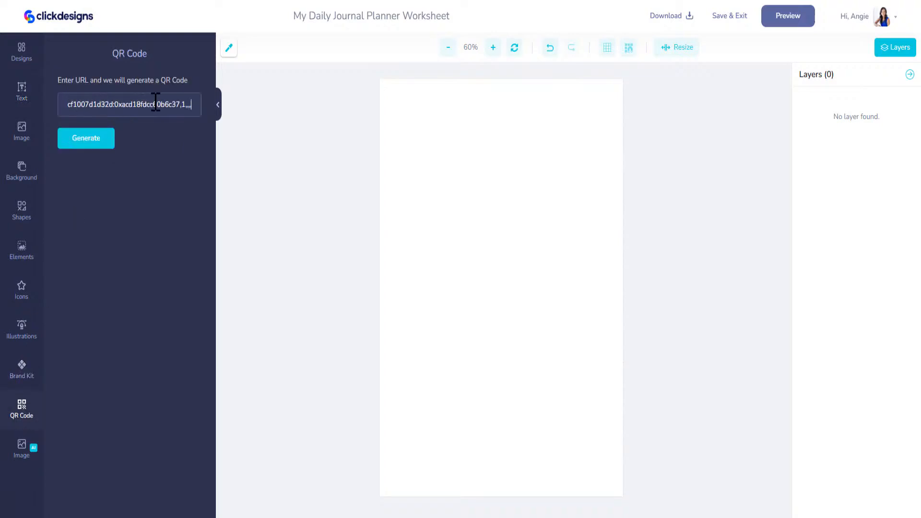
{"action": "left_click", "coordinate": [89, 144]}
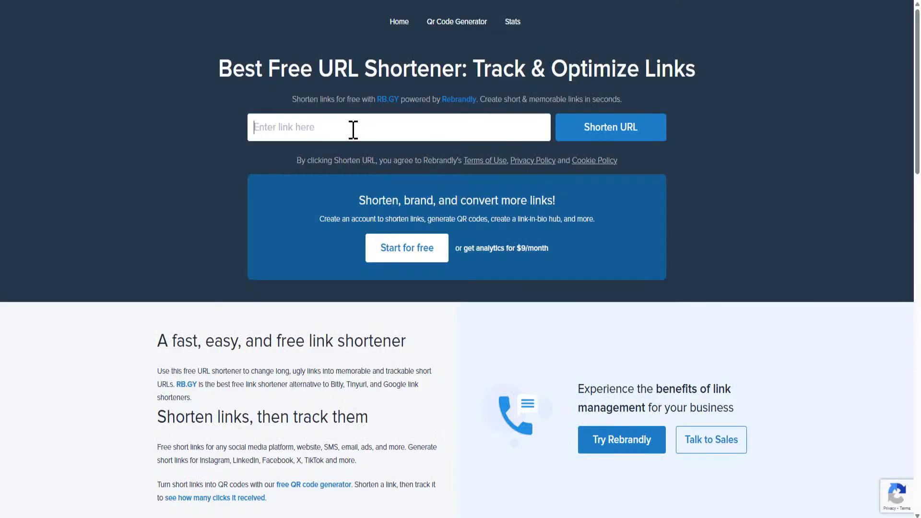
Step: Shorten the reviews link on RB.GY to rb.gy/zqk45v and copy the short link
{"action": "key", "text": "ctrl+v"}
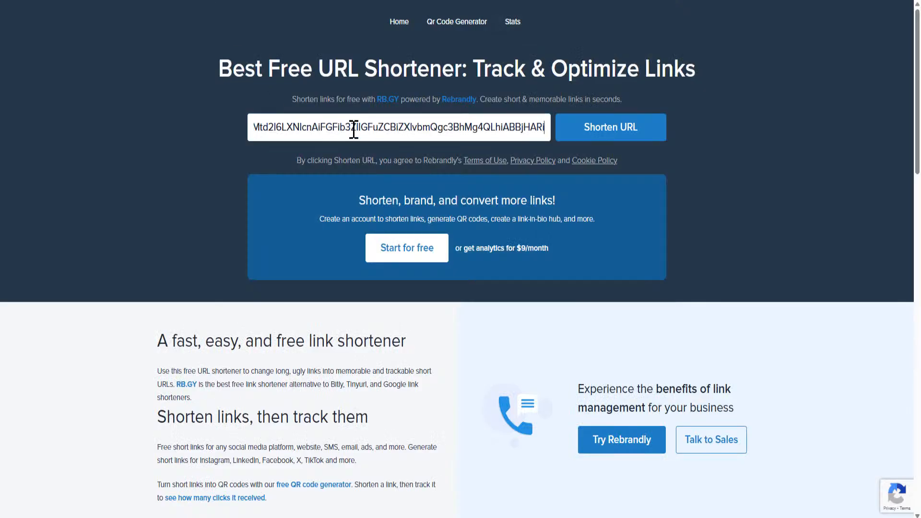
{"action": "left_click", "coordinate": [607, 134]}
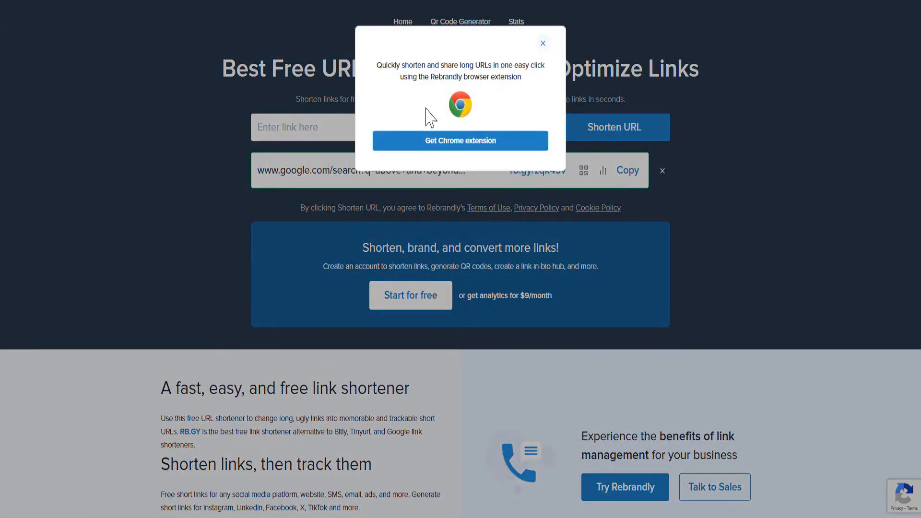
{"action": "left_click", "coordinate": [542, 44]}
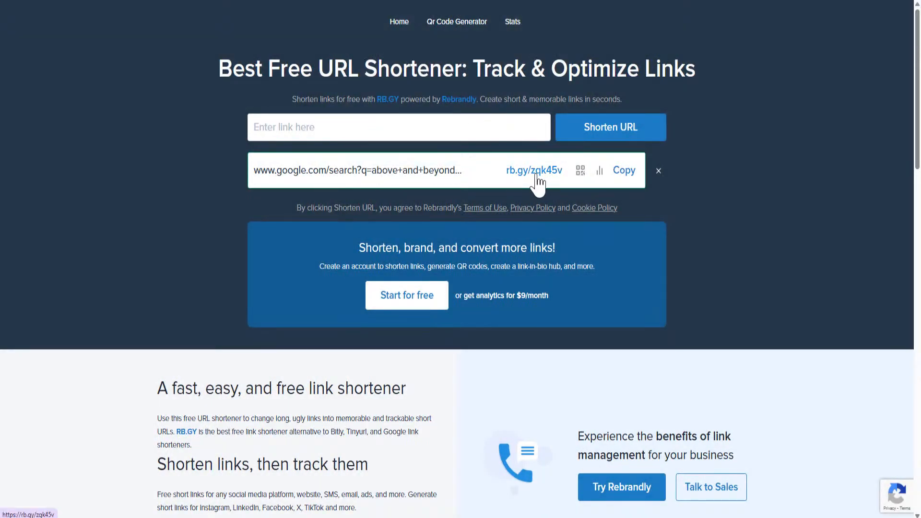
{"action": "left_click", "coordinate": [623, 170]}
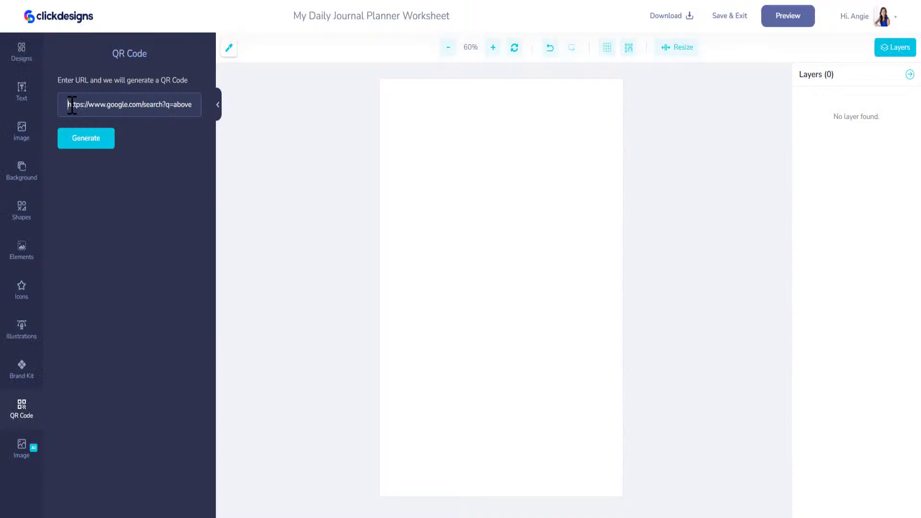
{"action": "left_click_drag", "start_coordinate": [72, 104], "coordinate": [533, 115]}
{"action": "key", "text": "BackSpace"}
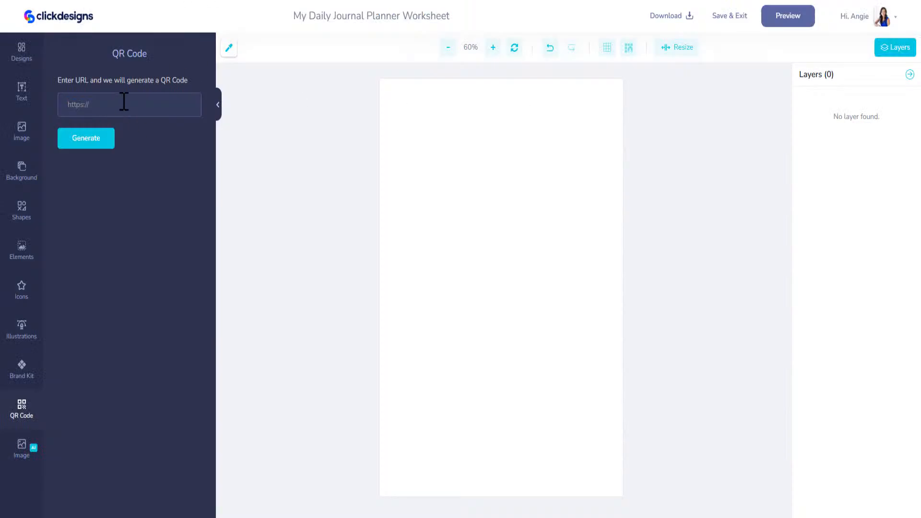
{"action": "key", "text": "ctrl+v"}
{"action": "left_click", "coordinate": [89, 139]}
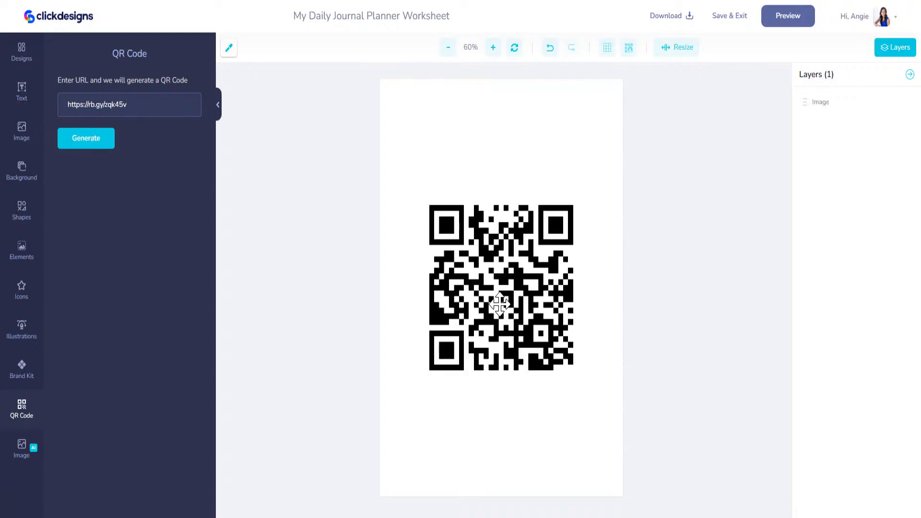
{"action": "left_click_drag", "start_coordinate": [501, 305], "coordinate": [499, 337]}
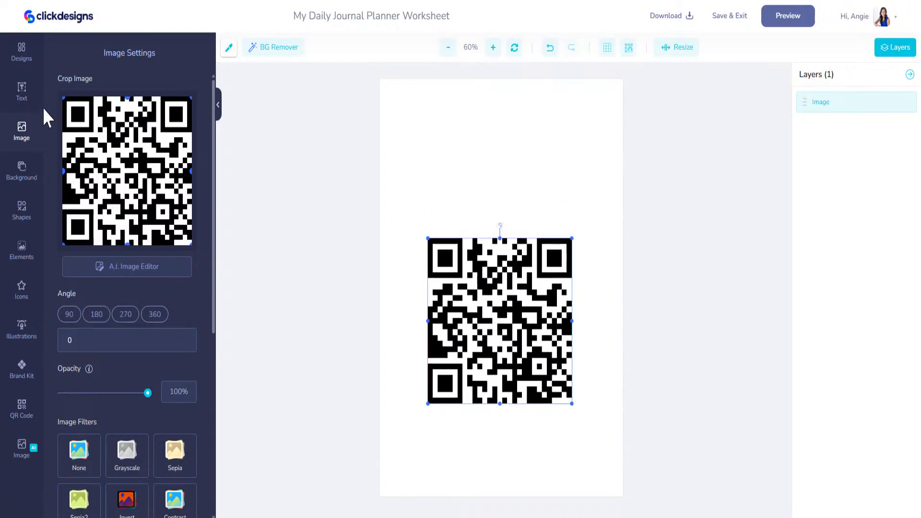
{"action": "left_click", "coordinate": [22, 96]}
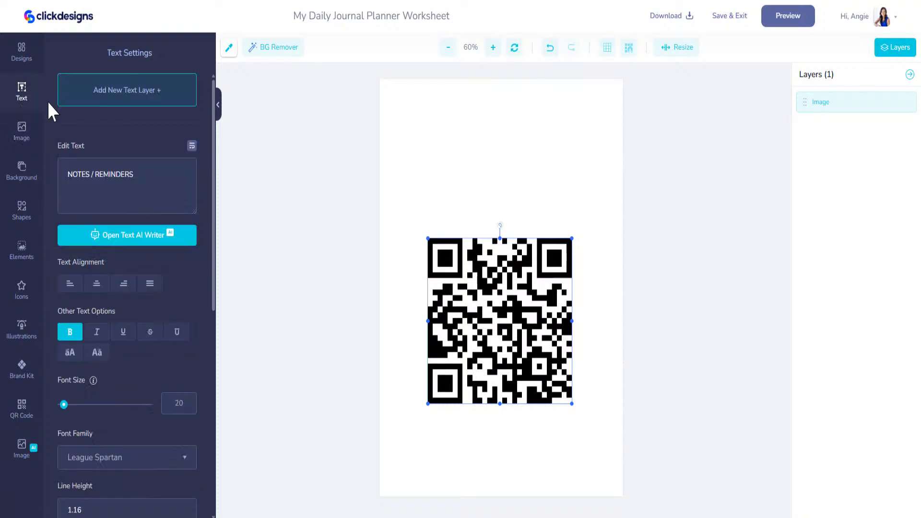
Step: Add a 'Thank You For Your Business!' text layer at the page top, broken onto two lines before 'Your'
{"action": "left_click", "coordinate": [136, 99]}
{"action": "left_click_drag", "start_coordinate": [119, 177], "coordinate": [65, 177]}
{"action": "type", "text": "Thank You For Your Business"}
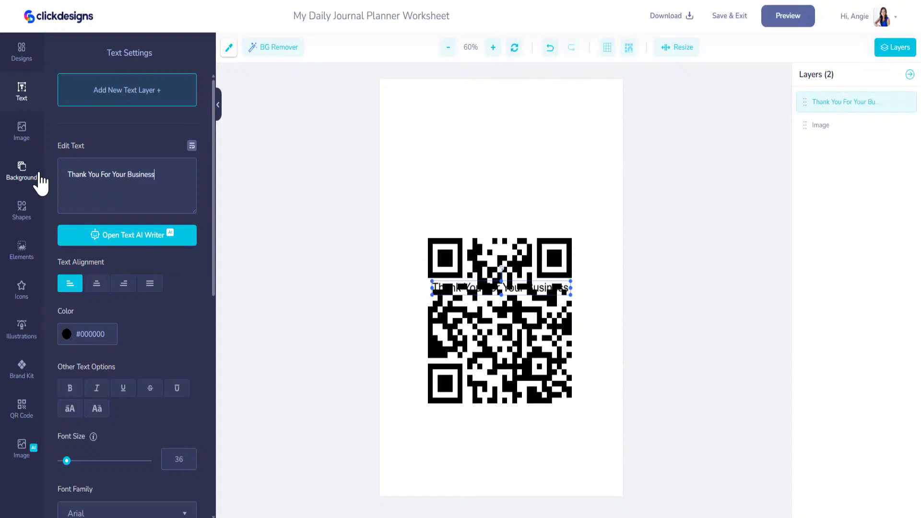
{"action": "type", "text": "!"}
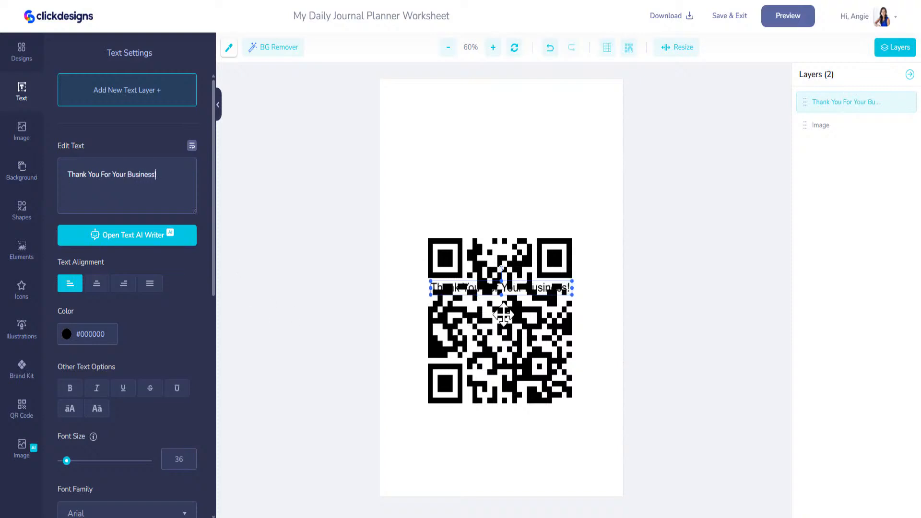
{"action": "left_click_drag", "start_coordinate": [487, 292], "coordinate": [490, 116]}
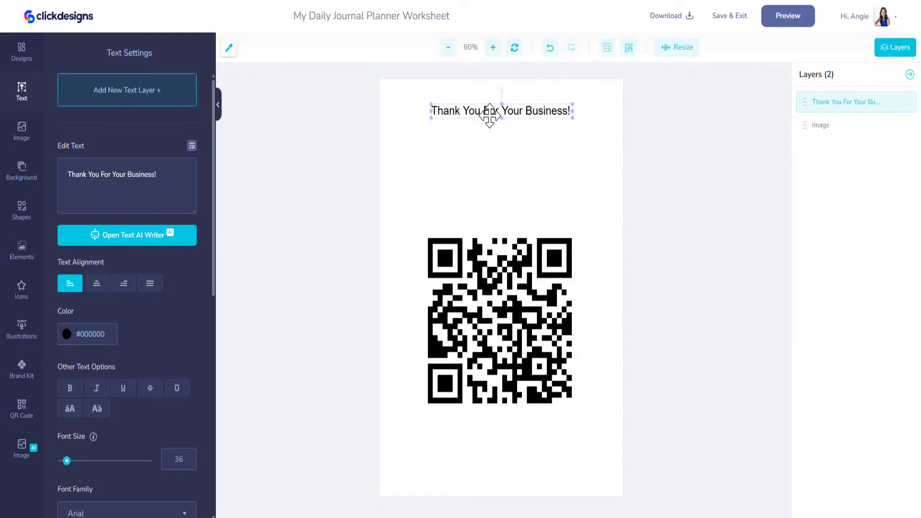
{"action": "left_click", "coordinate": [127, 170]}
{"action": "key", "text": "Return"}
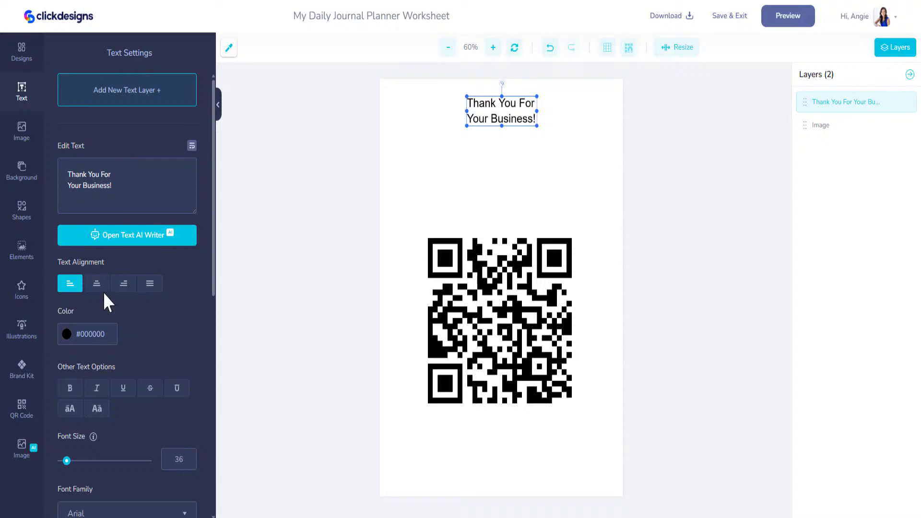
Step: Set the heading's font to Brightwall and enlarge it to size 86 across the top
{"action": "scroll", "coordinate": [122, 370], "scroll_direction": "down", "scroll_amount": 5}
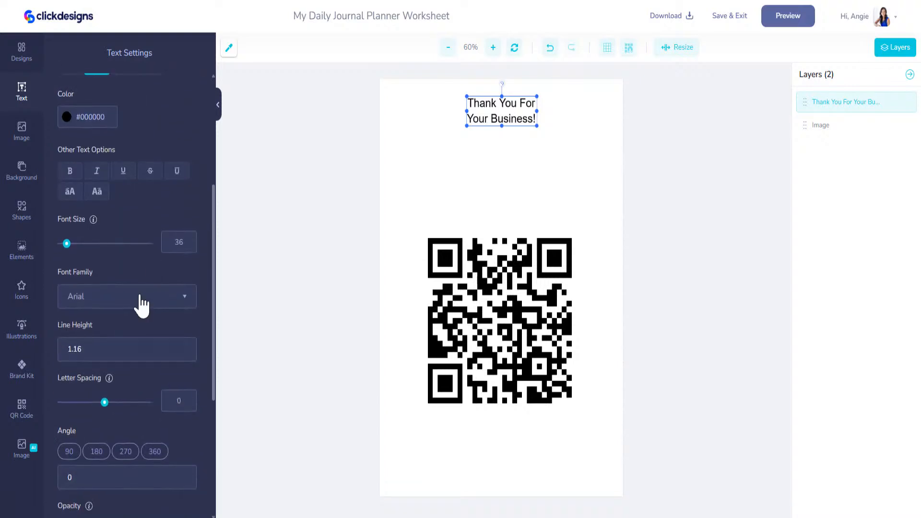
{"action": "left_click", "coordinate": [166, 307]}
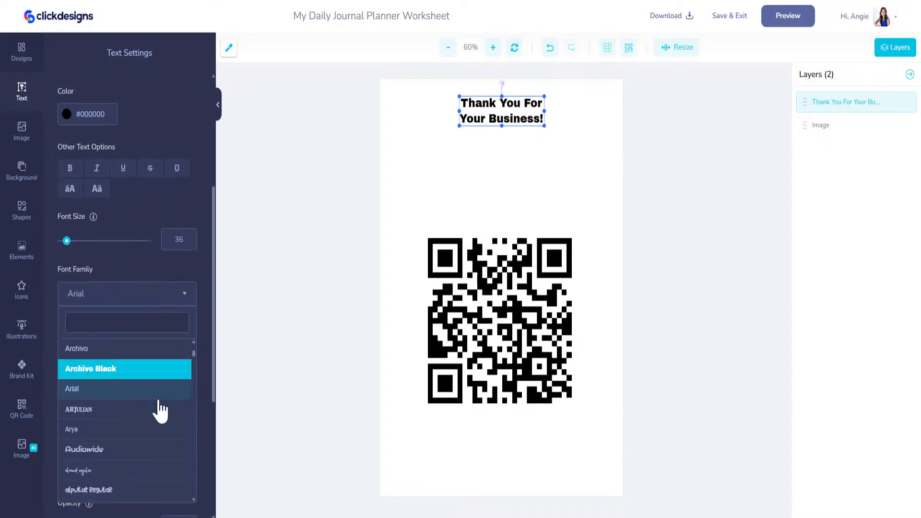
{"action": "scroll", "coordinate": [112, 435], "scroll_direction": "down", "scroll_amount": 2}
{"action": "scroll", "coordinate": [108, 432], "scroll_direction": "down", "scroll_amount": 2}
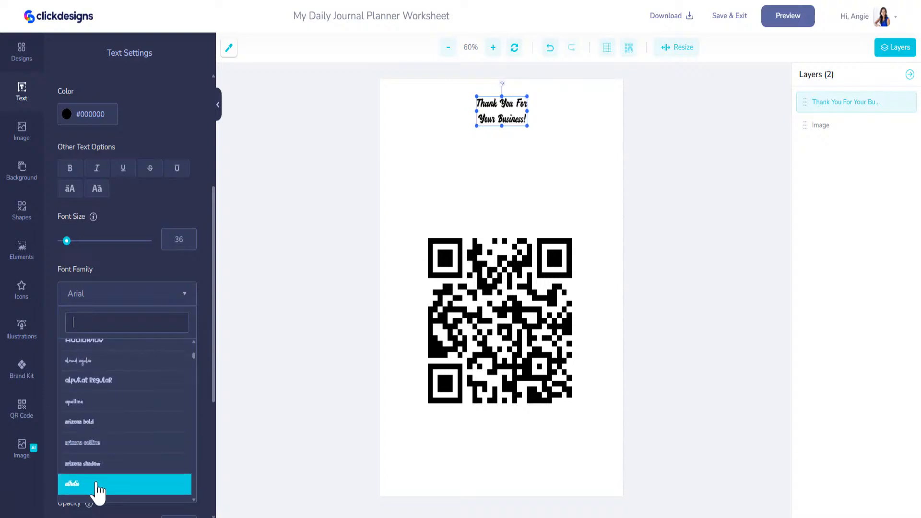
{"action": "scroll", "coordinate": [98, 487], "scroll_direction": "down", "scroll_amount": 4}
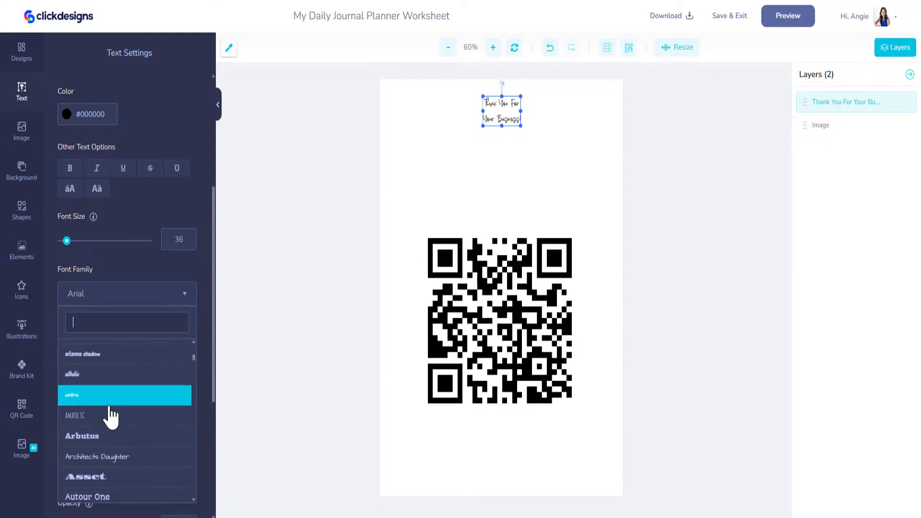
{"action": "scroll", "coordinate": [130, 408], "scroll_direction": "down", "scroll_amount": 5}
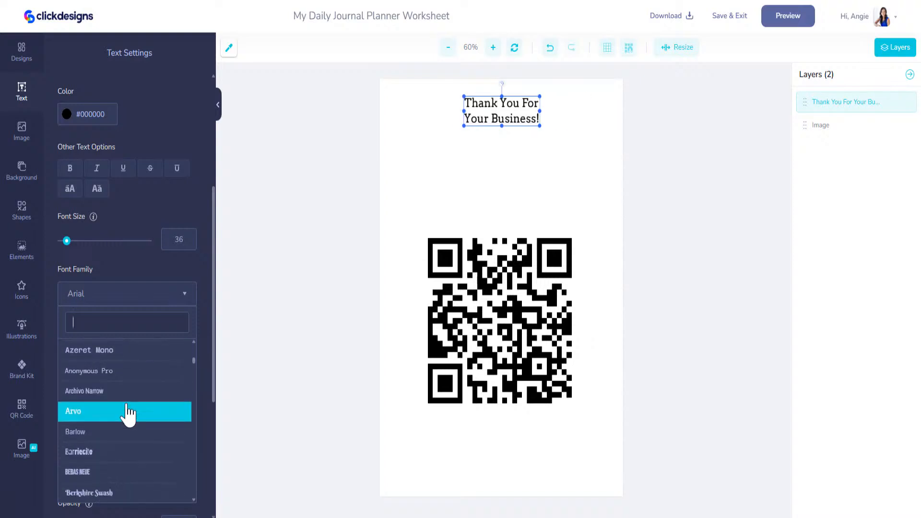
{"action": "scroll", "coordinate": [125, 425], "scroll_direction": "down", "scroll_amount": 8}
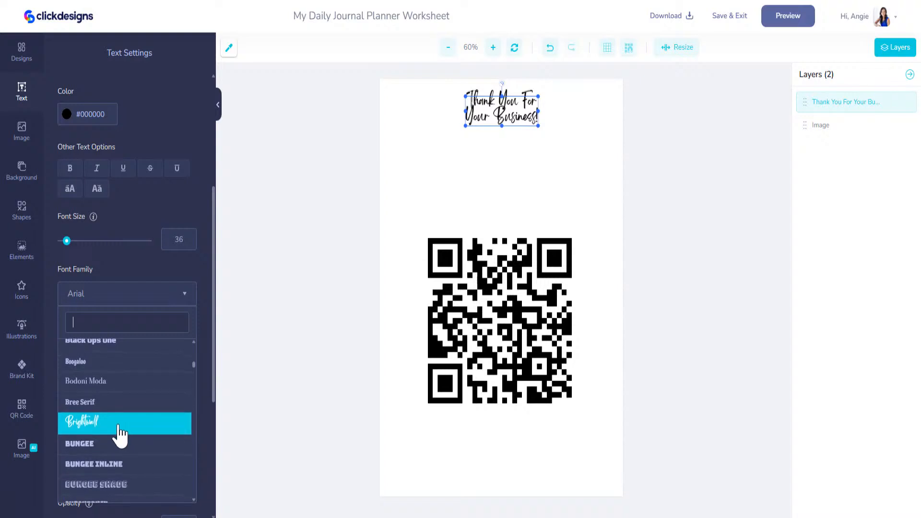
{"action": "left_click", "coordinate": [120, 423]}
{"action": "left_click_drag", "start_coordinate": [463, 127], "coordinate": [382, 168]}
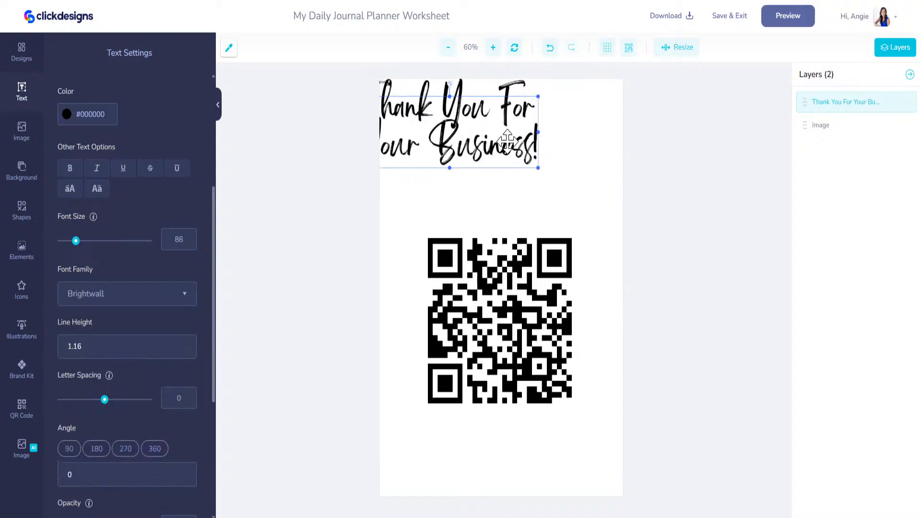
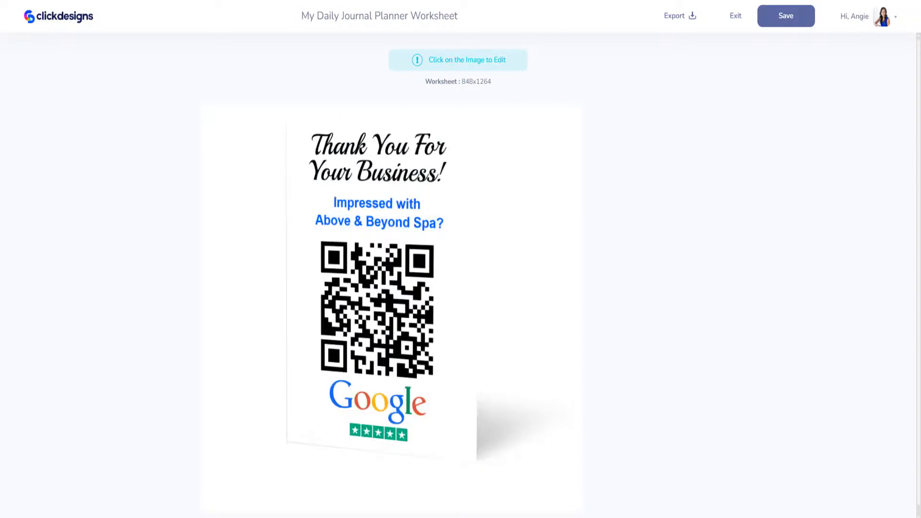
Step: Return to Fiverr's 'google qr code' results and put the cursor at the end of the search query
{"action": "left_click", "coordinate": [408, 1]}
{"action": "left_click_drag", "start_coordinate": [290, 56], "coordinate": [181, 67]}
{"action": "left_click", "coordinate": [283, 62]}
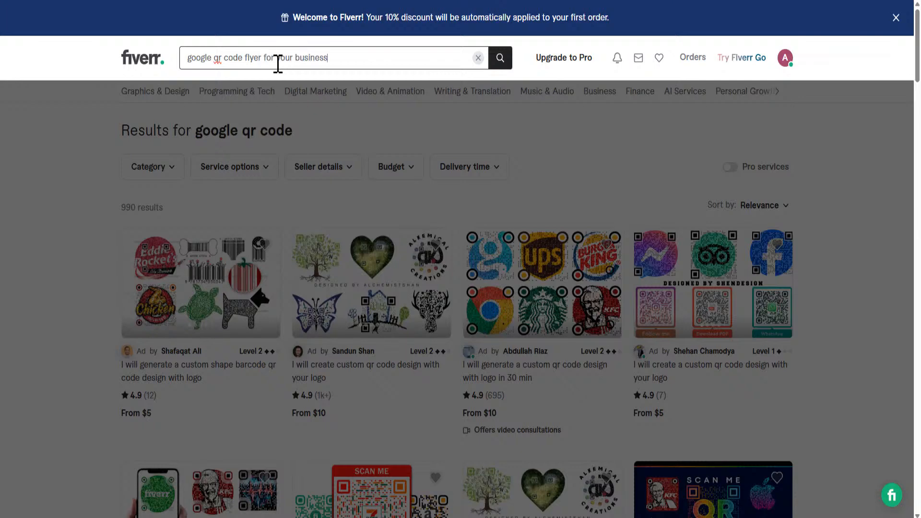
Step: Search Fiverr for 'google qr code flyer for your business' and scan the results
{"action": "left_click", "coordinate": [505, 62]}
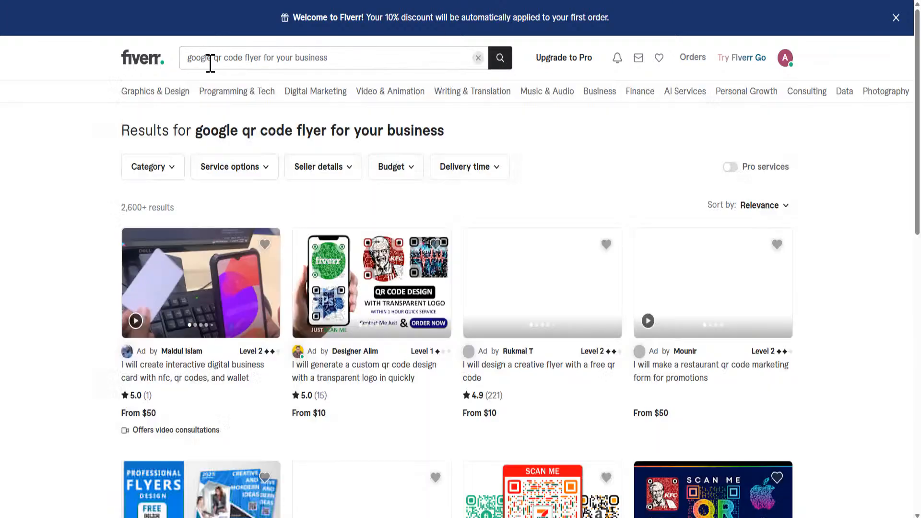
{"action": "scroll", "coordinate": [448, 401], "scroll_direction": "down", "scroll_amount": 1}
{"action": "scroll", "coordinate": [449, 401], "scroll_direction": "down", "scroll_amount": 5}
{"action": "scroll", "coordinate": [448, 396], "scroll_direction": "up", "scroll_amount": 6}
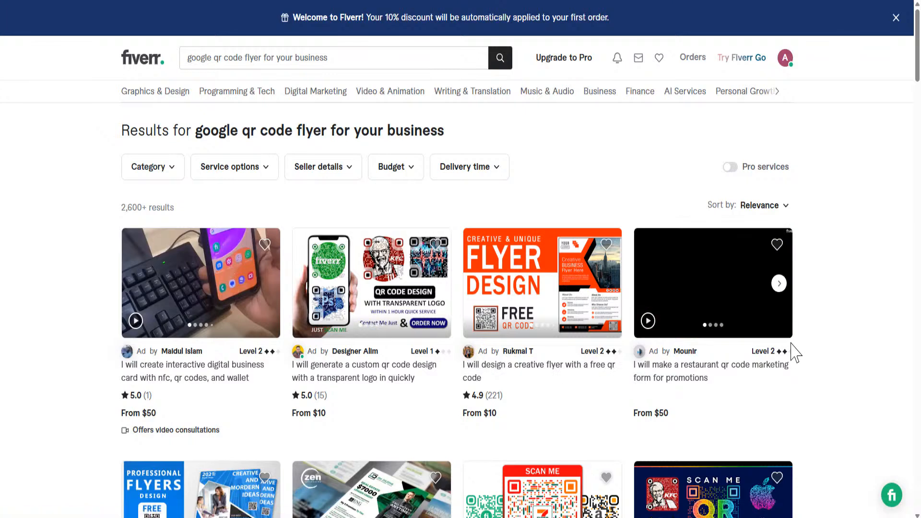
Step: Open the restaurant QR code marketing form gig and look over its page
{"action": "left_click", "coordinate": [740, 314]}
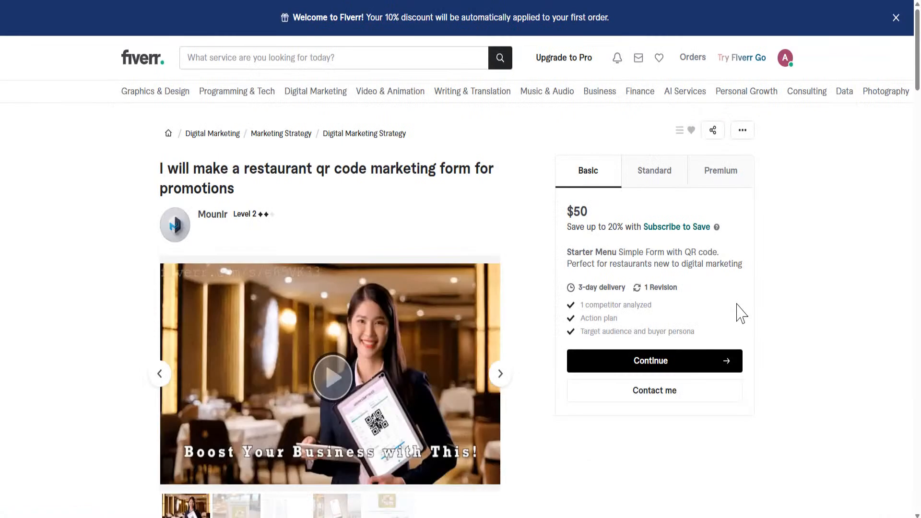
{"action": "scroll", "coordinate": [423, 336], "scroll_direction": "down", "scroll_amount": 5}
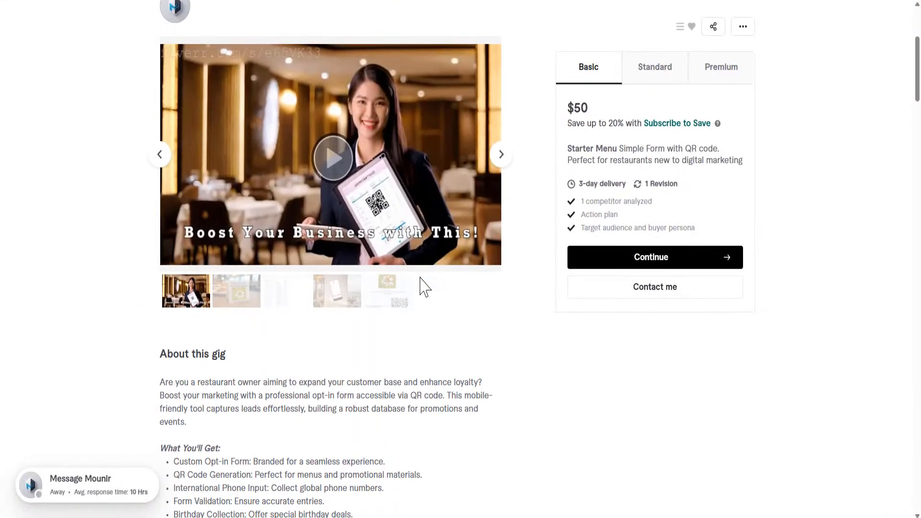
{"action": "scroll", "coordinate": [383, 321], "scroll_direction": "up", "scroll_amount": 5}
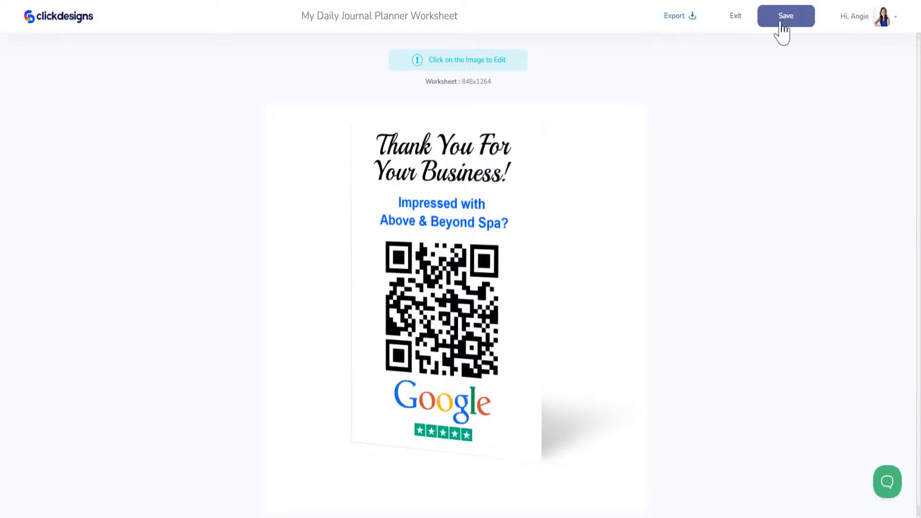
Step: Leave the editor, find the Sheets templates and open 7 Days Travel Itinerary Planner for editing
{"action": "left_click", "coordinate": [741, 24]}
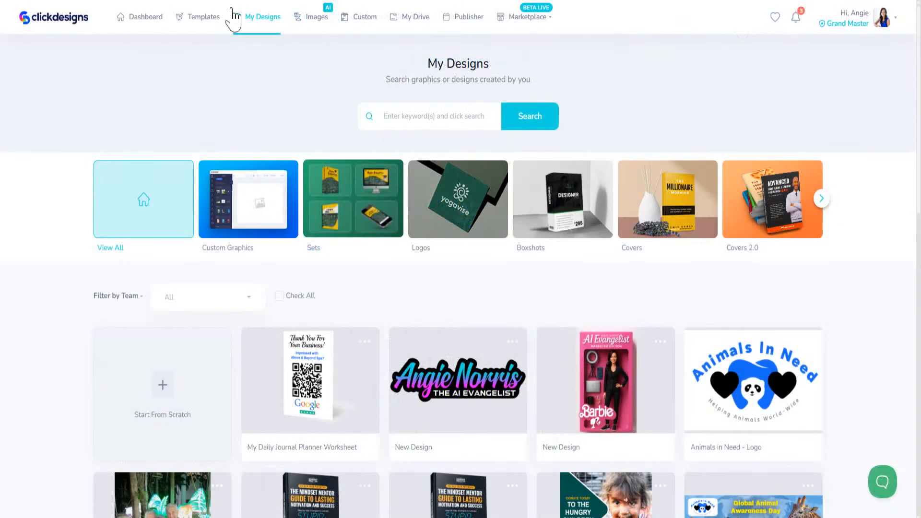
{"action": "left_click", "coordinate": [201, 22]}
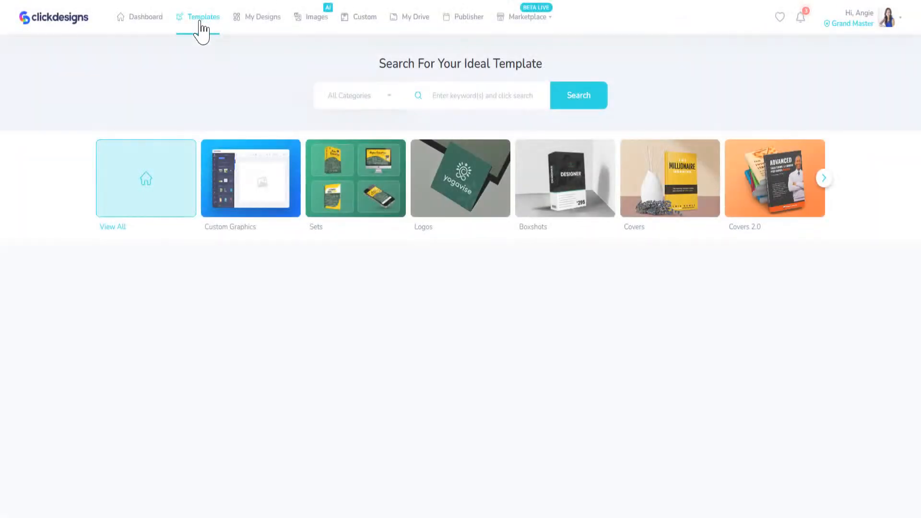
{"action": "left_click", "coordinate": [821, 179]}
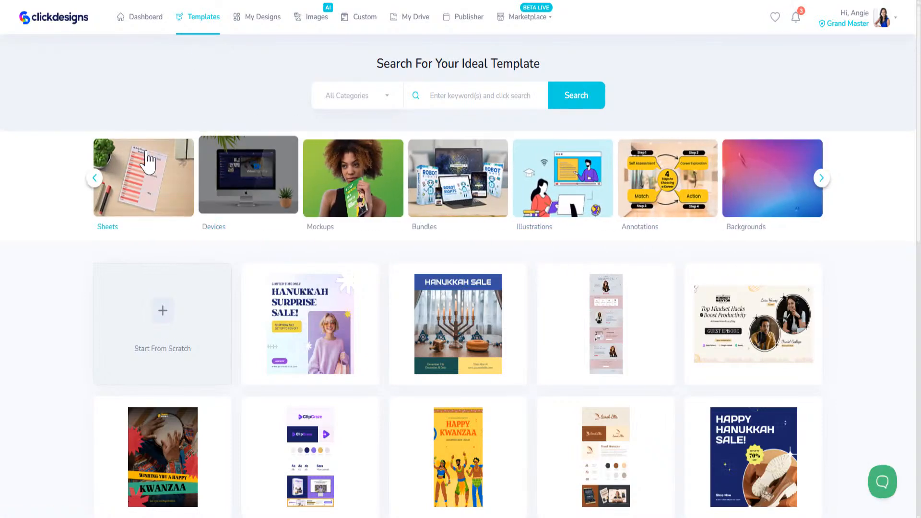
{"action": "left_click", "coordinate": [152, 182]}
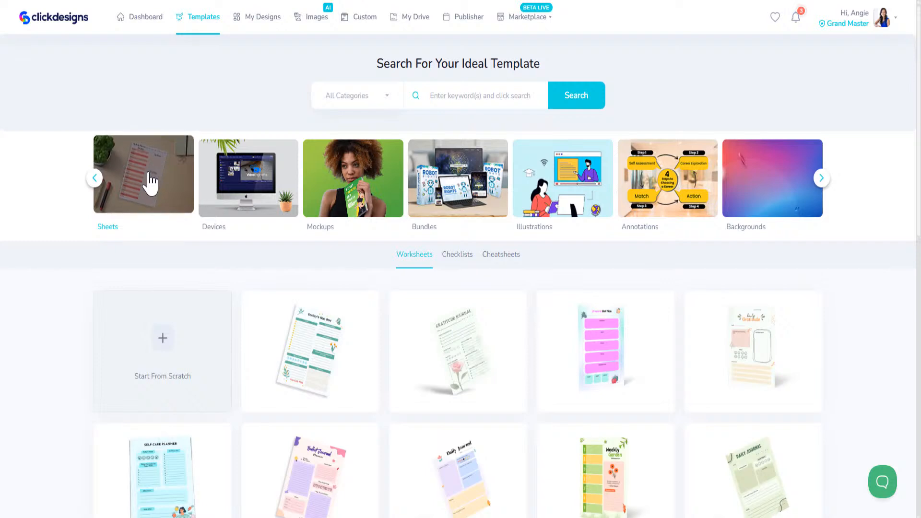
{"action": "mouse_move", "coordinate": [429, 399]}
{"action": "scroll", "coordinate": [428, 398], "scroll_direction": "down", "scroll_amount": 5}
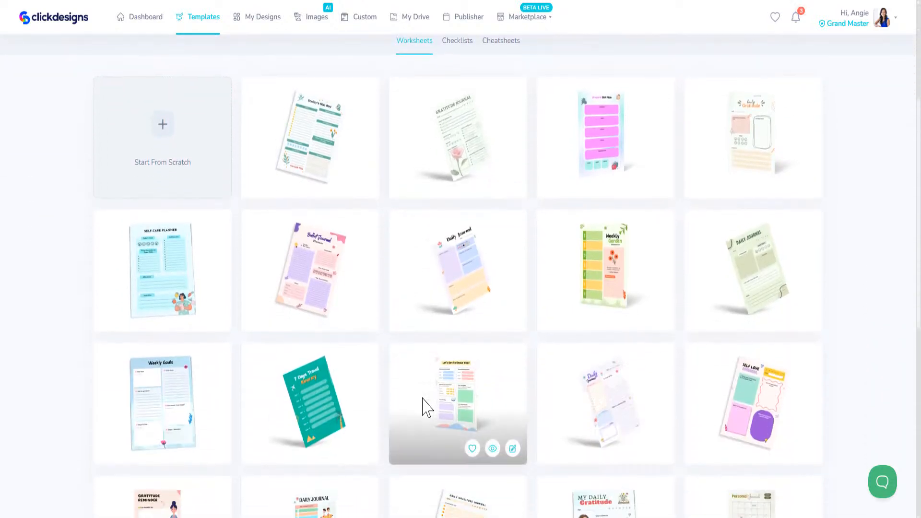
{"action": "mouse_move", "coordinate": [318, 455]}
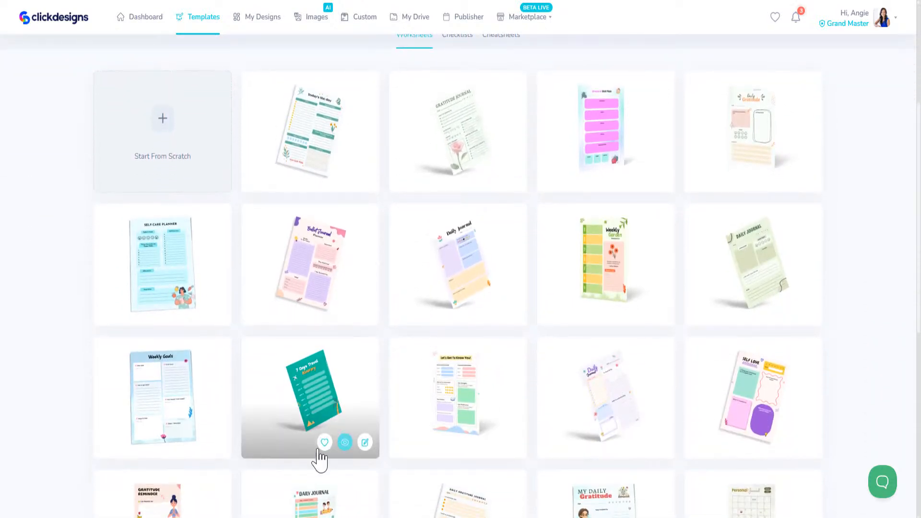
{"action": "left_click", "coordinate": [366, 442]}
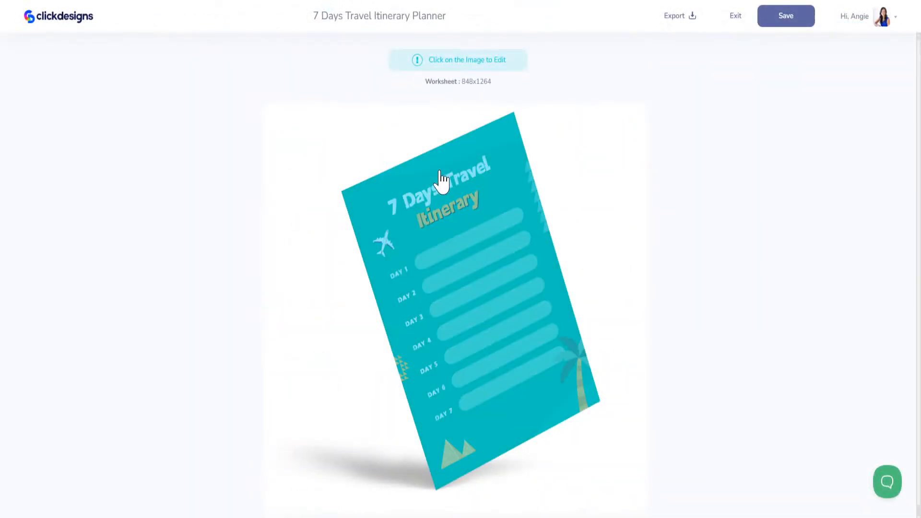
Step: Put the Thank You For Your Business design from My Editable Templates onto the planner mockup and preview it
{"action": "left_click", "coordinate": [441, 181]}
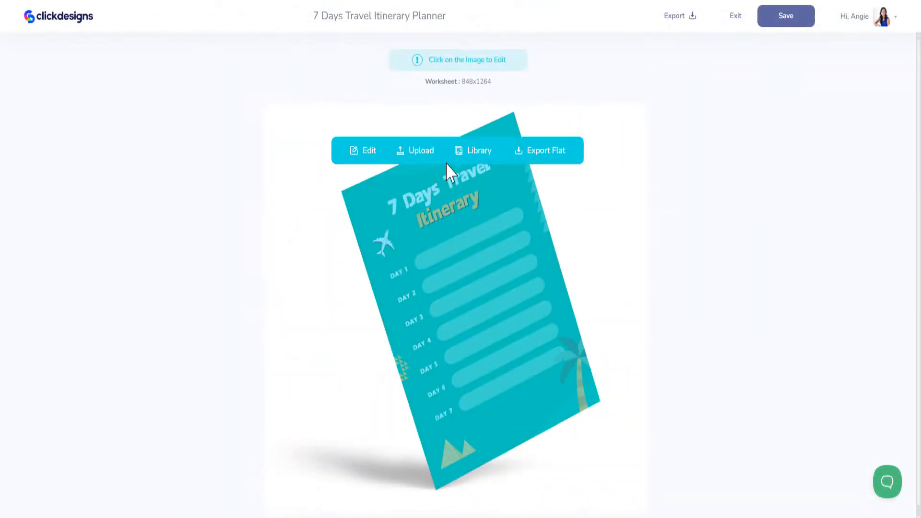
{"action": "left_click", "coordinate": [371, 154]}
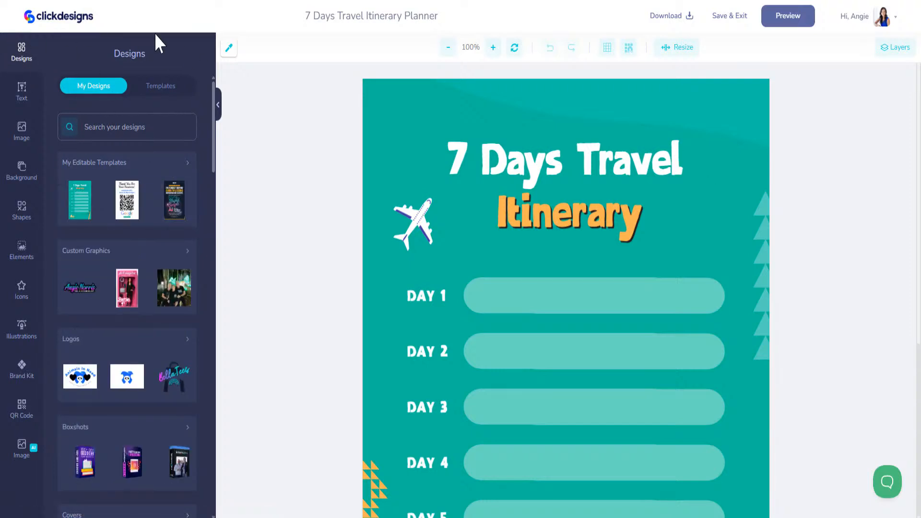
{"action": "left_click", "coordinate": [129, 204]}
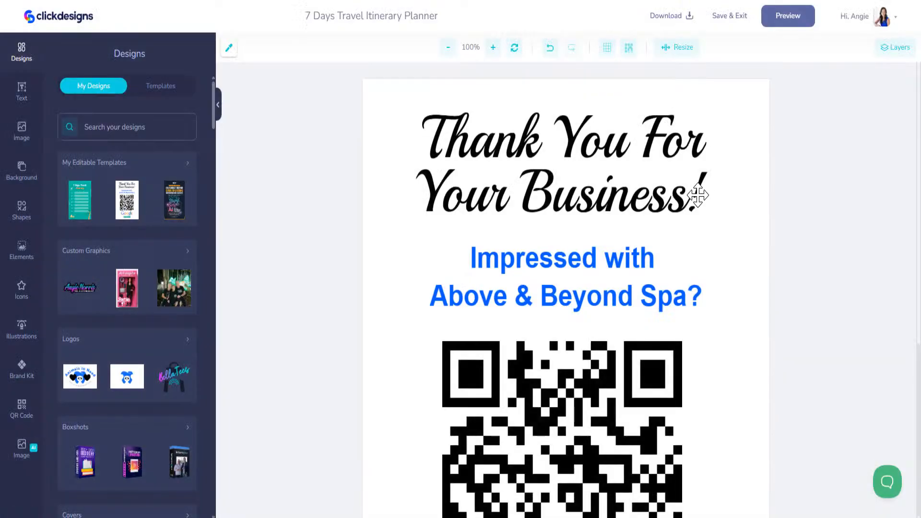
{"action": "left_click", "coordinate": [778, 22]}
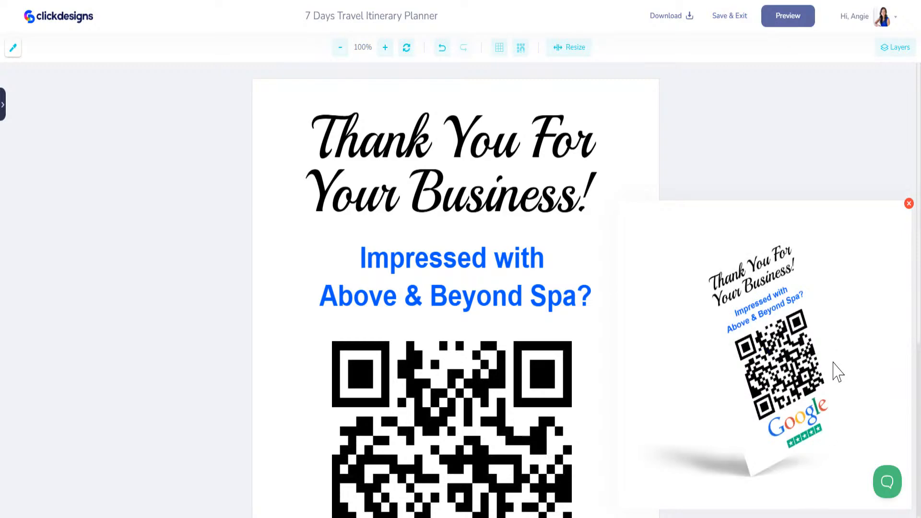
{"action": "left_click", "coordinate": [741, 26]}
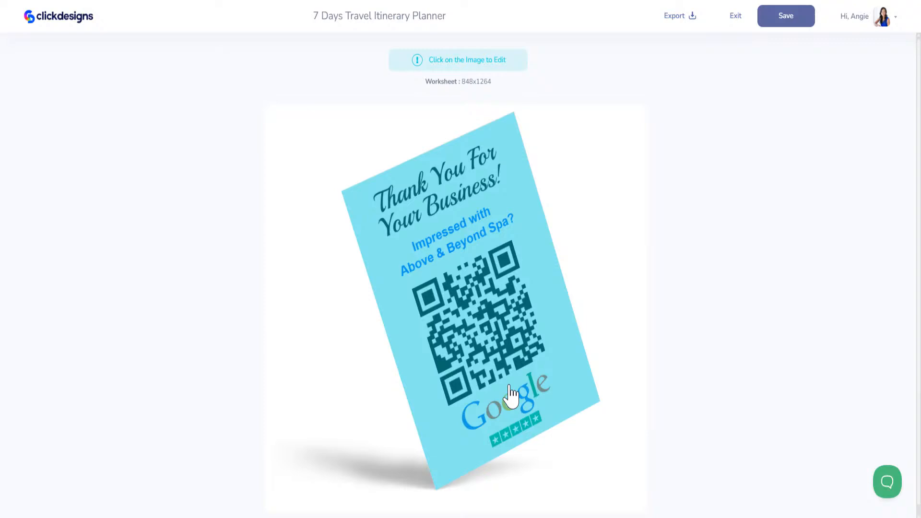
{"action": "left_click", "coordinate": [468, 205]}
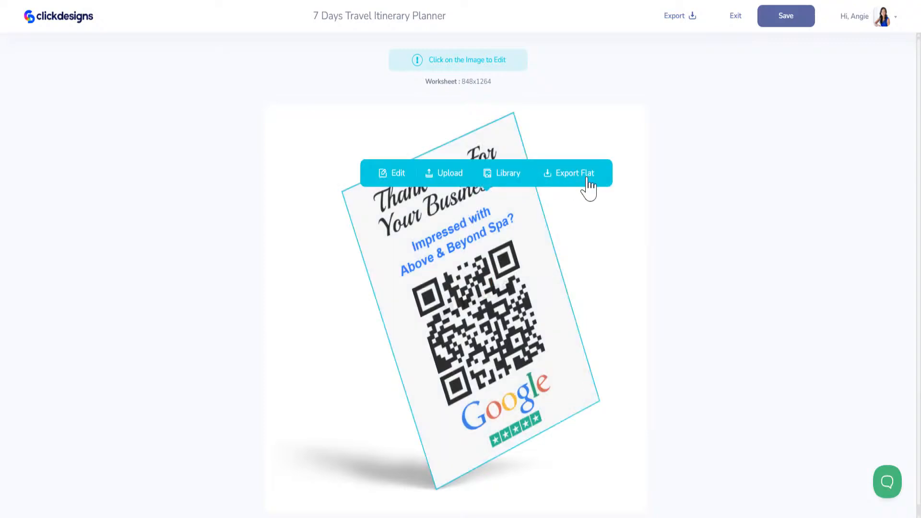
Step: Export the flat mockup as an original-size PNG at 300 DPI, allowing the multiple downloads
{"action": "left_click", "coordinate": [567, 184]}
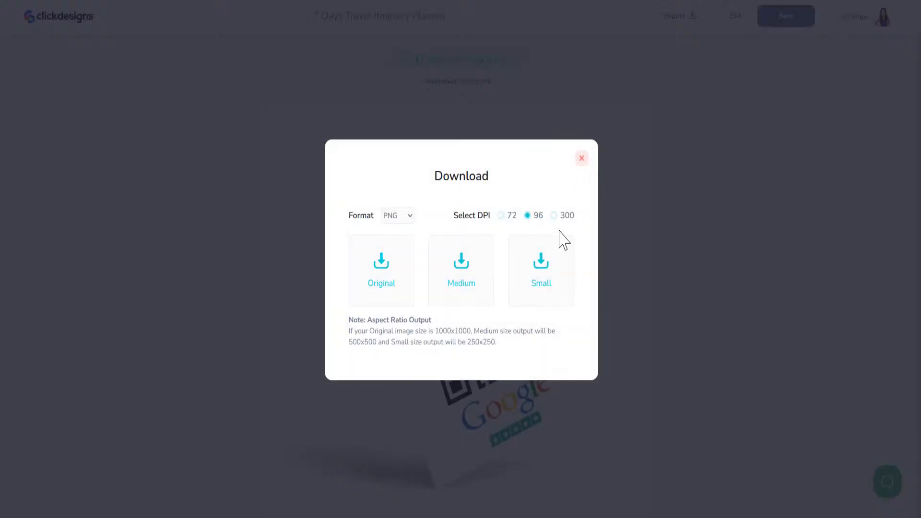
{"action": "left_click", "coordinate": [555, 216]}
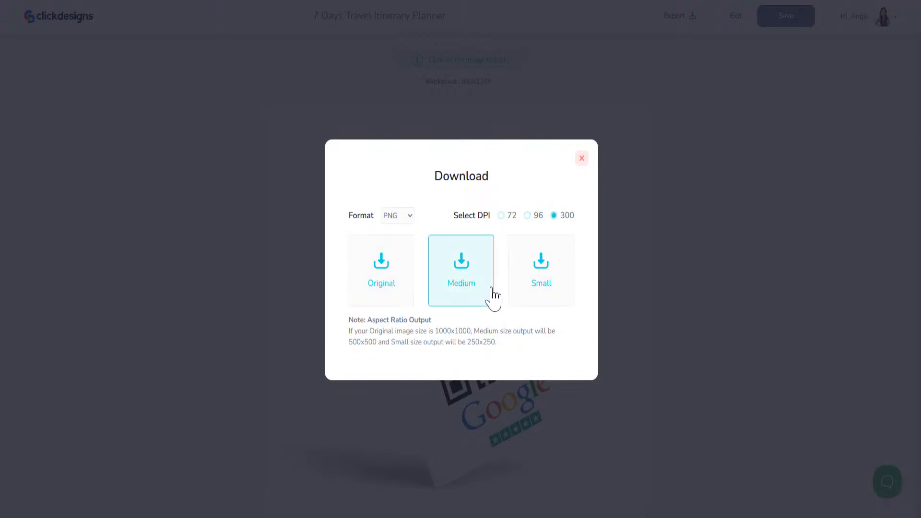
{"action": "left_click", "coordinate": [394, 278]}
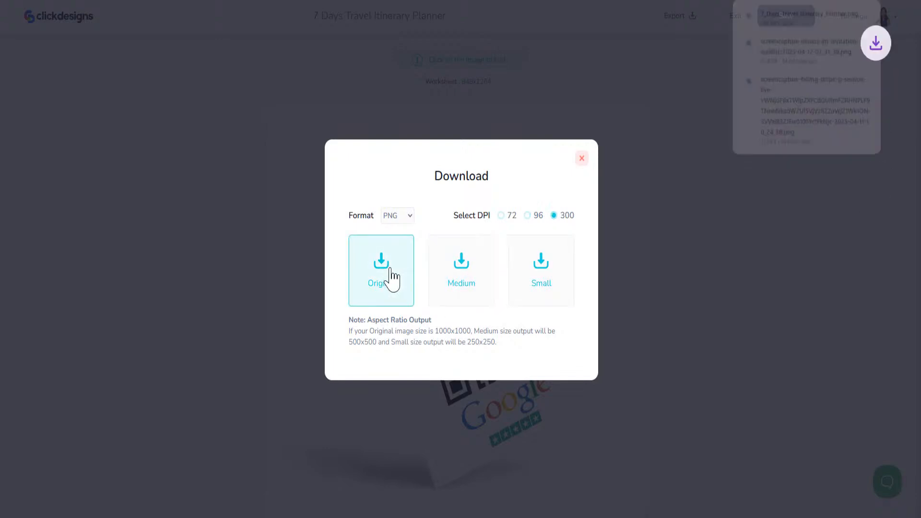
{"action": "left_click", "coordinate": [581, 158]}
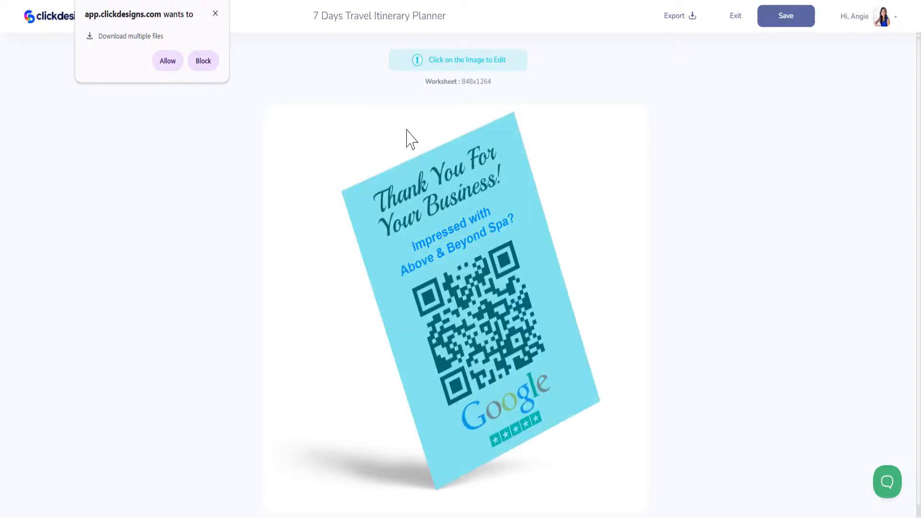
{"action": "left_click", "coordinate": [216, 14]}
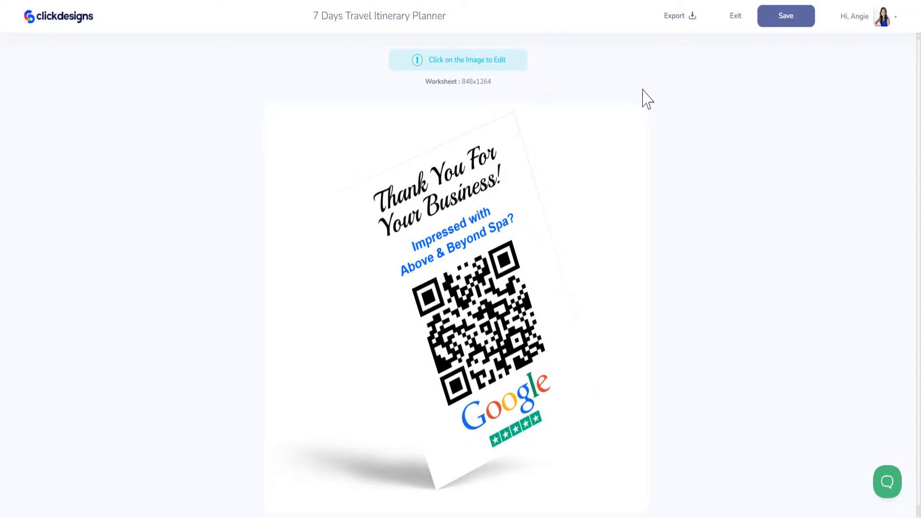
Step: Exit the mockup editor and step the Fiverr gig gallery back, then forward to the burger post image
{"action": "left_click", "coordinate": [735, 16]}
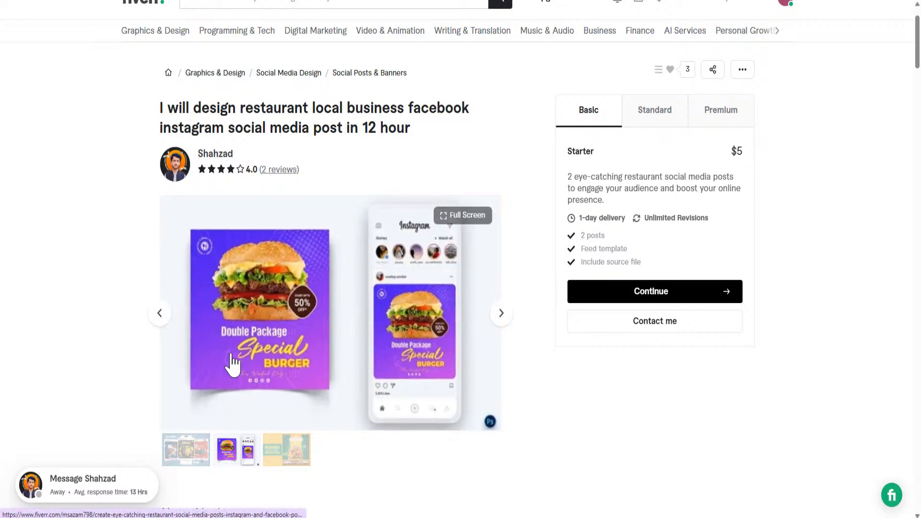
{"action": "left_click", "coordinate": [160, 316]}
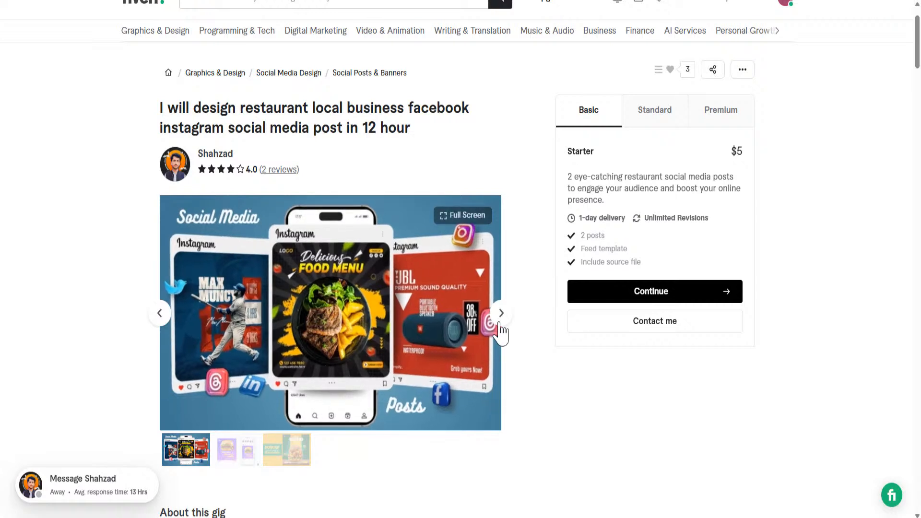
{"action": "left_click", "coordinate": [501, 313]}
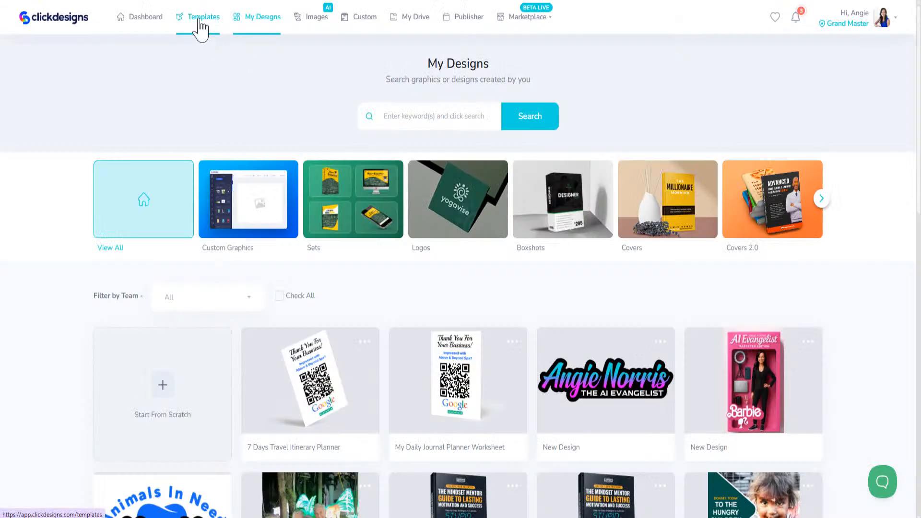
Step: Search the template library for 'burger' and scroll through the results
{"action": "left_click", "coordinate": [201, 24]}
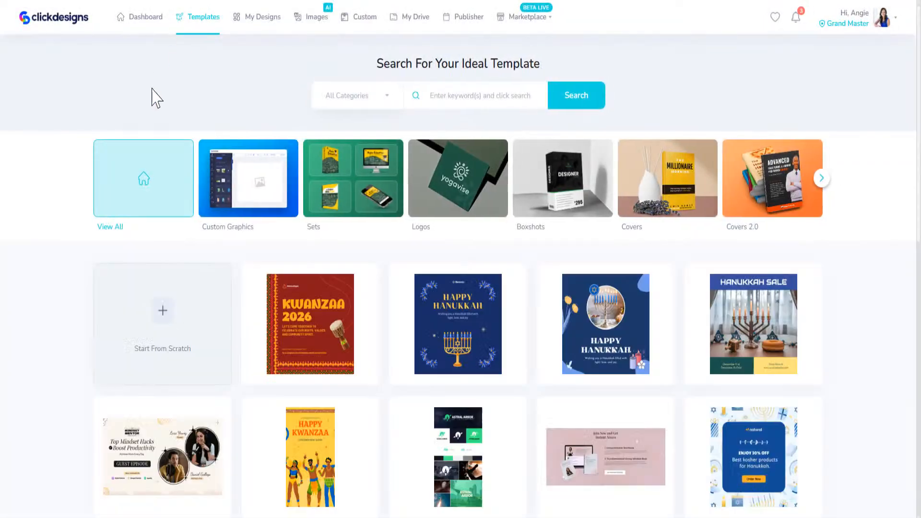
{"action": "left_click", "coordinate": [501, 95]}
{"action": "type", "text": "burger"}
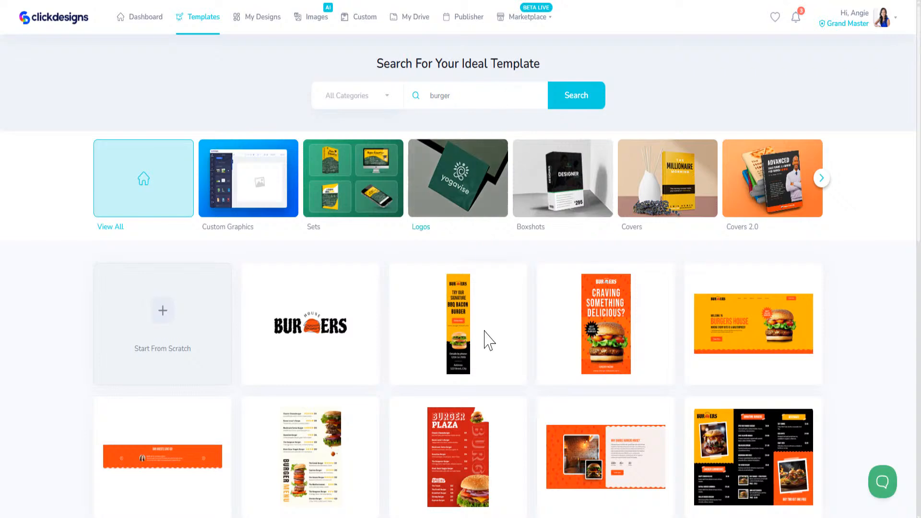
{"action": "scroll", "coordinate": [542, 346], "scroll_direction": "down", "scroll_amount": 5}
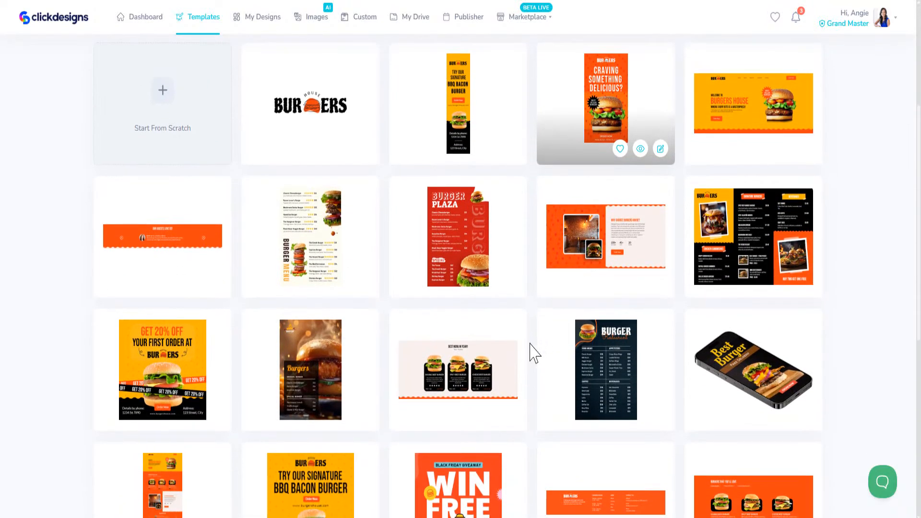
{"action": "scroll", "coordinate": [497, 396], "scroll_direction": "down", "scroll_amount": 3}
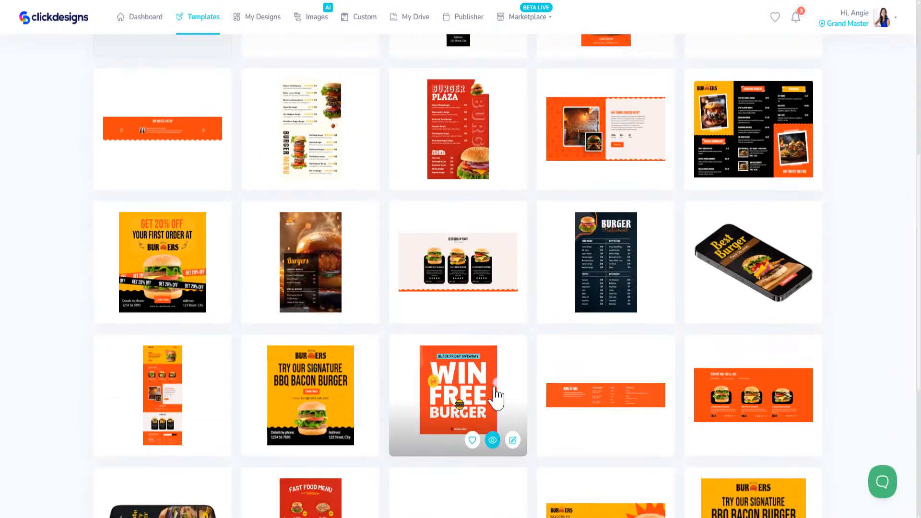
{"action": "scroll", "coordinate": [494, 397], "scroll_direction": "up", "scroll_amount": 6}
{"action": "scroll", "coordinate": [504, 379], "scroll_direction": "down", "scroll_amount": 11}
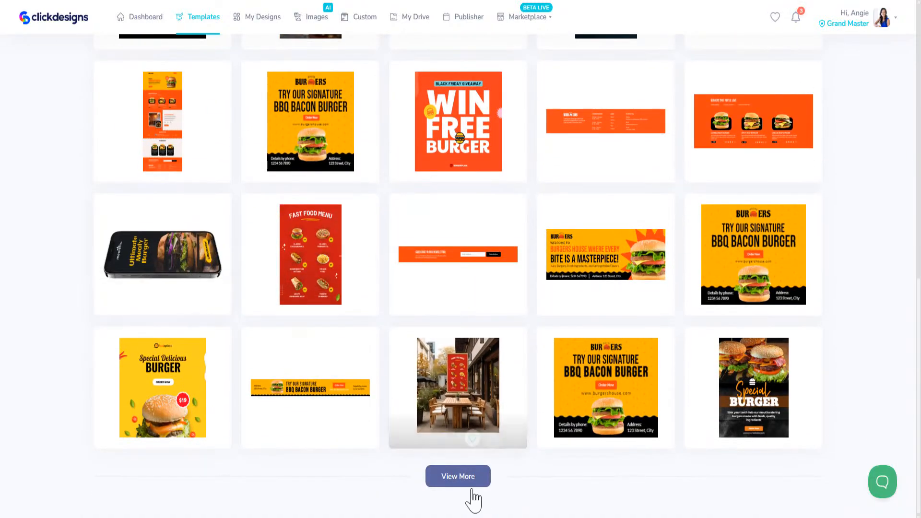
Step: Load more burger templates with View More and browse the extra designs
{"action": "left_click", "coordinate": [456, 483]}
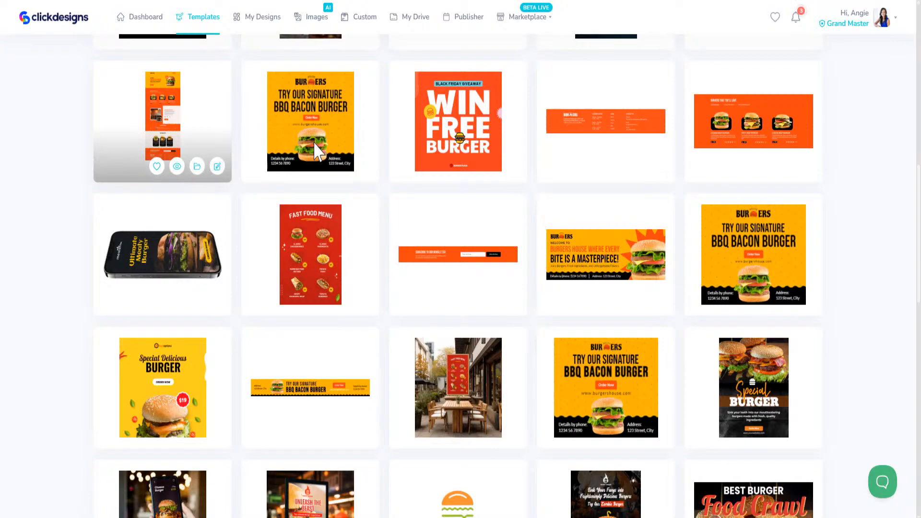
{"action": "scroll", "coordinate": [552, 389], "scroll_direction": "down", "scroll_amount": 6}
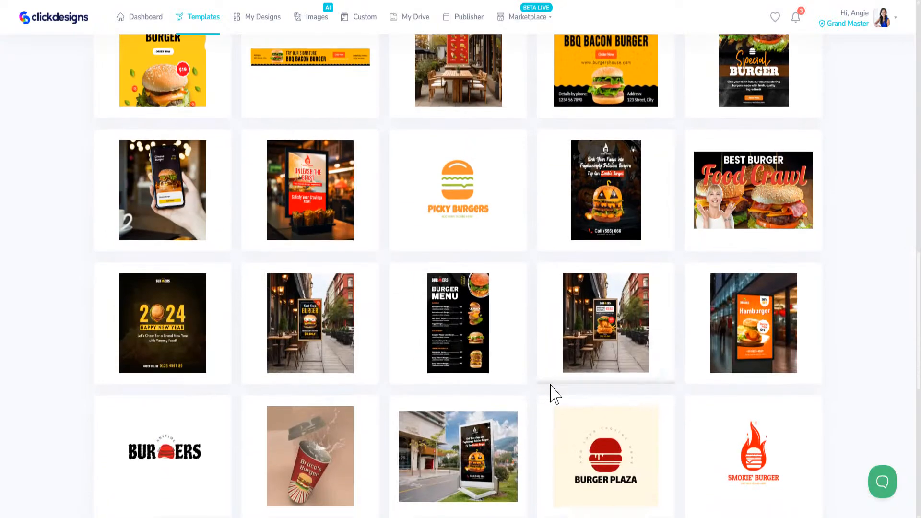
{"action": "scroll", "coordinate": [555, 394], "scroll_direction": "down", "scroll_amount": 6}
{"action": "scroll", "coordinate": [552, 396], "scroll_direction": "down", "scroll_amount": 4}
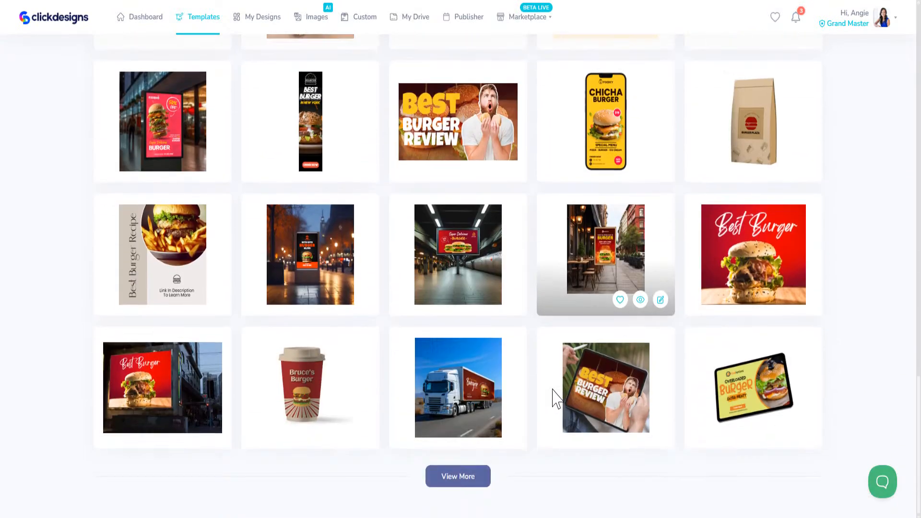
{"action": "mouse_move", "coordinate": [592, 107]}
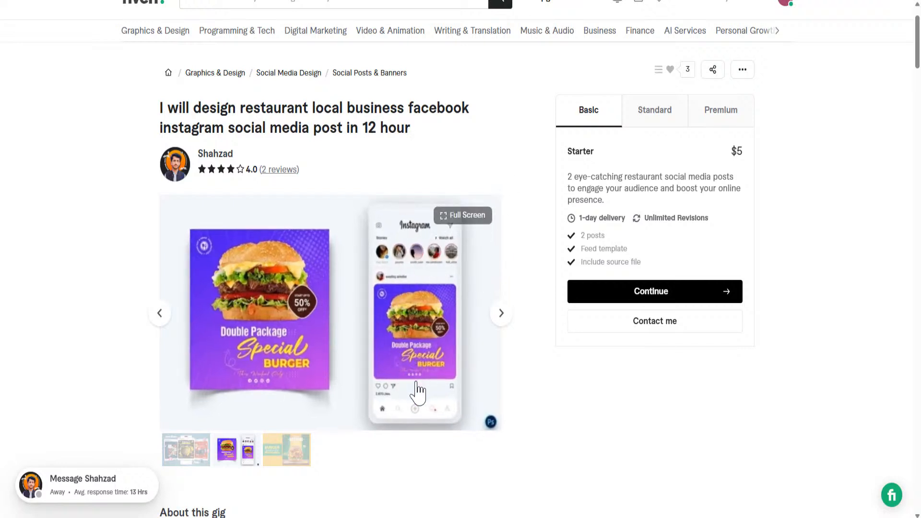
{"action": "left_click", "coordinate": [499, 314]}
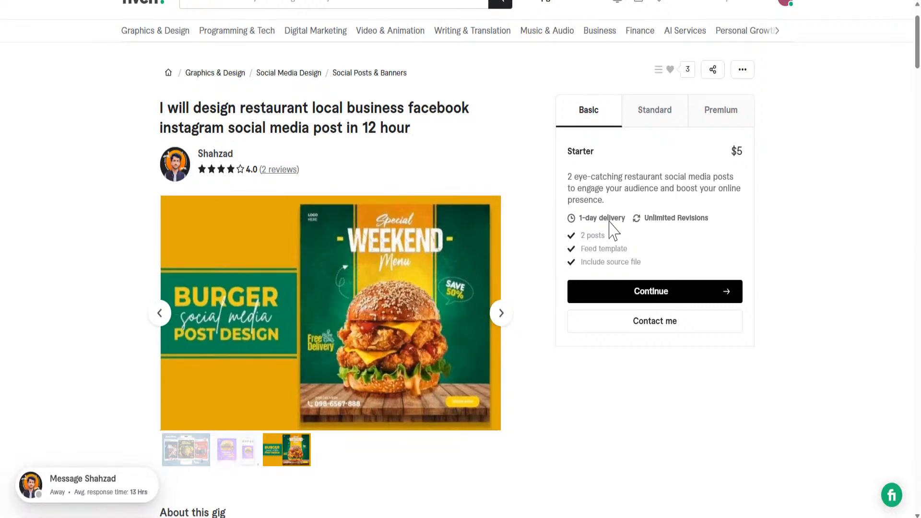
{"action": "left_click", "coordinate": [162, 315]}
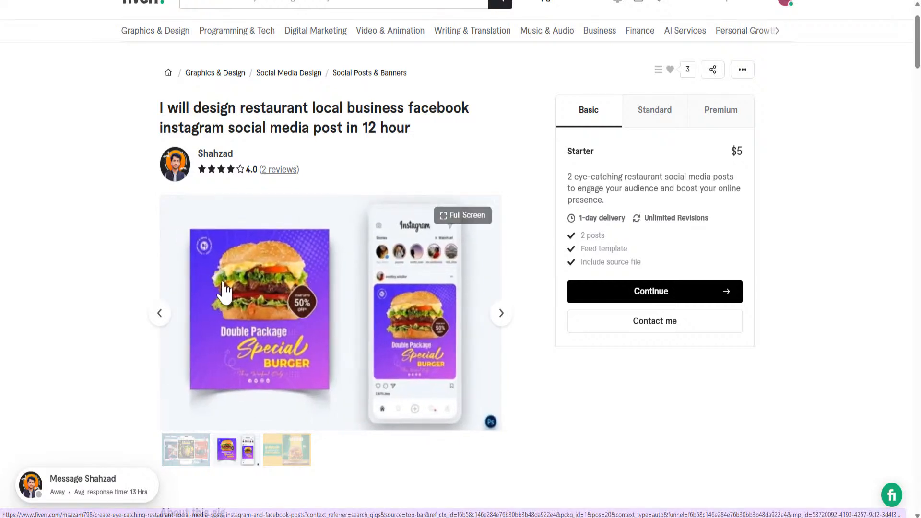
{"action": "left_click", "coordinate": [162, 321]}
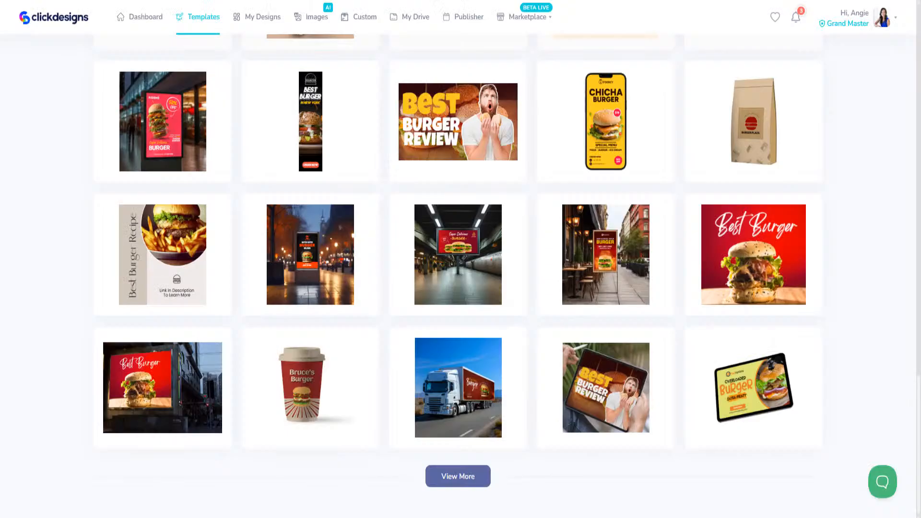
Step: Open the GET 20% OFF burger template for editing, then view Fiverr's Weekend burger reference design
{"action": "mouse_move", "coordinate": [353, 291]}
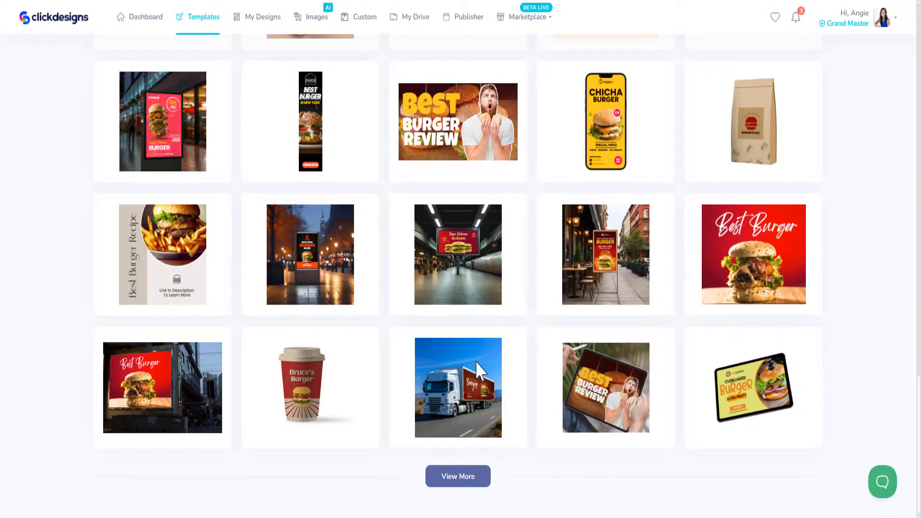
{"action": "scroll", "coordinate": [485, 336], "scroll_direction": "up", "scroll_amount": 10}
{"action": "scroll", "coordinate": [489, 329], "scroll_direction": "up", "scroll_amount": 8}
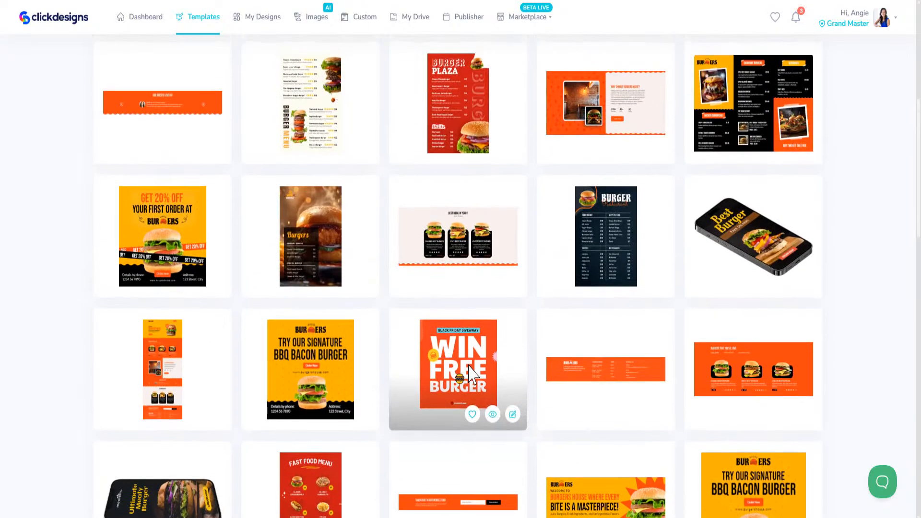
{"action": "mouse_move", "coordinate": [202, 259]}
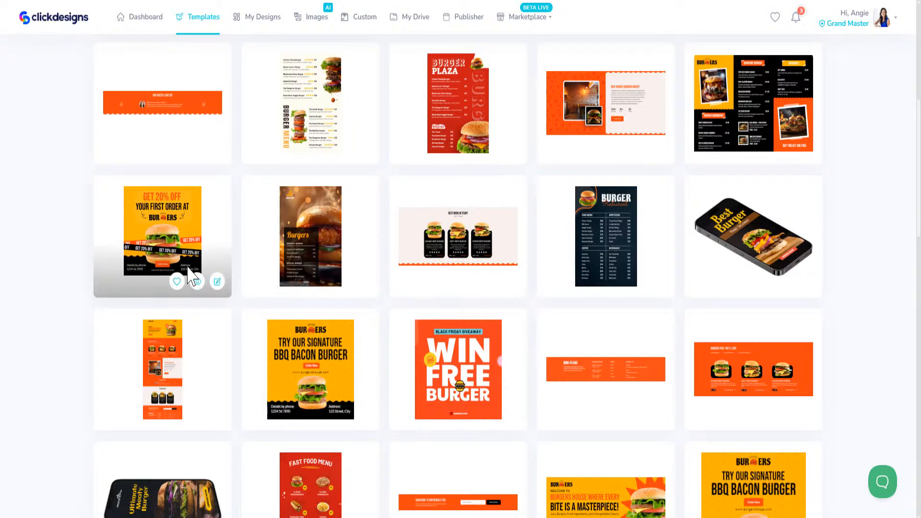
{"action": "left_click", "coordinate": [217, 281]}
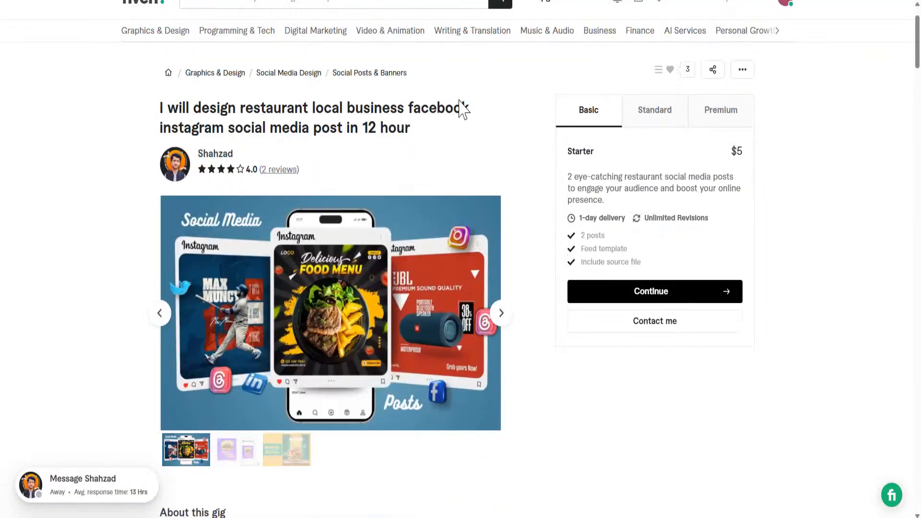
{"action": "left_click", "coordinate": [501, 314]}
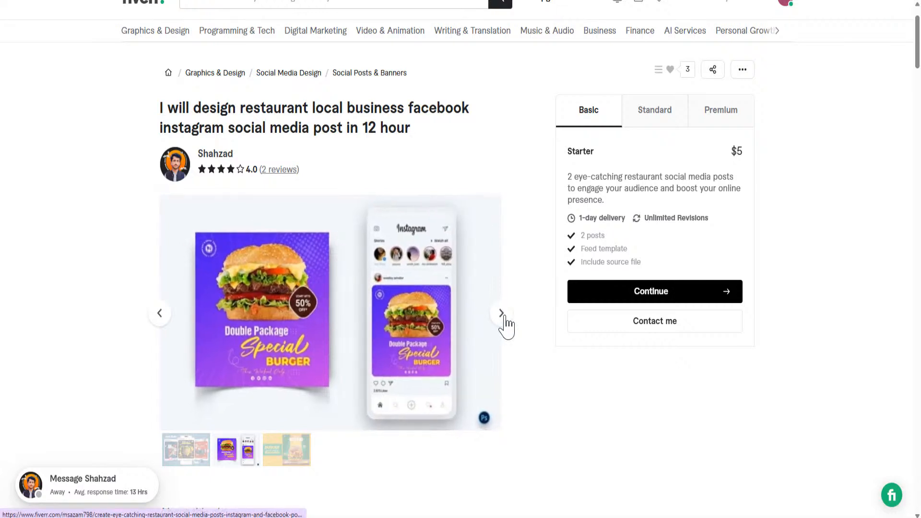
{"action": "left_click", "coordinate": [501, 314]}
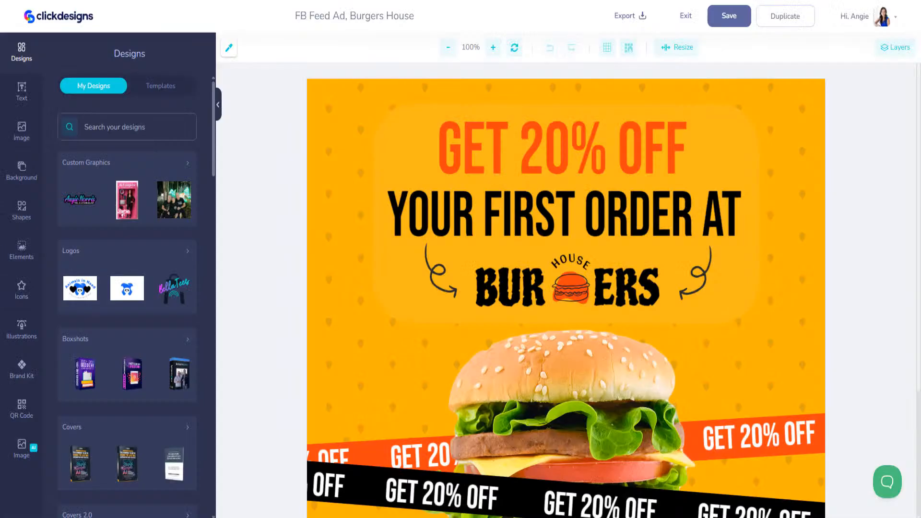
Step: Zoom the canvas to 50% and drag the burger photo up over the YOUR FIRST ORDER AT headline
{"action": "double_click", "coordinate": [449, 47]}
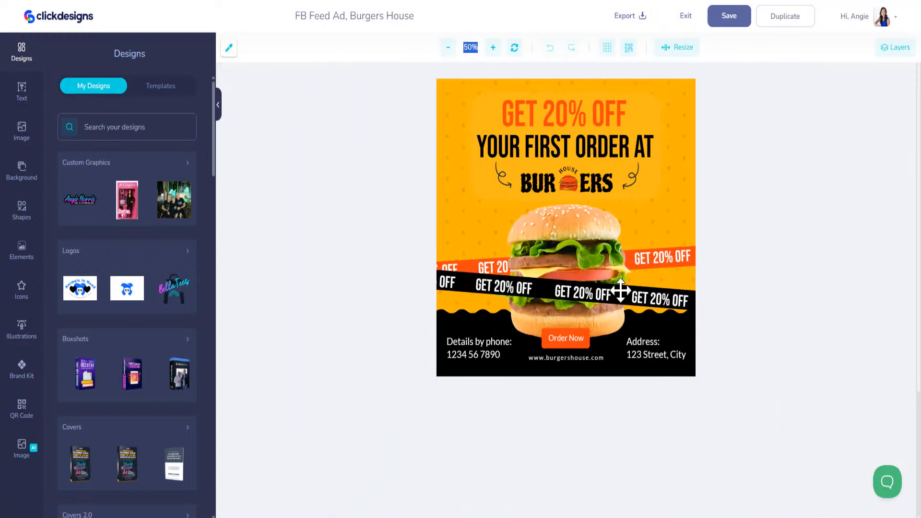
{"action": "left_click_drag", "start_coordinate": [559, 254], "coordinate": [567, 164]}
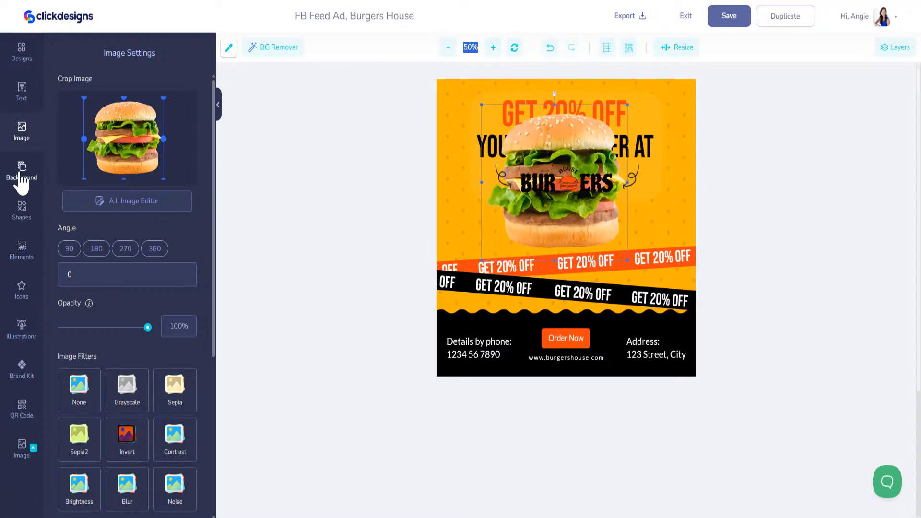
Step: Add a wooden-floor background photo from the image library and nudge it up and left
{"action": "left_click", "coordinate": [22, 132]}
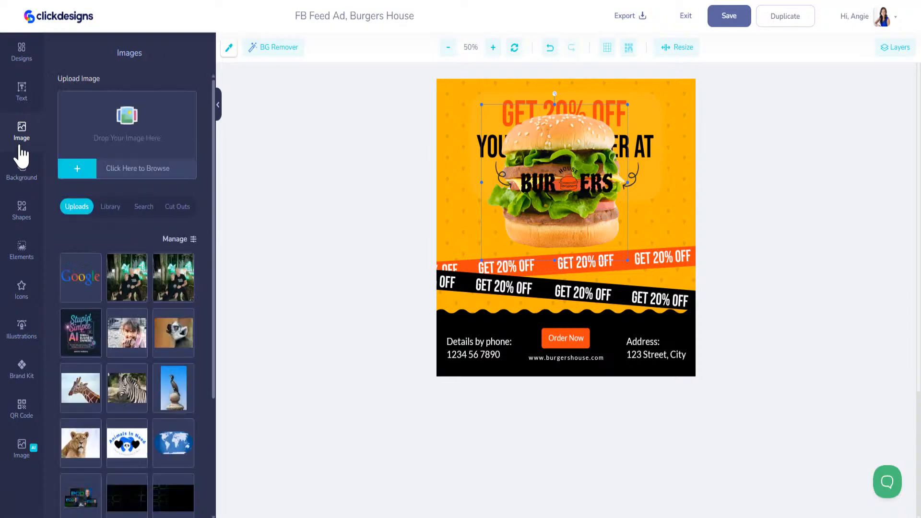
{"action": "left_click", "coordinate": [111, 209]}
{"action": "scroll", "coordinate": [144, 370], "scroll_direction": "down", "scroll_amount": 3}
{"action": "scroll", "coordinate": [144, 371], "scroll_direction": "down", "scroll_amount": 5}
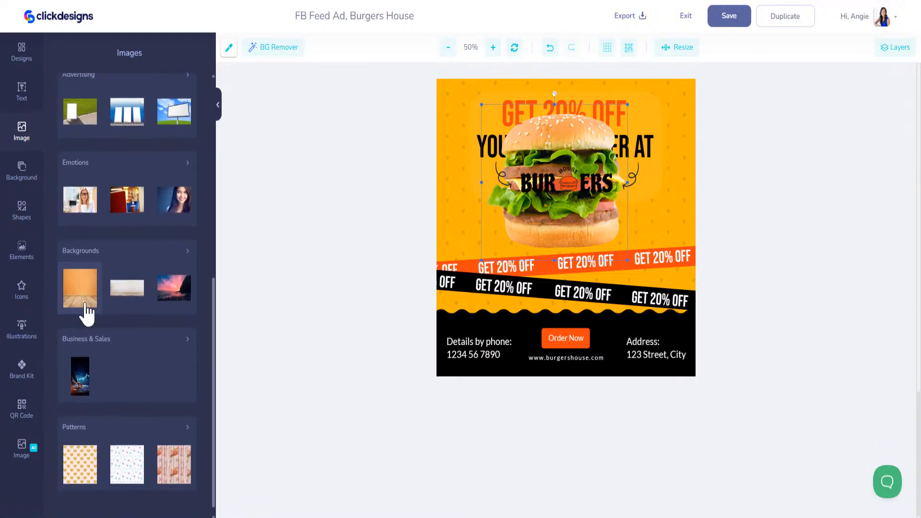
{"action": "left_click", "coordinate": [80, 307]}
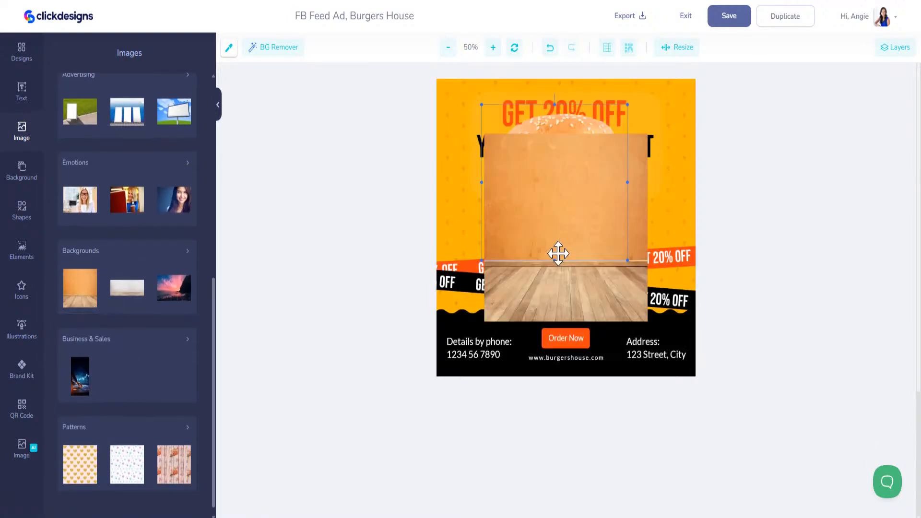
{"action": "left_click_drag", "start_coordinate": [559, 256], "coordinate": [530, 249]}
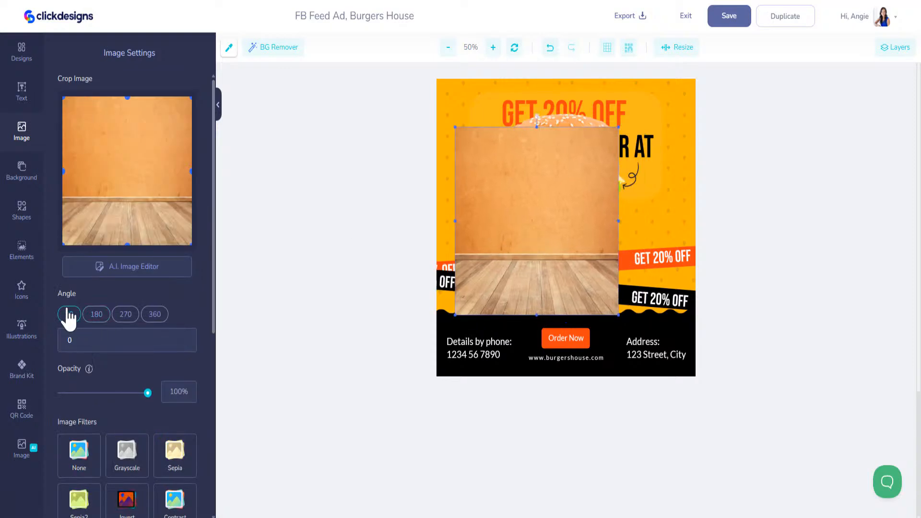
Step: Swap that photo for the brick wall with wooden floor image from the Backgrounds category
{"action": "left_click", "coordinate": [22, 134]}
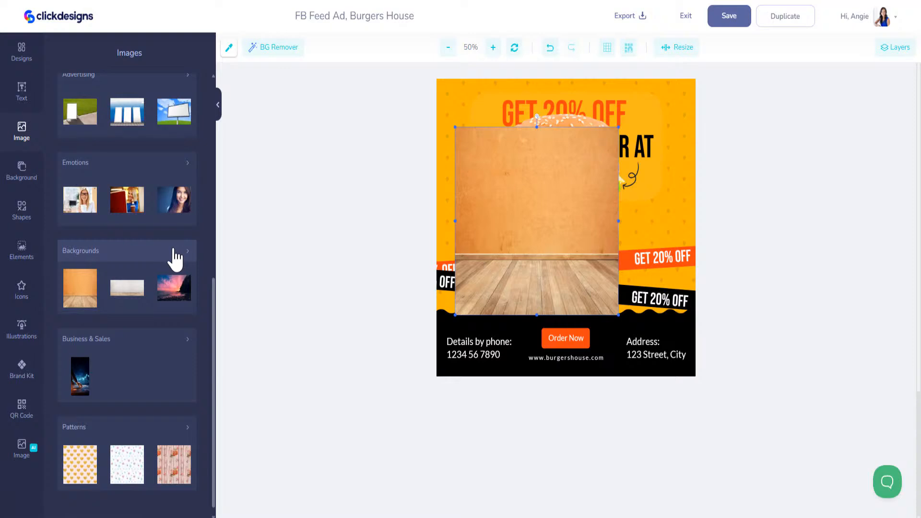
{"action": "scroll", "coordinate": [128, 200], "scroll_direction": "up", "scroll_amount": 10}
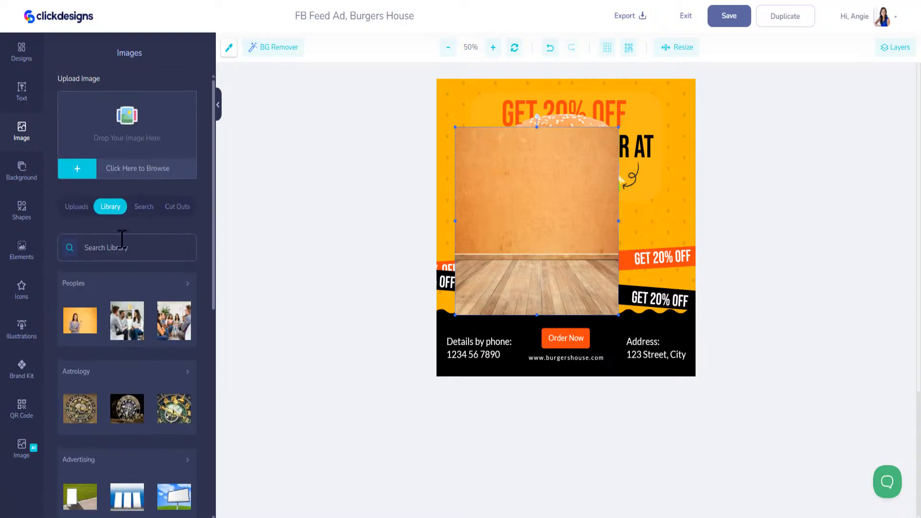
{"action": "type", "text": "table"}
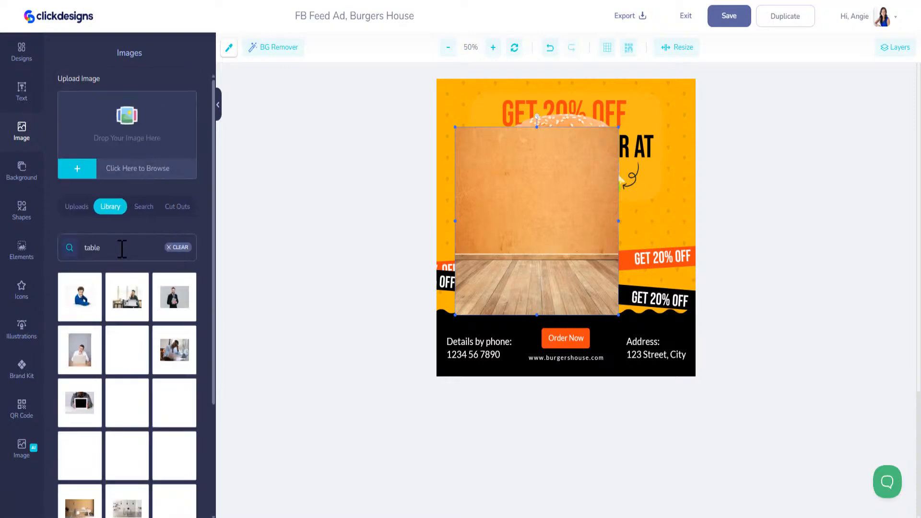
{"action": "scroll", "coordinate": [178, 317], "scroll_direction": "down", "scroll_amount": 3}
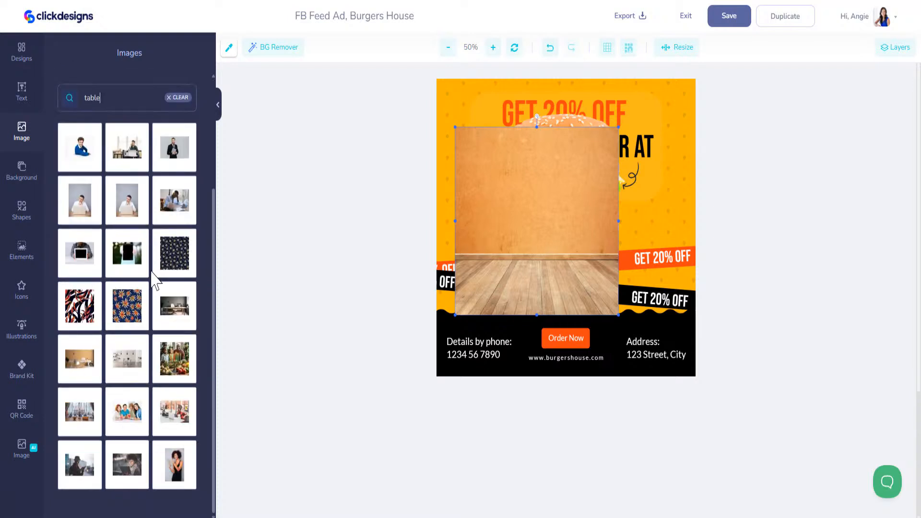
{"action": "scroll", "coordinate": [149, 250], "scroll_direction": "up", "scroll_amount": 3}
{"action": "left_click", "coordinate": [180, 248]}
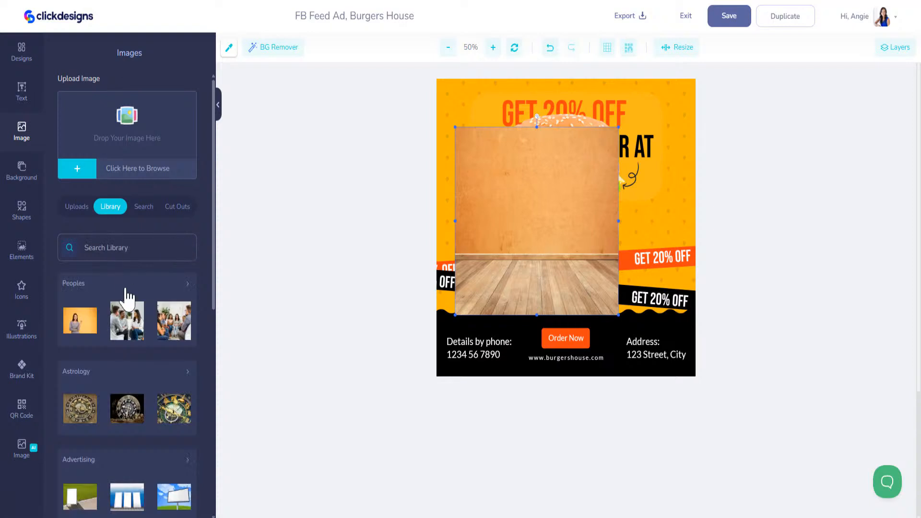
{"action": "scroll", "coordinate": [144, 384], "scroll_direction": "down", "scroll_amount": 8}
{"action": "left_click", "coordinate": [180, 247]}
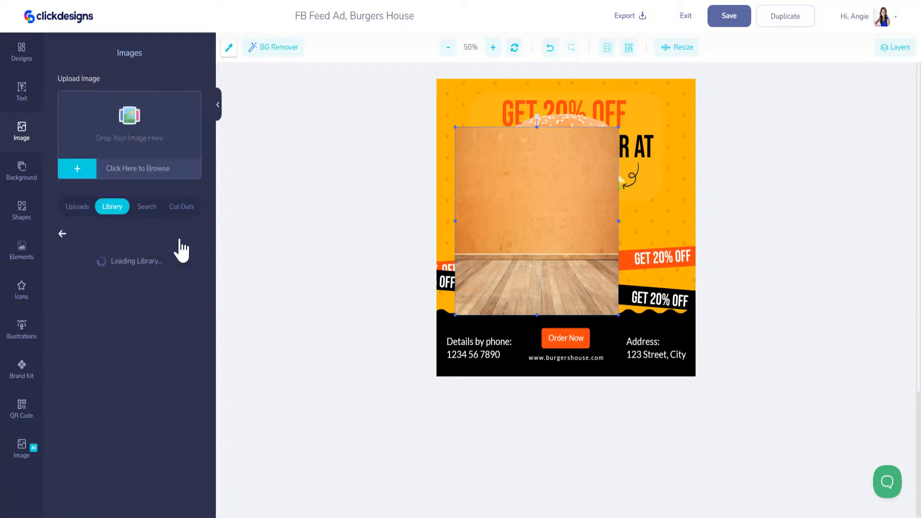
{"action": "scroll", "coordinate": [136, 351], "scroll_direction": "down", "scroll_amount": 6}
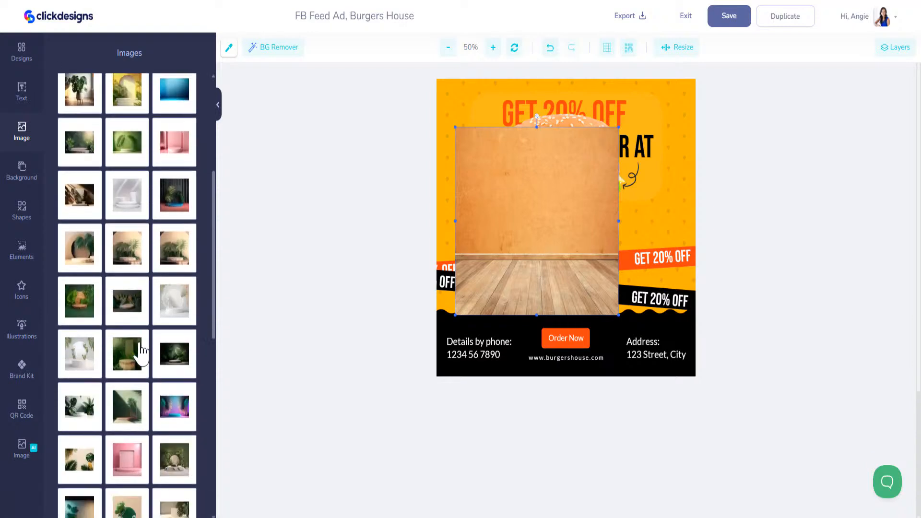
{"action": "scroll", "coordinate": [135, 354], "scroll_direction": "down", "scroll_amount": 4}
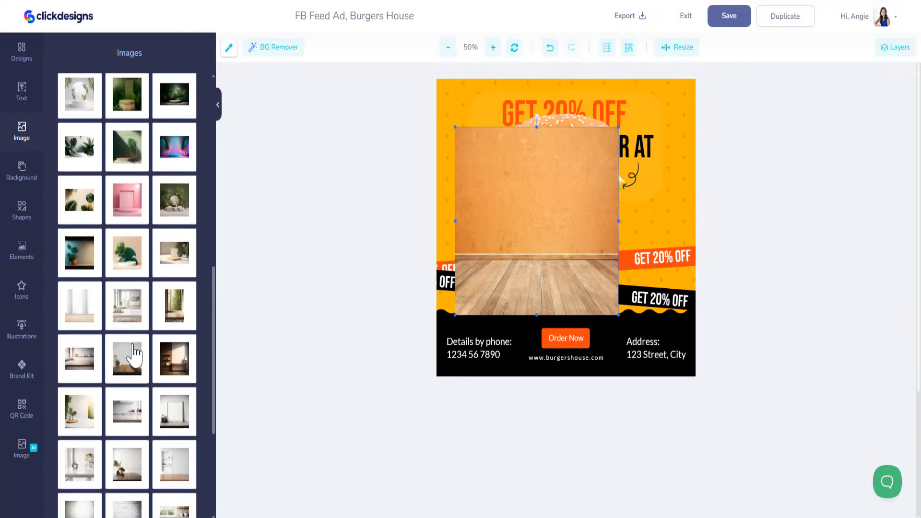
{"action": "scroll", "coordinate": [135, 354], "scroll_direction": "down", "scroll_amount": 4}
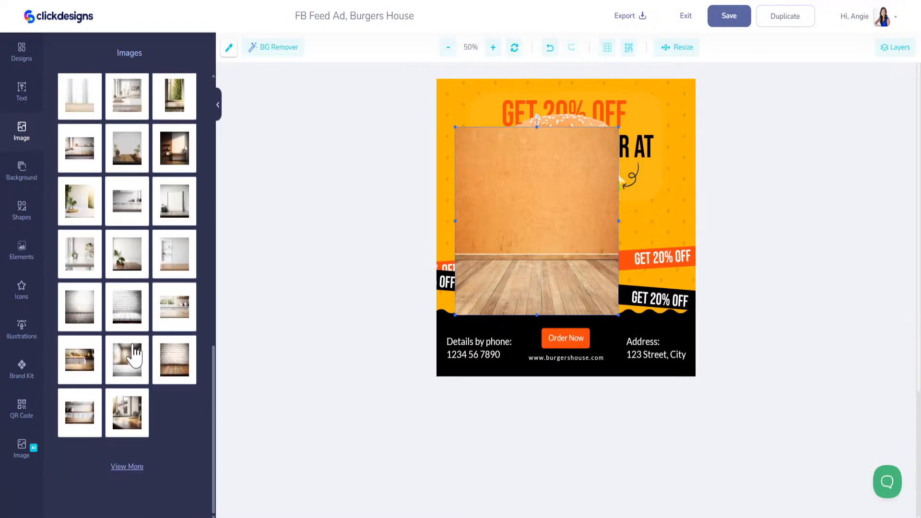
{"action": "left_click", "coordinate": [177, 376]}
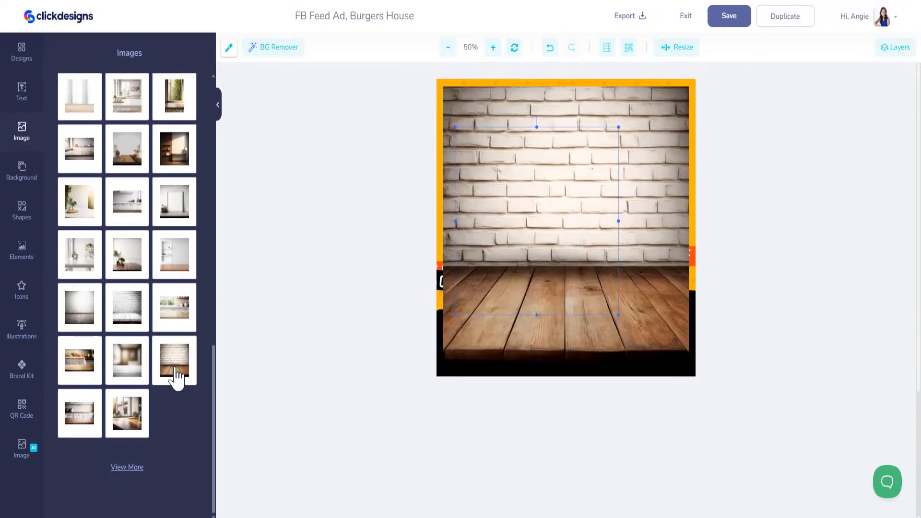
Step: Crop the brick-wall photo down to just its wooden floor
{"action": "left_click", "coordinate": [626, 218]}
{"action": "mouse_move", "coordinate": [627, 218]}
{"action": "left_mouse_down"}
{"action": "mouse_move", "coordinate": [603, 199]}
{"action": "mouse_move", "coordinate": [664, 199]}
{"action": "mouse_move", "coordinate": [627, 204]}
{"action": "left_mouse_up"}
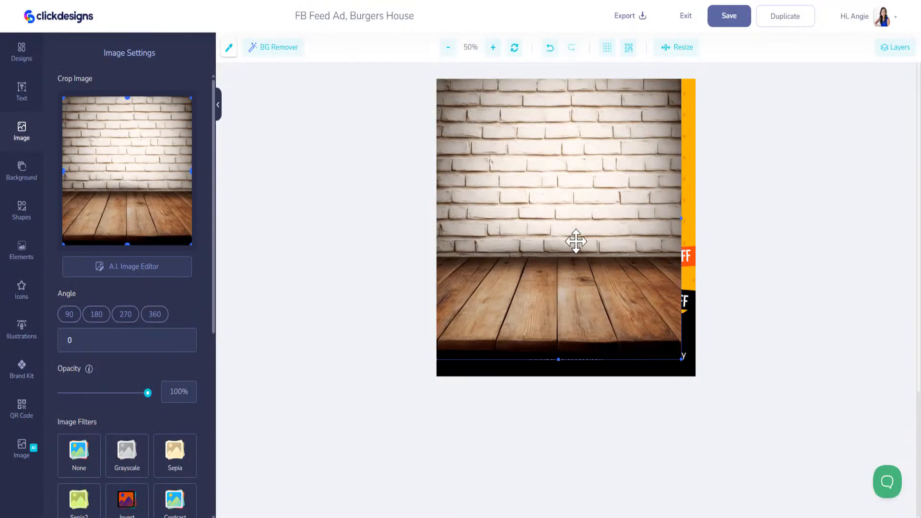
{"action": "left_click_drag", "start_coordinate": [575, 240], "coordinate": [594, 255]}
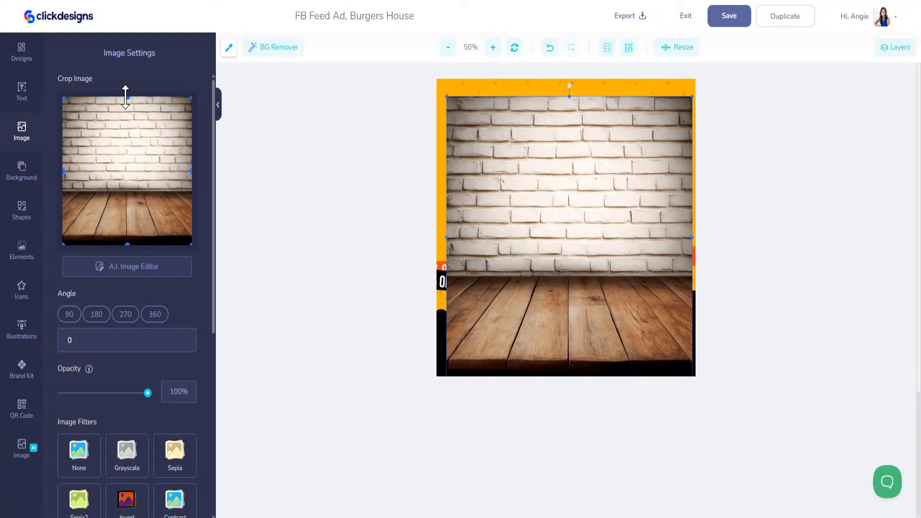
{"action": "left_click_drag", "start_coordinate": [126, 98], "coordinate": [125, 192]}
Step: Enlarge the wooden floor image and lay it across the bottom of the ad
{"action": "left_click", "coordinate": [466, 301]}
{"action": "left_click_drag", "start_coordinate": [502, 246], "coordinate": [486, 346]}
{"action": "left_click", "coordinate": [674, 287]}
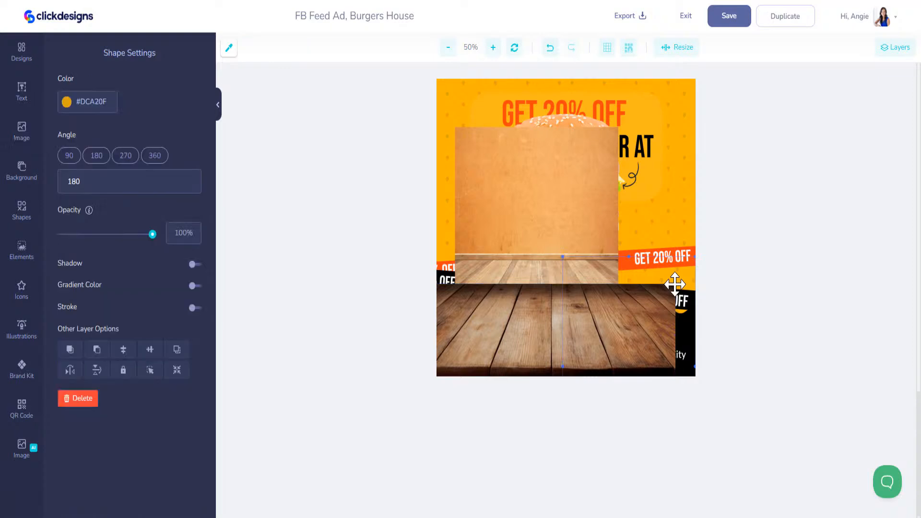
{"action": "left_click", "coordinate": [549, 300]}
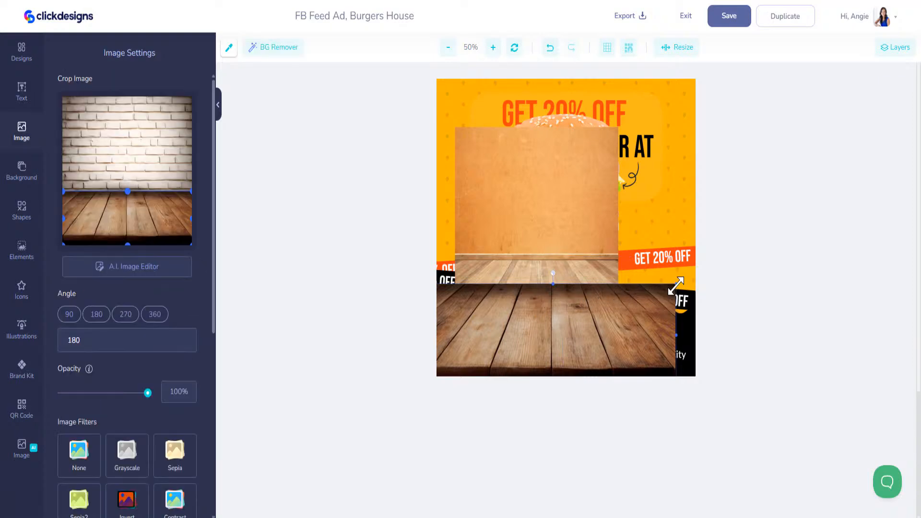
{"action": "left_click_drag", "start_coordinate": [681, 282], "coordinate": [721, 269]}
{"action": "mouse_move", "coordinate": [631, 305]}
{"action": "left_mouse_down"}
{"action": "mouse_move", "coordinate": [629, 315]}
{"action": "mouse_move", "coordinate": [617, 306]}
{"action": "left_mouse_up"}
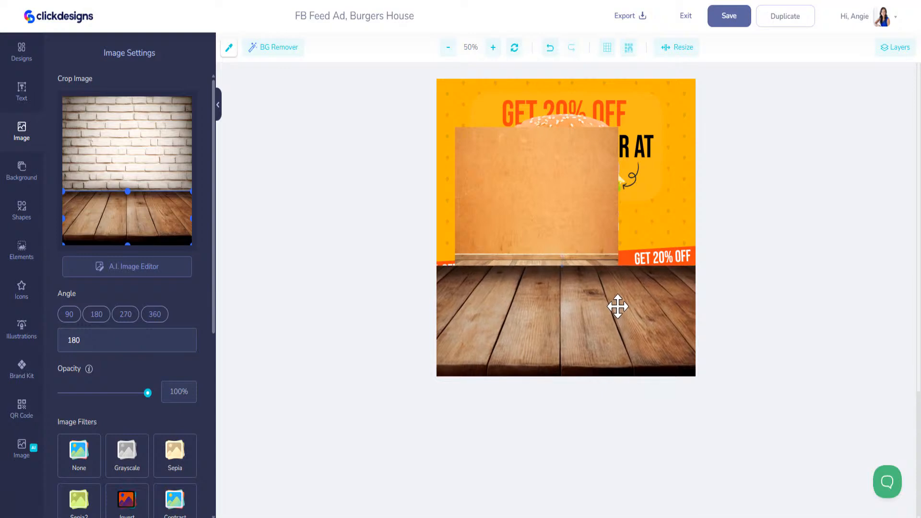
Step: Delete the orange wall image from the design
{"action": "left_click", "coordinate": [580, 200]}
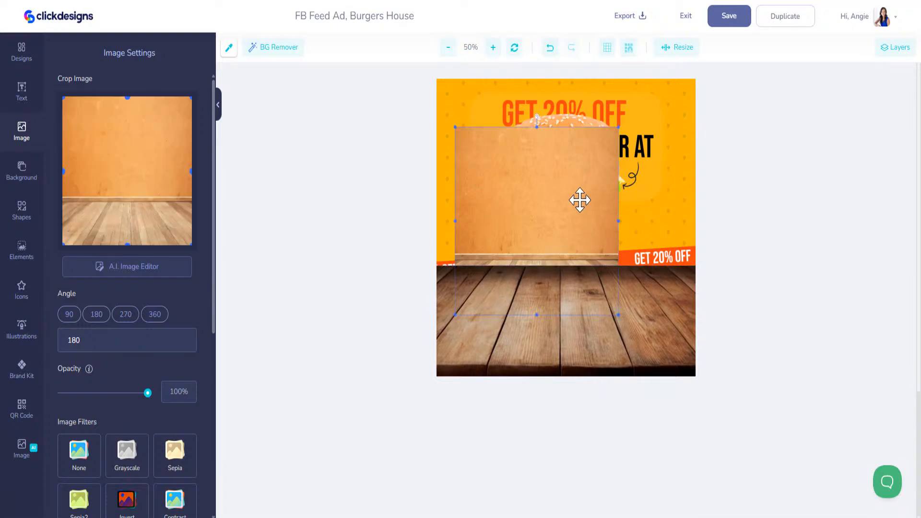
{"action": "key", "text": "Delete"}
{"action": "left_click", "coordinate": [596, 128]}
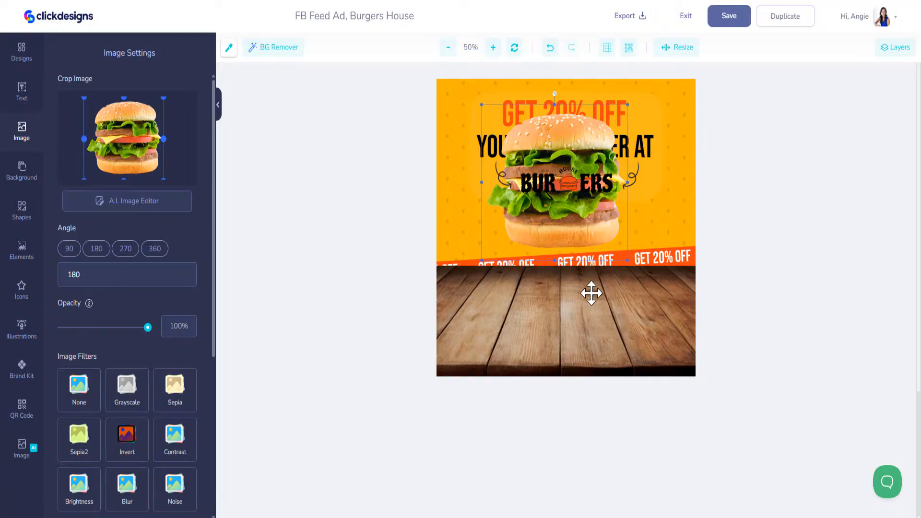
Step: Move the burger image layer to the top of the stack and rename it Burger
{"action": "left_click", "coordinate": [592, 293]}
{"action": "left_click", "coordinate": [574, 124]}
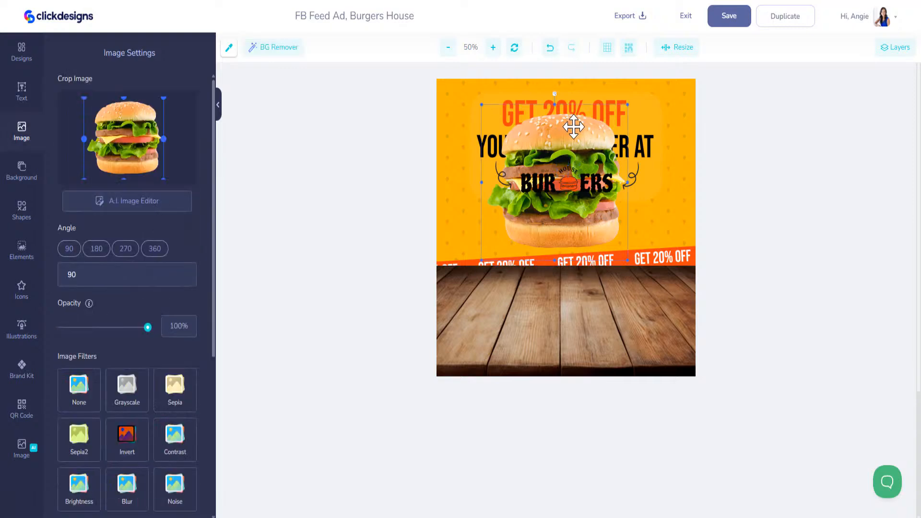
{"action": "left_click", "coordinate": [895, 47]}
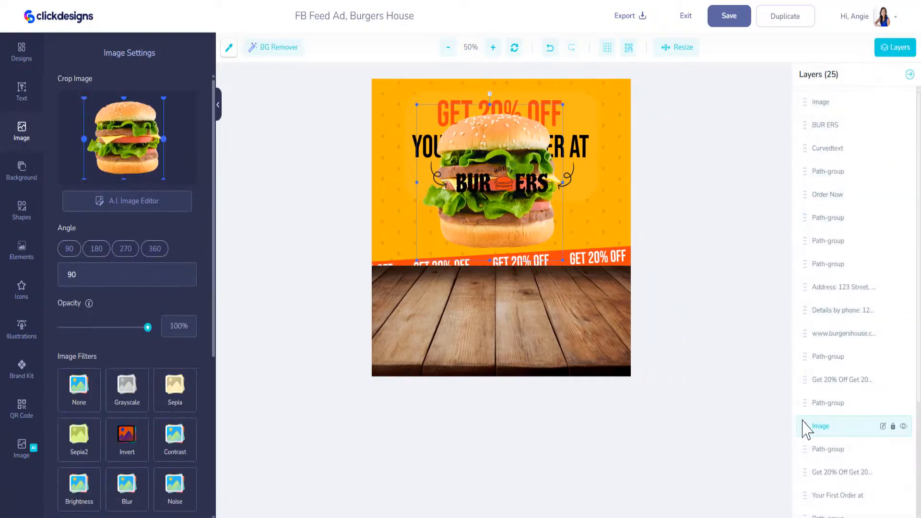
{"action": "left_click_drag", "start_coordinate": [802, 426], "coordinate": [876, 110]}
{"action": "left_click", "coordinate": [883, 102]}
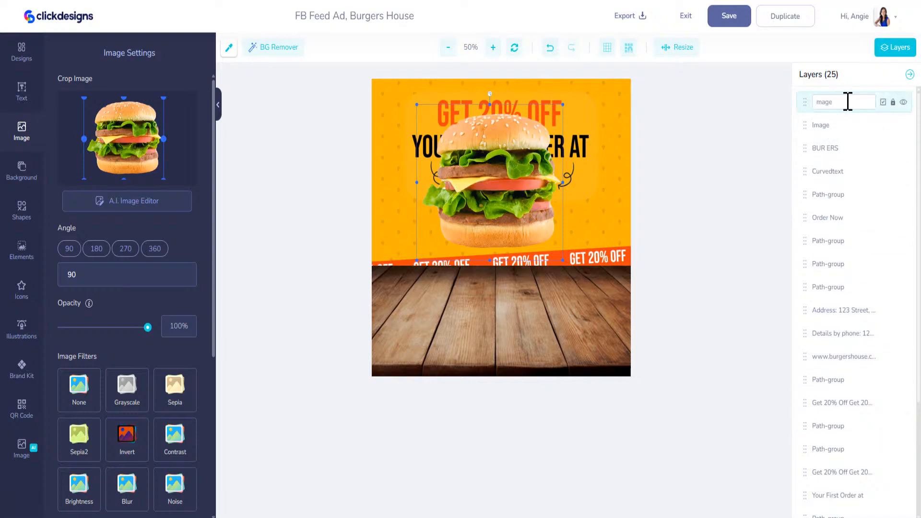
{"action": "key", "text": "Return"}
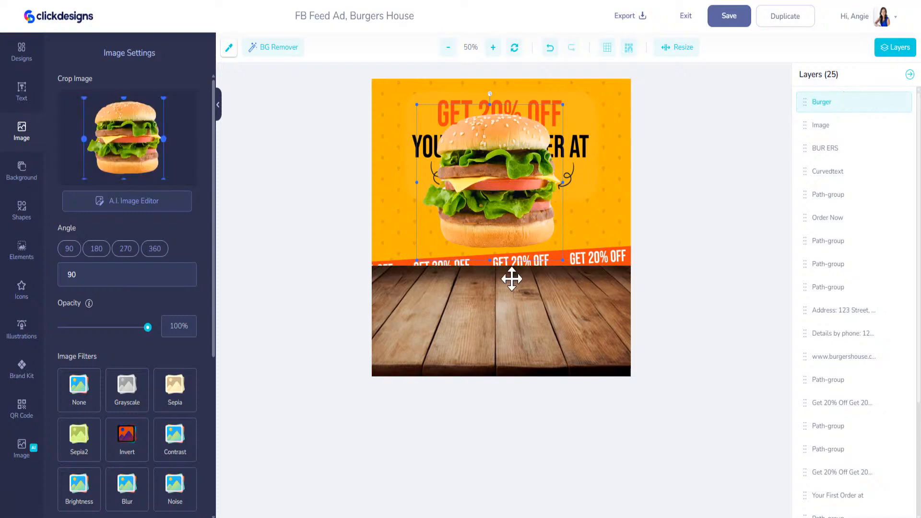
Step: Enlarge the burger and set it down on the wooden table
{"action": "left_click_drag", "start_coordinate": [564, 262], "coordinate": [632, 353]}
{"action": "left_click_drag", "start_coordinate": [578, 272], "coordinate": [540, 287]}
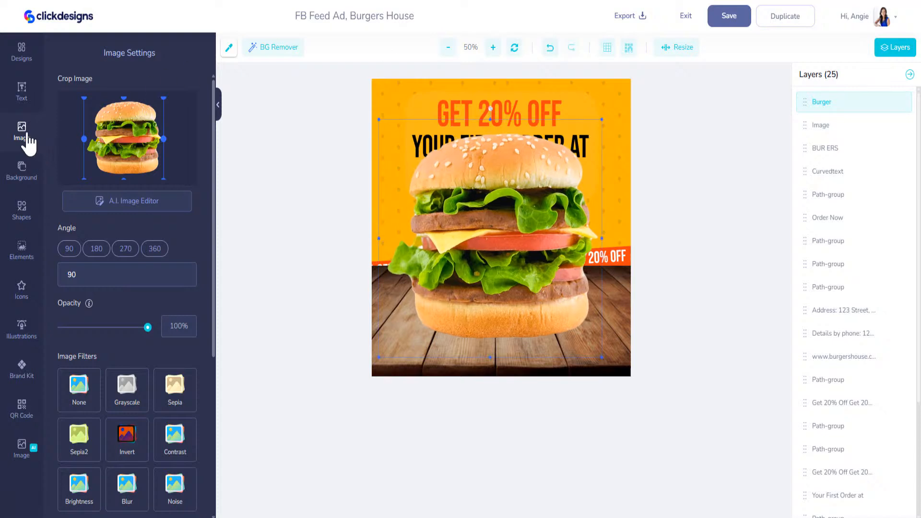
{"action": "left_click", "coordinate": [29, 144]}
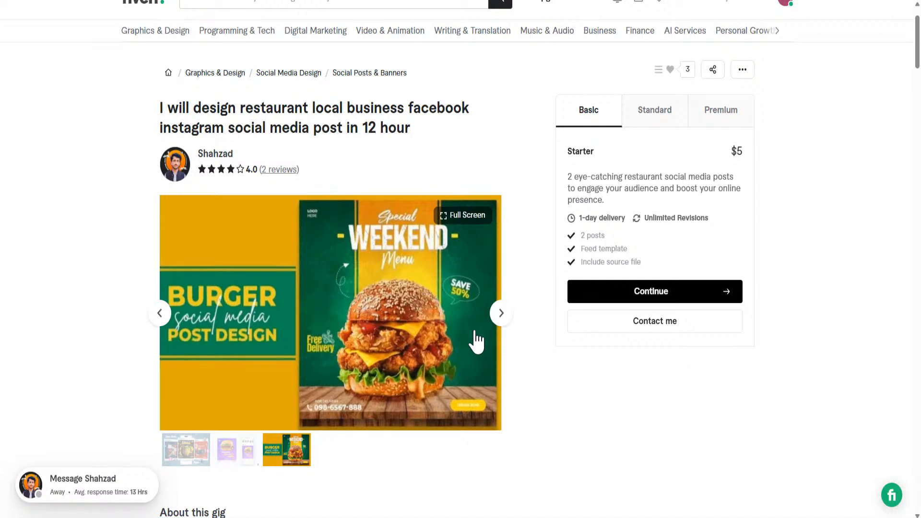
Step: View the gig's Special WEEKEND Menu burger poster full screen
{"action": "left_click", "coordinate": [464, 217]}
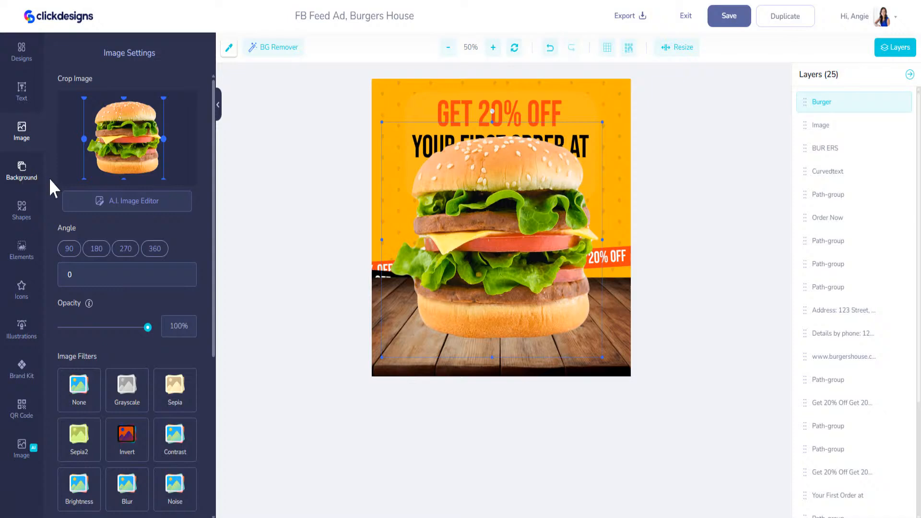
Step: Add a basic rectangle, align it to the top-left corner and stretch it over the whole canvas
{"action": "left_click", "coordinate": [22, 213]}
{"action": "left_click", "coordinate": [82, 427]}
{"action": "left_click_drag", "start_coordinate": [499, 231], "coordinate": [626, 395]}
{"action": "left_click_drag", "start_coordinate": [581, 300], "coordinate": [583, 299]}
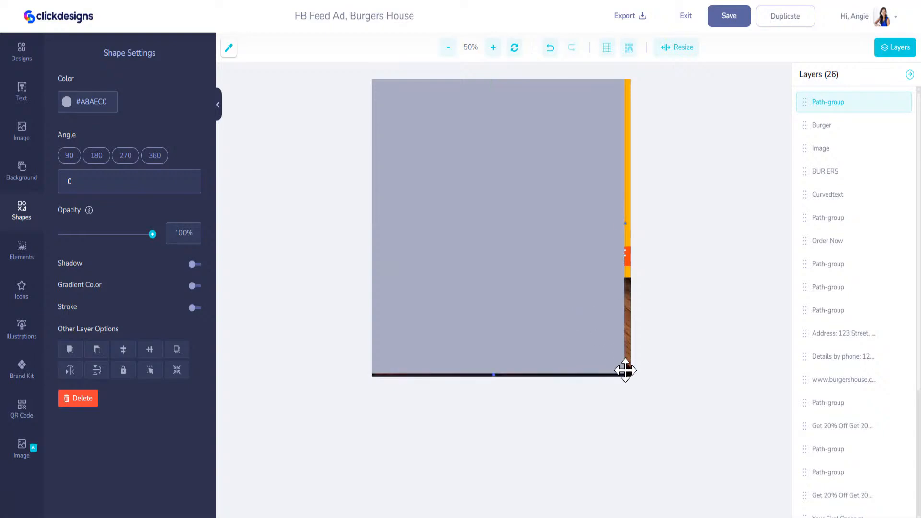
{"action": "left_click_drag", "start_coordinate": [625, 373], "coordinate": [637, 388]}
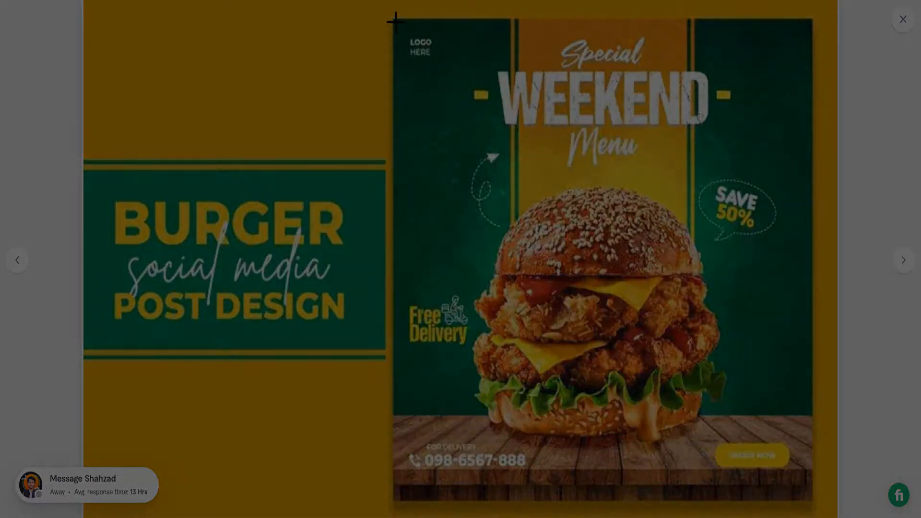
Step: Capture a screenshot region covering the full Special WEEKEND Menu poster
{"action": "left_click_drag", "start_coordinate": [394, 20], "coordinate": [810, 494]}
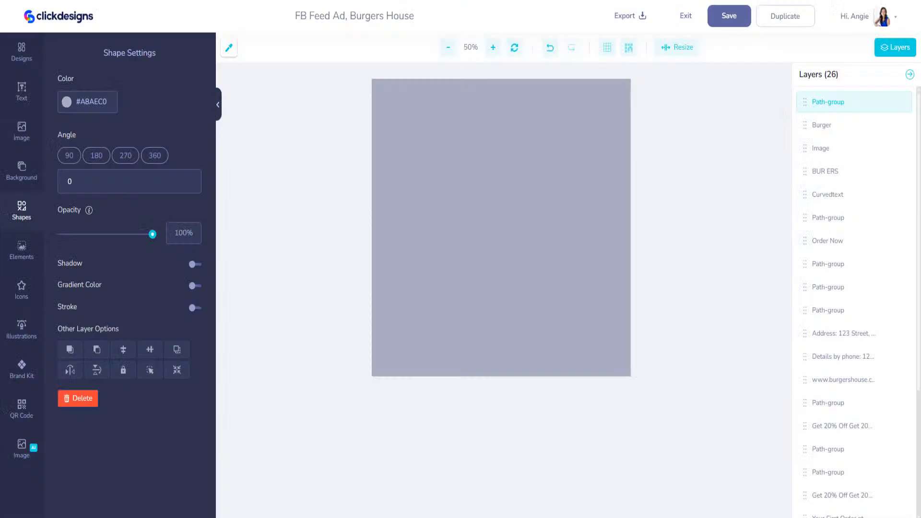
Step: Add the uploaded Special WEEKEND Menu poster from Uploads onto the canvas
{"action": "left_click", "coordinate": [22, 132]}
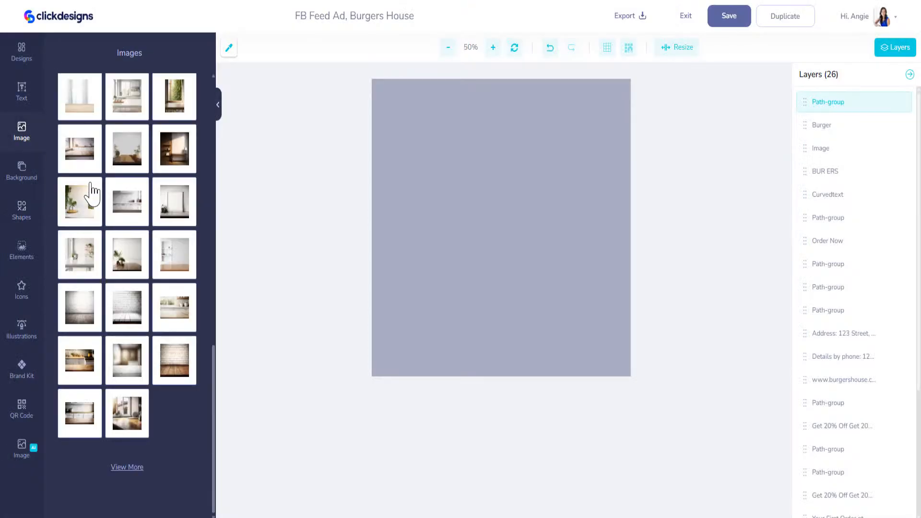
{"action": "left_click_drag", "start_coordinate": [215, 391], "coordinate": [214, 124]}
{"action": "left_click", "coordinate": [77, 208]}
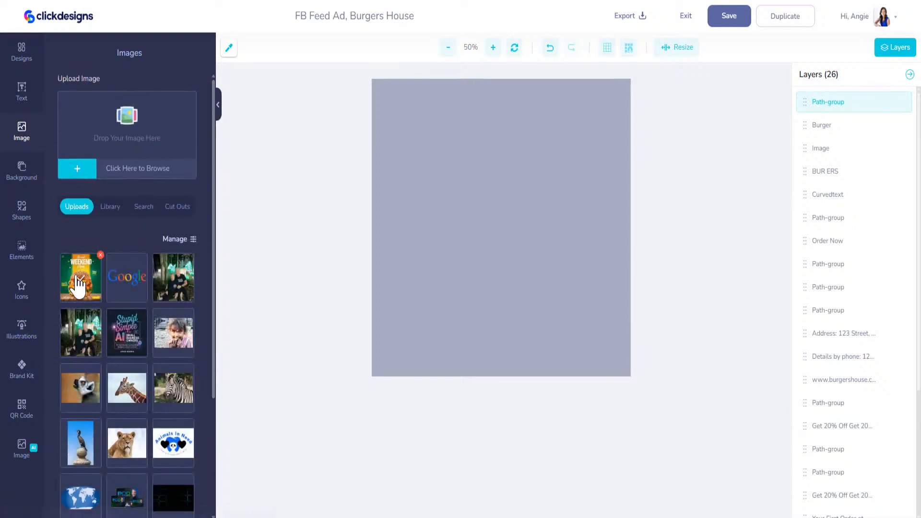
{"action": "left_click", "coordinate": [82, 287]}
{"action": "left_click_drag", "start_coordinate": [502, 226], "coordinate": [492, 320]}
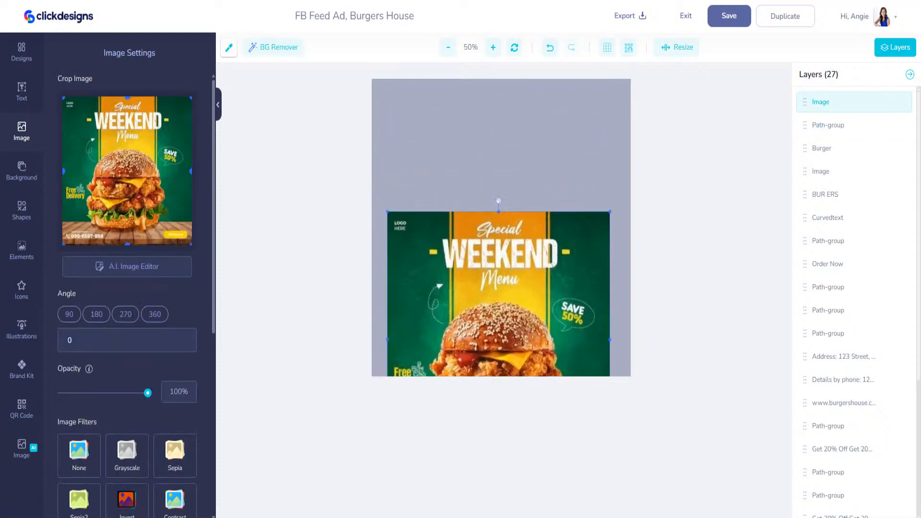
Step: Sample and copy the poster's green background colour with the eyedropper
{"action": "left_click", "coordinate": [229, 48]}
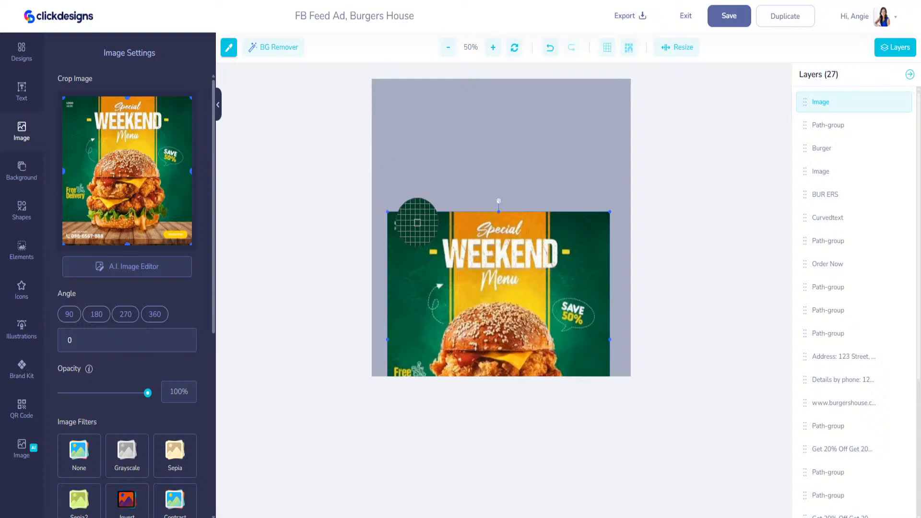
{"action": "left_click", "coordinate": [429, 221]}
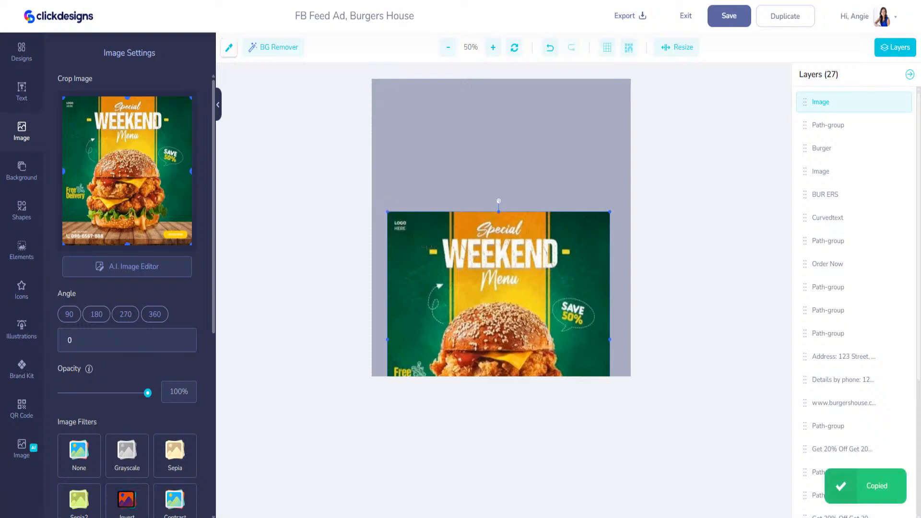
{"action": "left_click", "coordinate": [426, 114]}
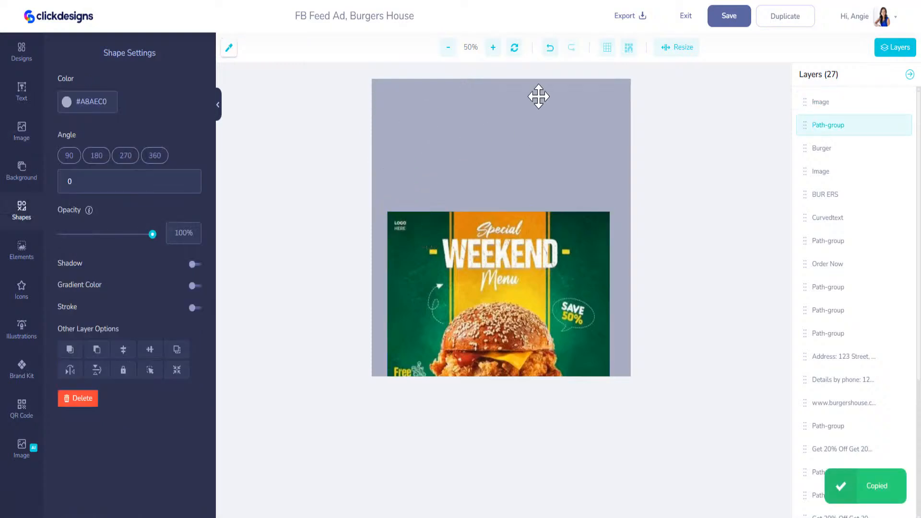
Step: Fill the background rectangle dark green #03452A and add a new square near the top
{"action": "left_click", "coordinate": [66, 102]}
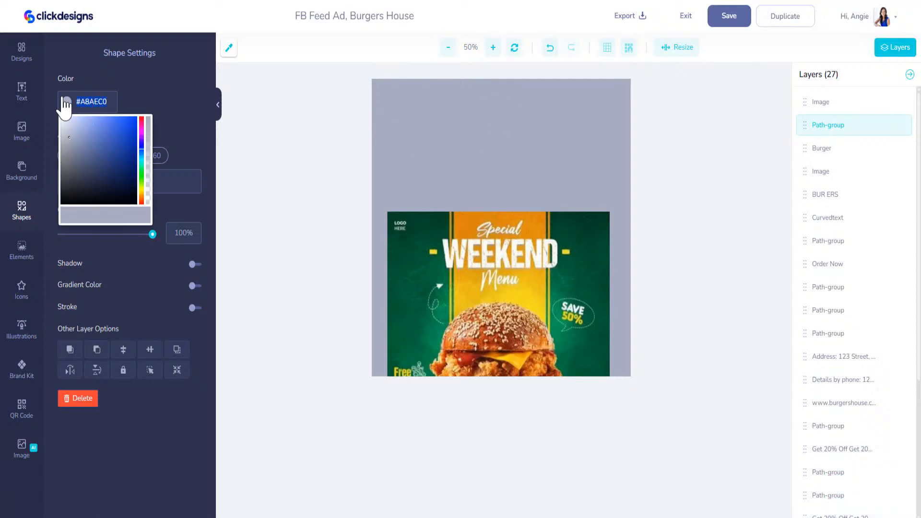
{"action": "key", "text": "ctrl+v"}
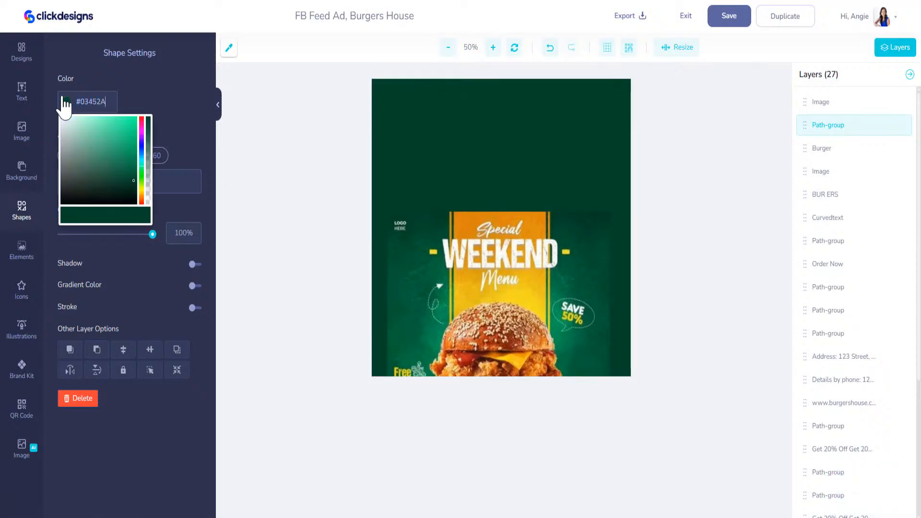
{"action": "left_click", "coordinate": [23, 252]}
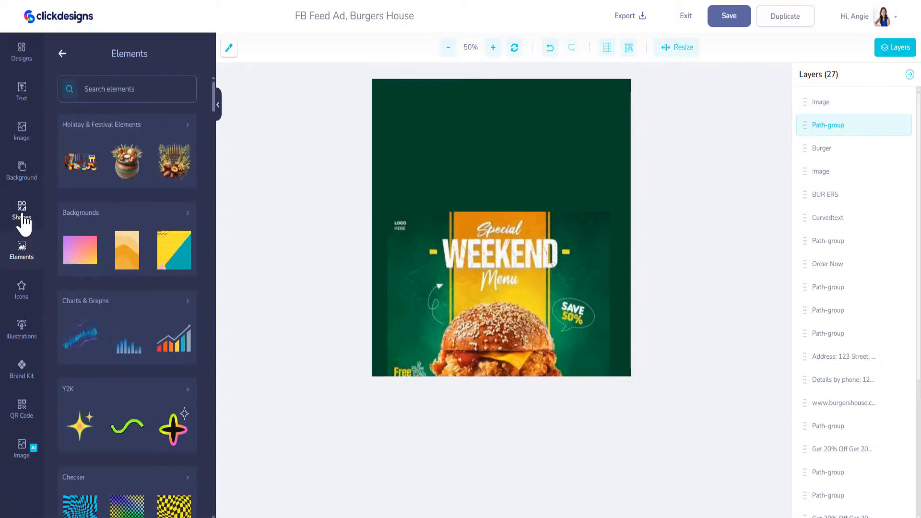
{"action": "left_click", "coordinate": [21, 213]}
{"action": "left_click", "coordinate": [178, 396]}
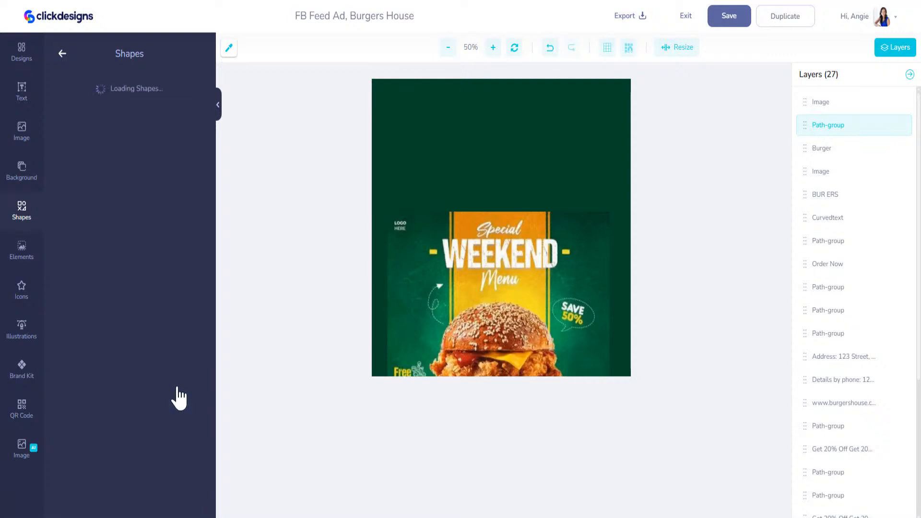
{"action": "left_click", "coordinate": [86, 108]}
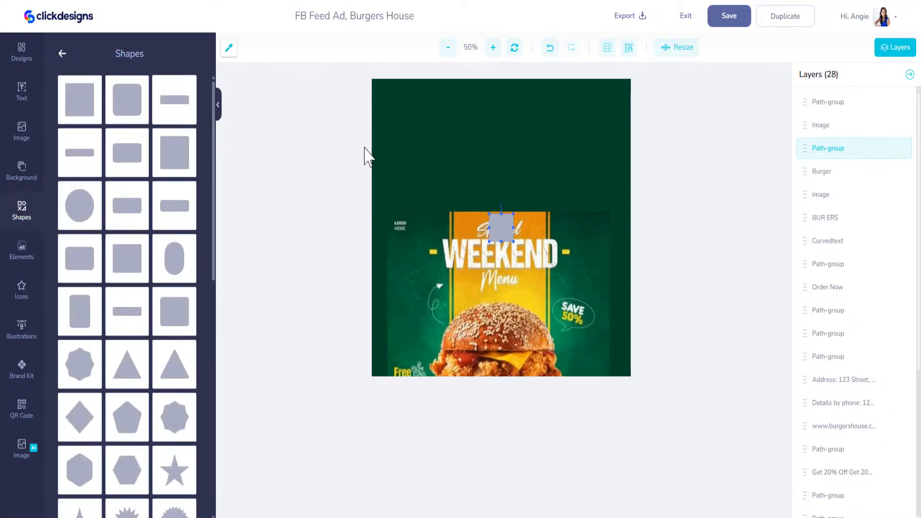
{"action": "left_click_drag", "start_coordinate": [494, 235], "coordinate": [461, 93]}
{"action": "left_click_drag", "start_coordinate": [581, 209], "coordinate": [654, 171]}
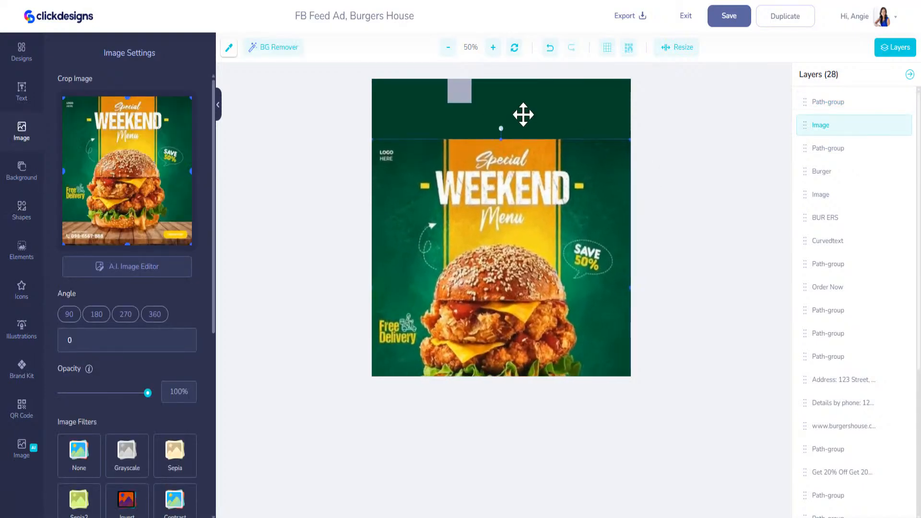
{"action": "left_click_drag", "start_coordinate": [454, 109], "coordinate": [557, 112]}
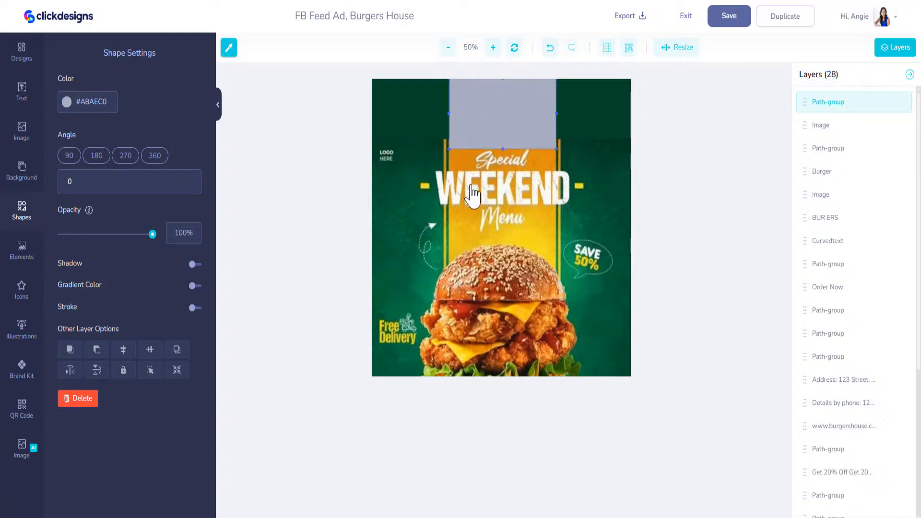
Step: Give the band a #D9830C-to-#F5DA22 gradient, stretch it down and layer it behind the burger
{"action": "key", "text": "ctrl+c"}
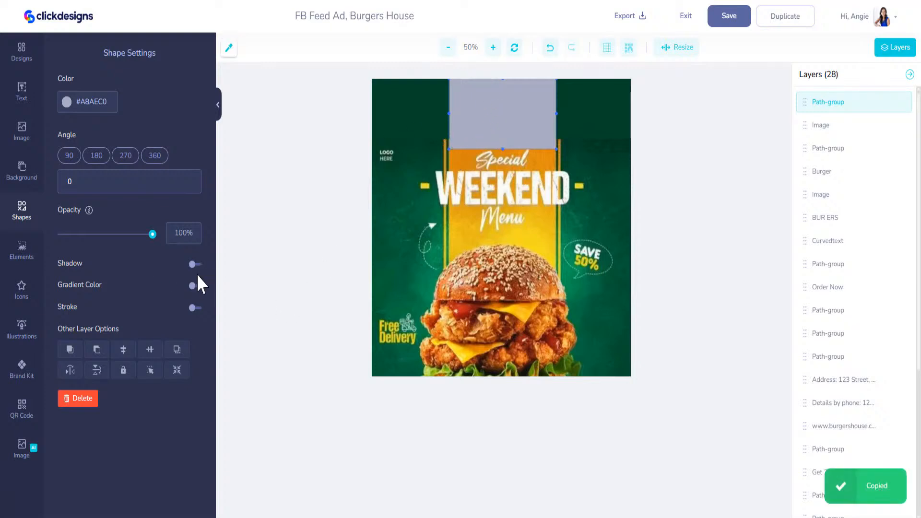
{"action": "left_click", "coordinate": [194, 287]}
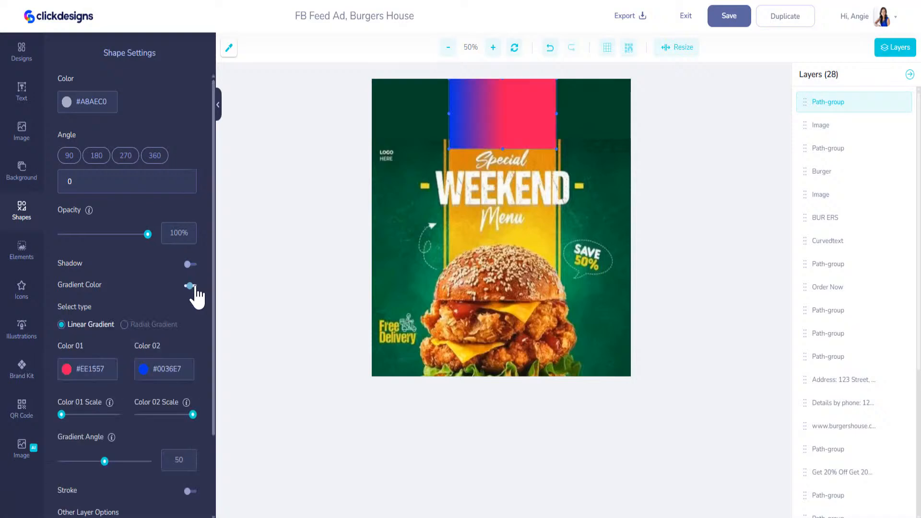
{"action": "left_click", "coordinate": [85, 375]}
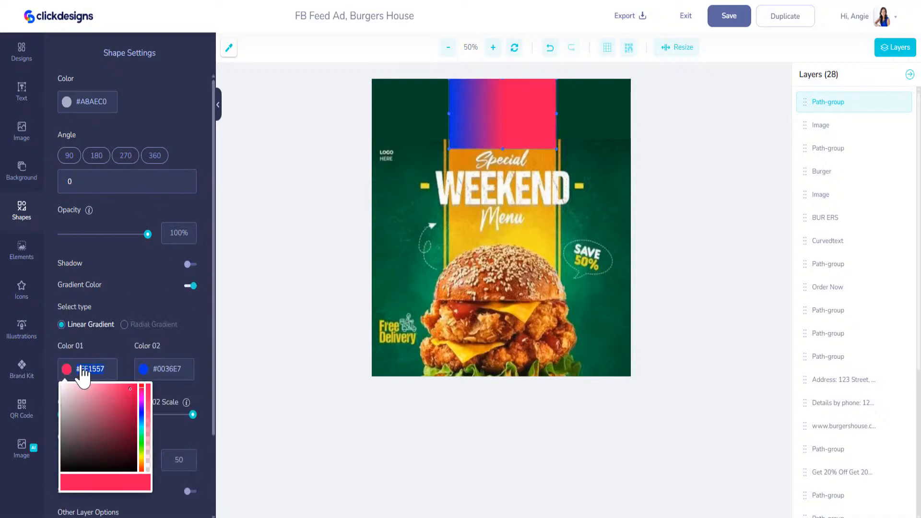
{"action": "key", "text": "ctrl+v"}
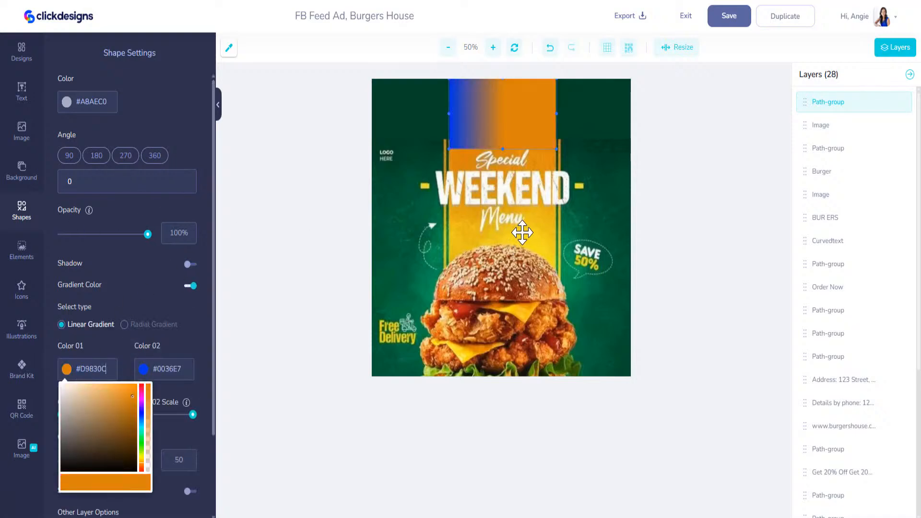
{"action": "left_click", "coordinate": [229, 48]}
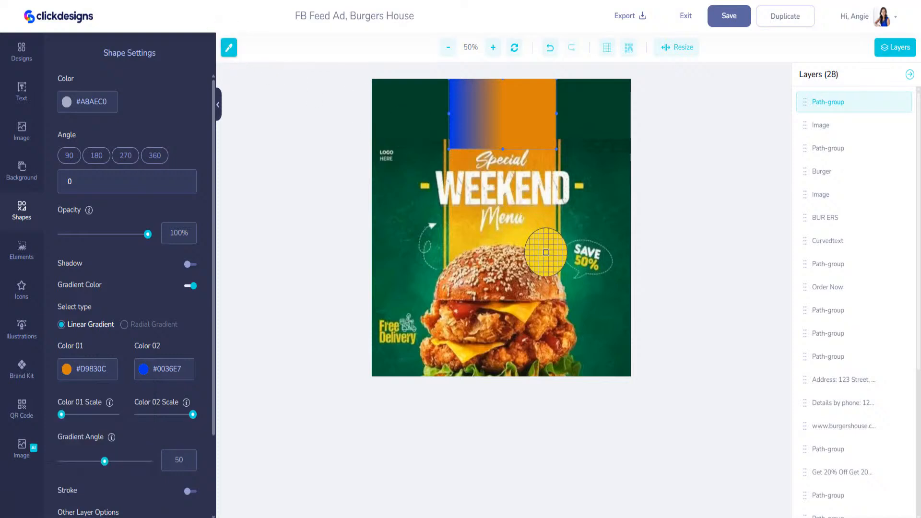
{"action": "left_click", "coordinate": [545, 251]}
{"action": "left_click", "coordinate": [158, 373]}
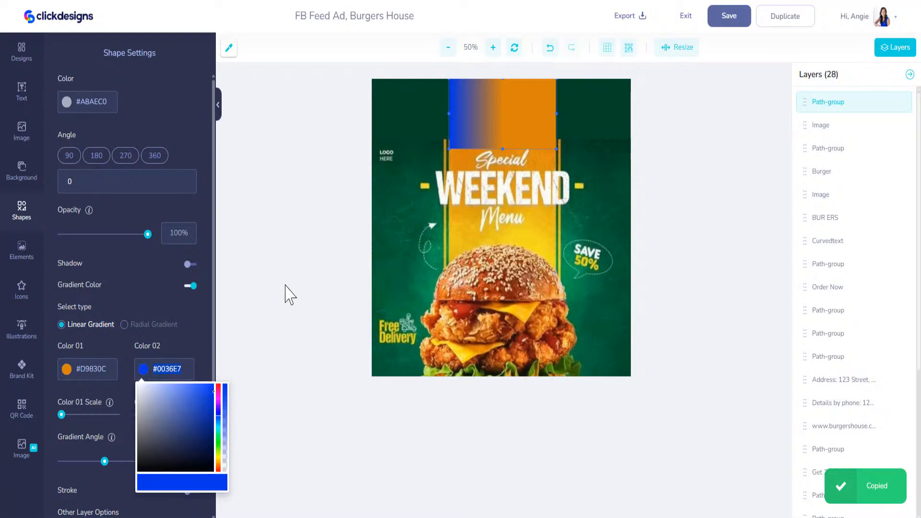
{"action": "key", "text": "ctrl+v"}
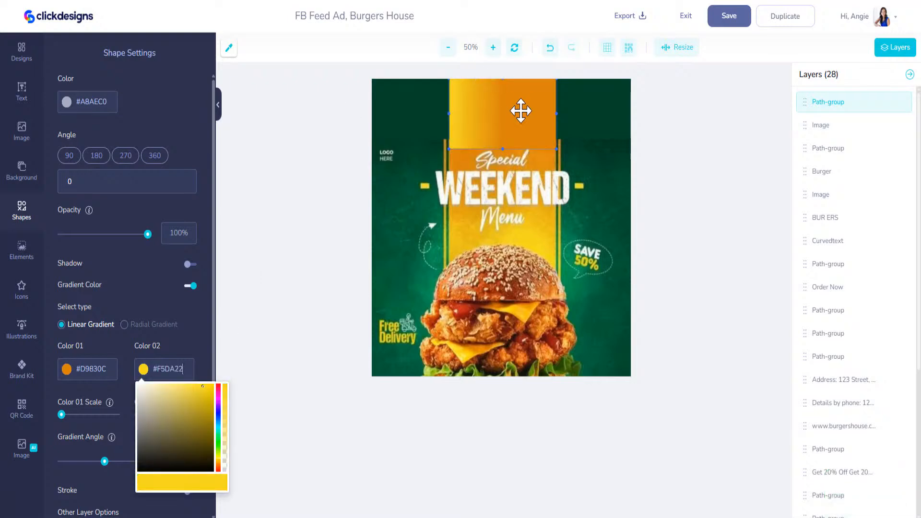
{"action": "left_click_drag", "start_coordinate": [502, 149], "coordinate": [501, 380]}
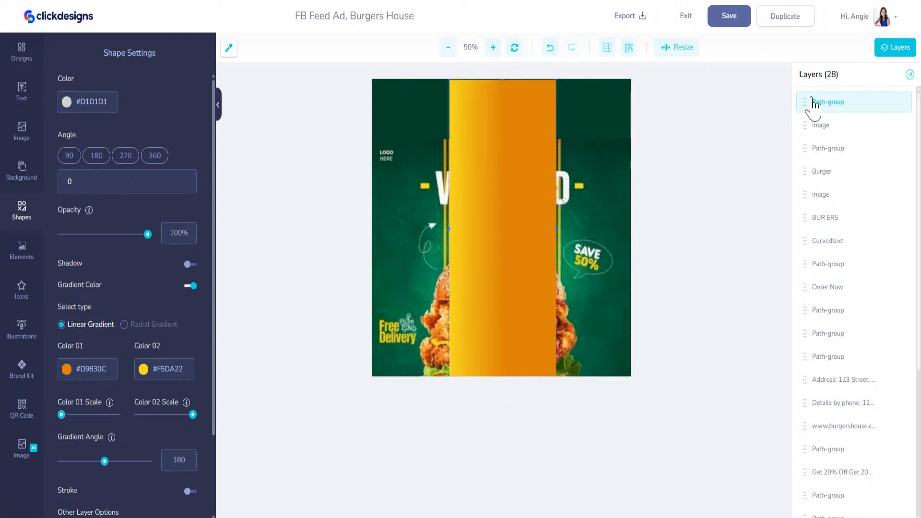
{"action": "left_click_drag", "start_coordinate": [804, 103], "coordinate": [808, 121]}
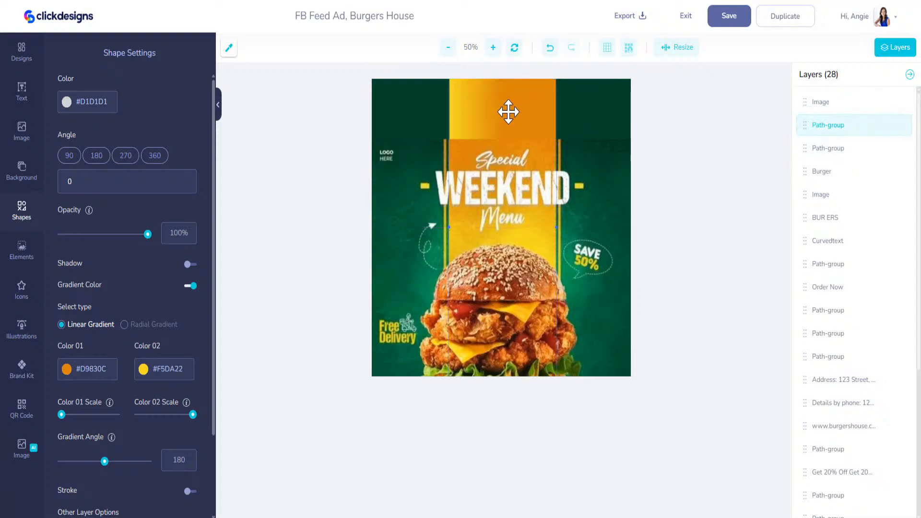
Step: Make a thin full-height orange #D9830C strip along the band's right edge
{"action": "left_click", "coordinate": [26, 224]}
{"action": "left_click", "coordinate": [79, 99]}
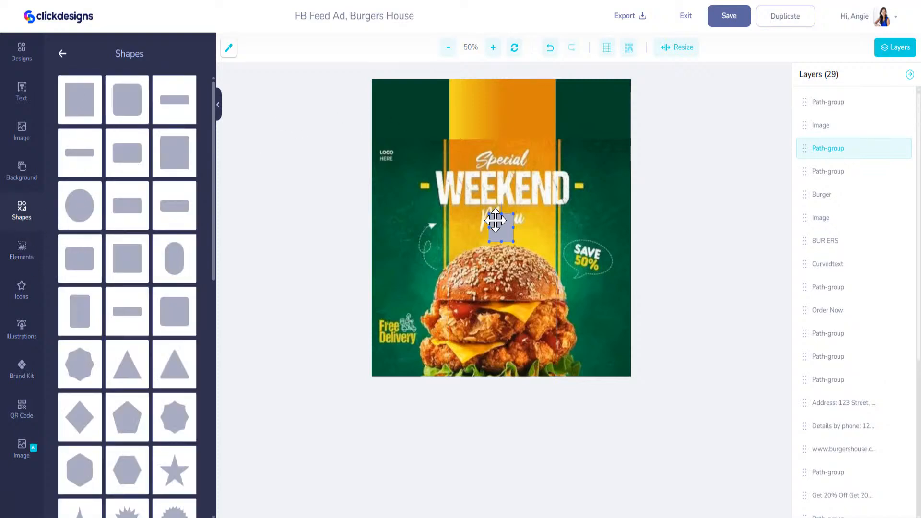
{"action": "left_click_drag", "start_coordinate": [499, 226], "coordinate": [450, 87]}
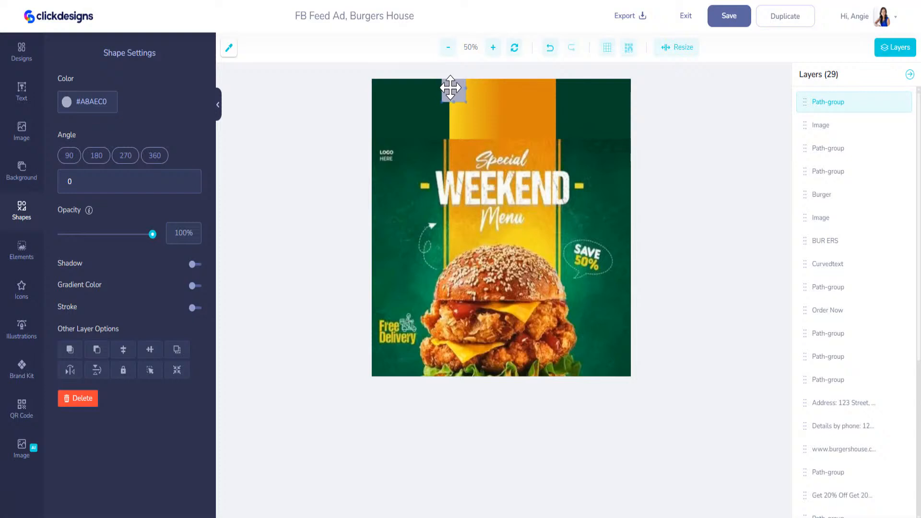
{"action": "left_click_drag", "start_coordinate": [460, 140], "coordinate": [485, 374]}
{"action": "left_click_drag", "start_coordinate": [466, 228], "coordinate": [431, 217]}
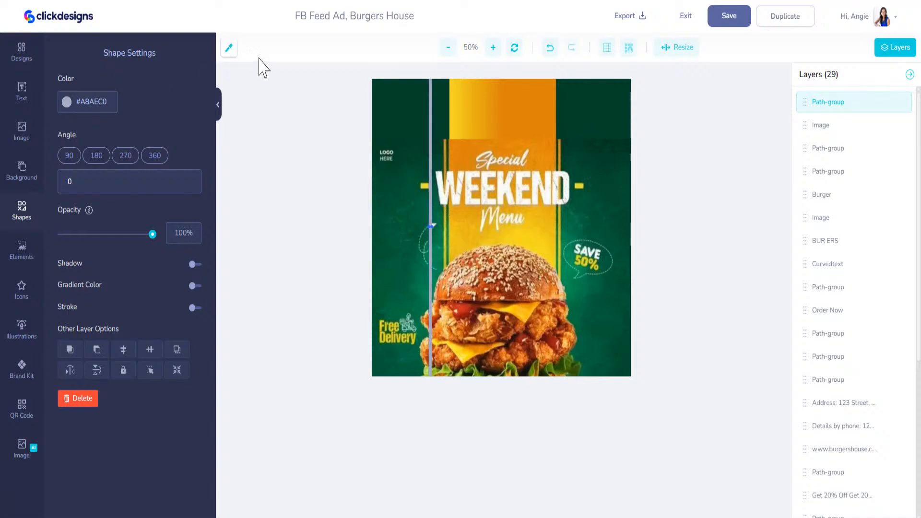
{"action": "left_click", "coordinate": [229, 48]}
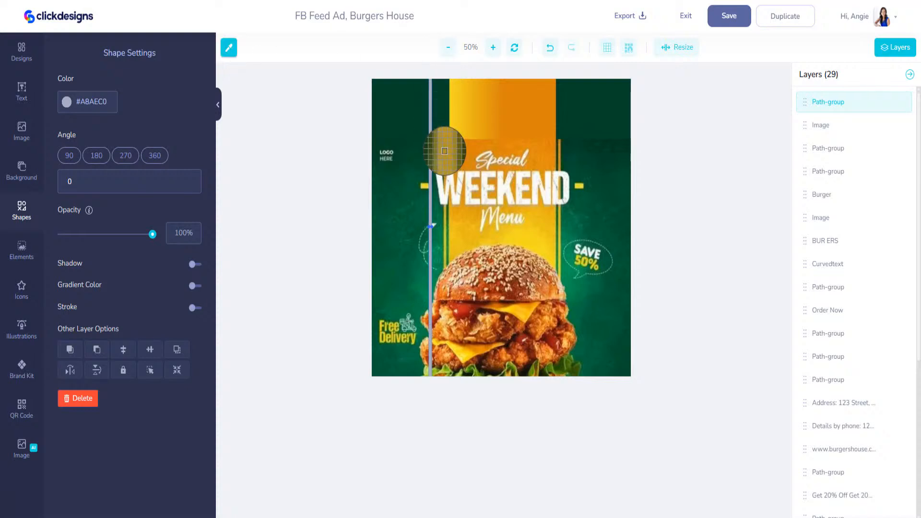
{"action": "left_click", "coordinate": [543, 92]}
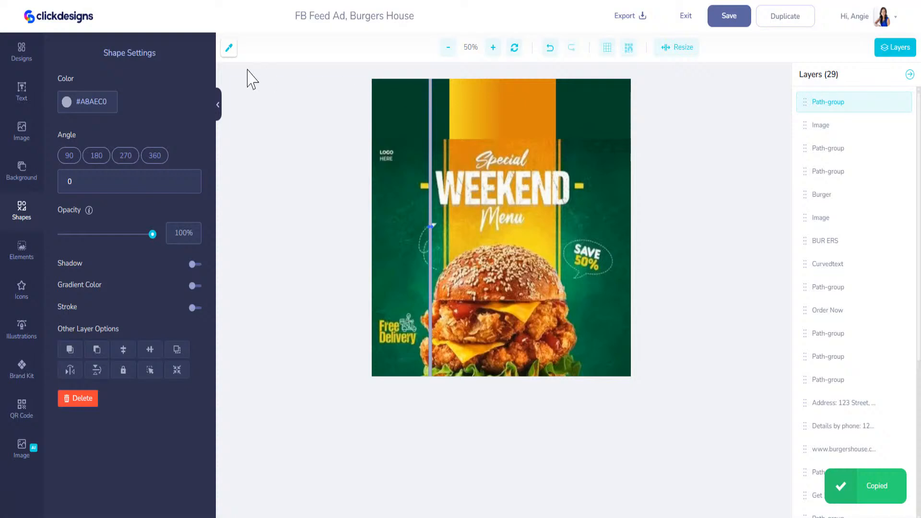
{"action": "left_click", "coordinate": [109, 110]}
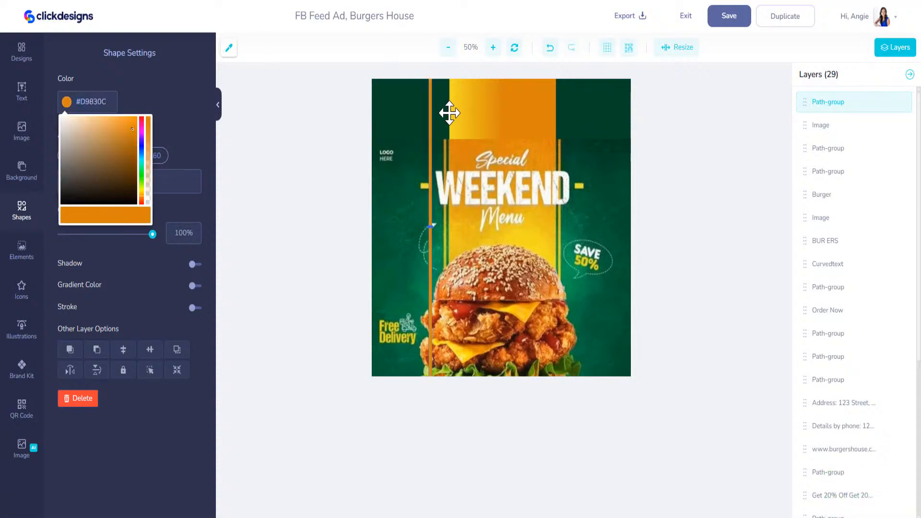
{"action": "left_click_drag", "start_coordinate": [431, 105], "coordinate": [561, 104]}
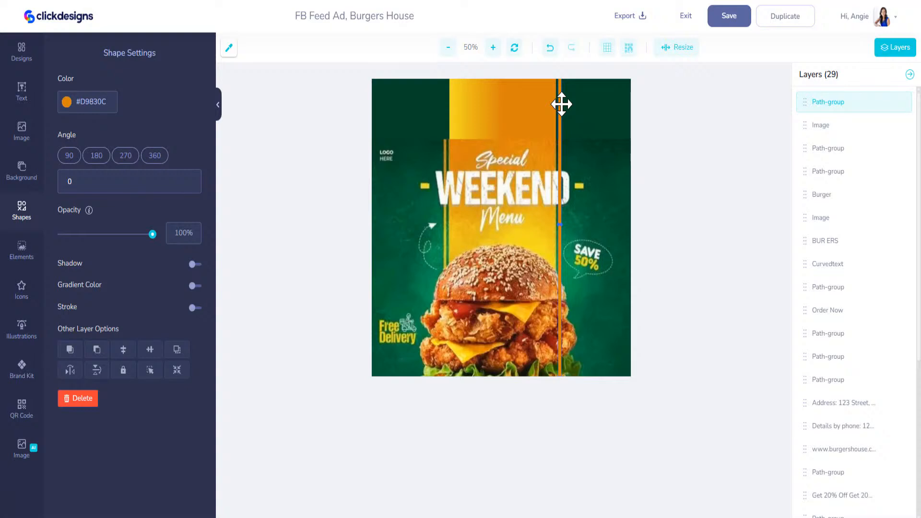
Step: Paste a copy on the band's left edge, recolour it yellow #F2D01F, and lower its layer
{"action": "key", "text": "ctrl+v"}
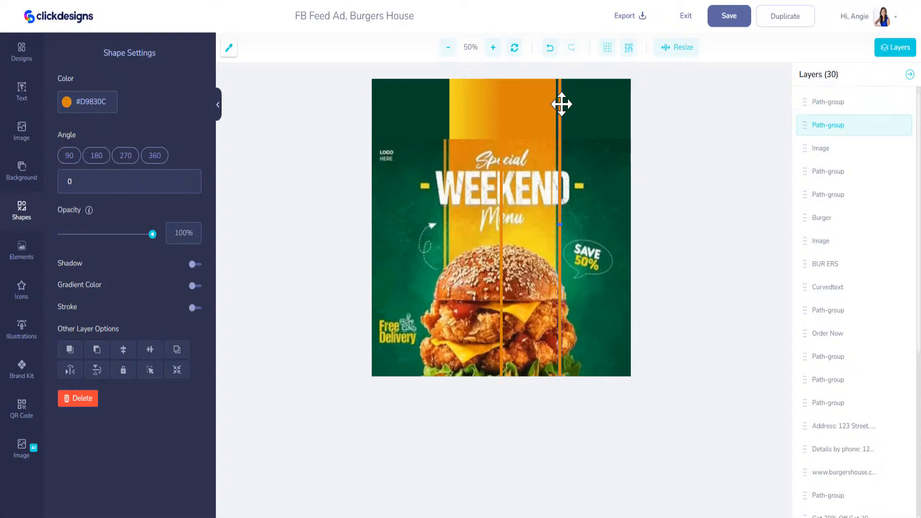
{"action": "left_click_drag", "start_coordinate": [502, 204], "coordinate": [447, 154]}
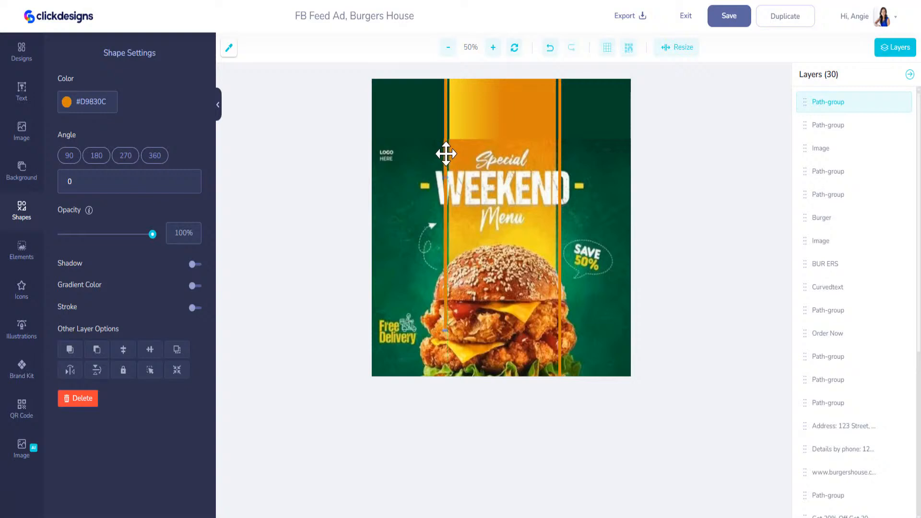
{"action": "left_click", "coordinate": [229, 48]}
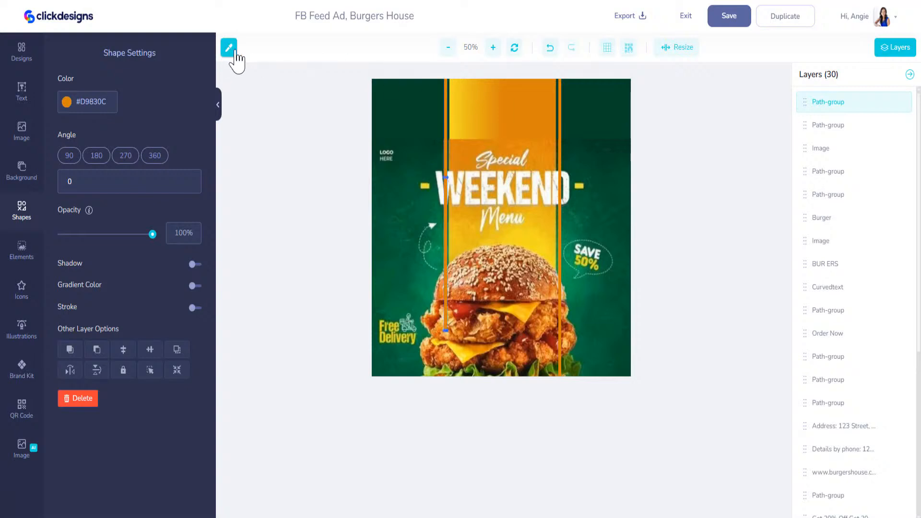
{"action": "left_click", "coordinate": [455, 91]}
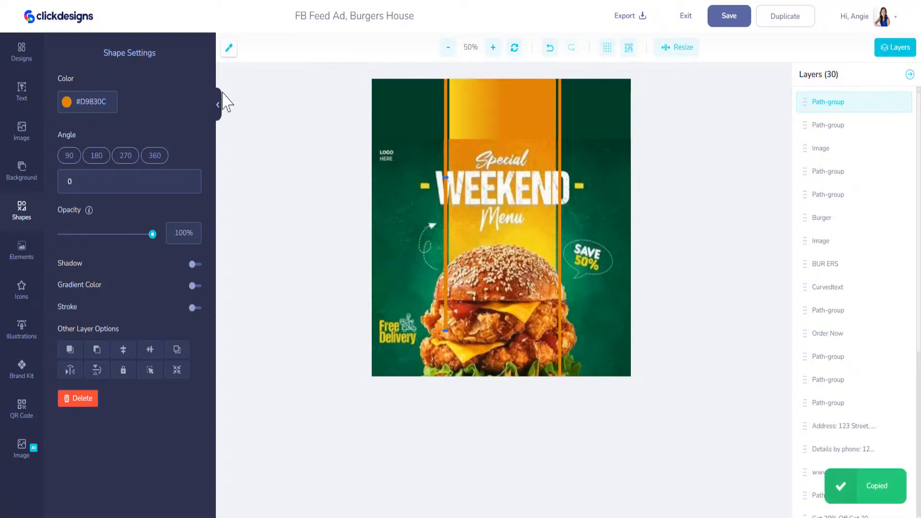
{"action": "left_click_drag", "start_coordinate": [110, 103], "coordinate": [65, 103]}
{"action": "key", "text": "ctrl+v"}
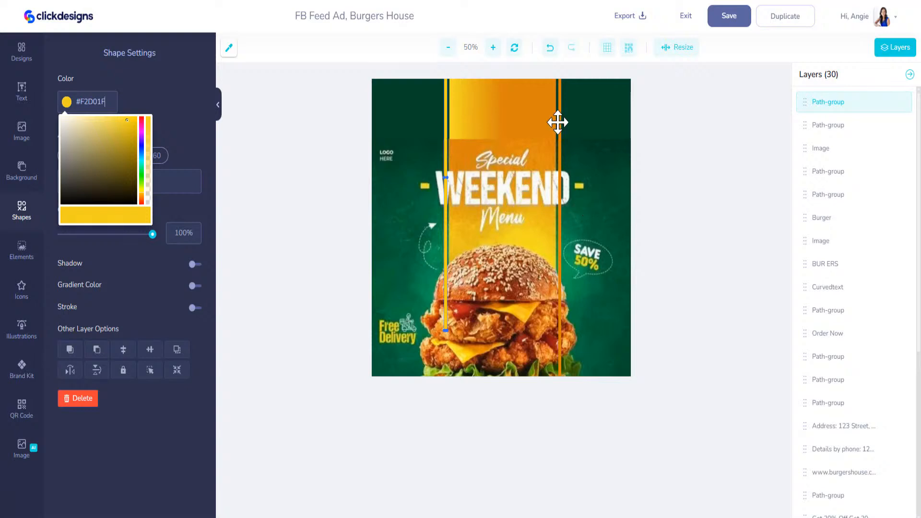
{"action": "left_click_drag", "start_coordinate": [804, 102], "coordinate": [834, 107]}
{"action": "left_click", "coordinate": [834, 103]}
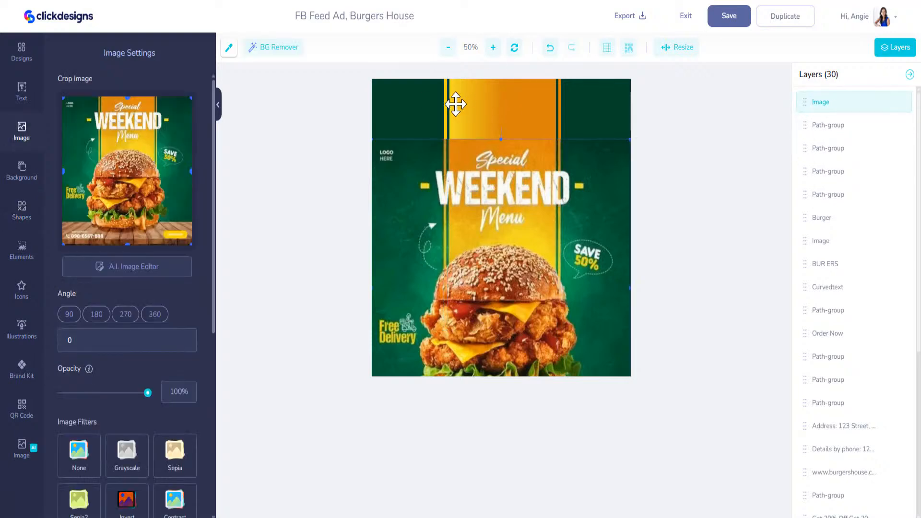
Step: Move the design image down and add a white Special text near the top
{"action": "left_click_drag", "start_coordinate": [496, 208], "coordinate": [497, 296]}
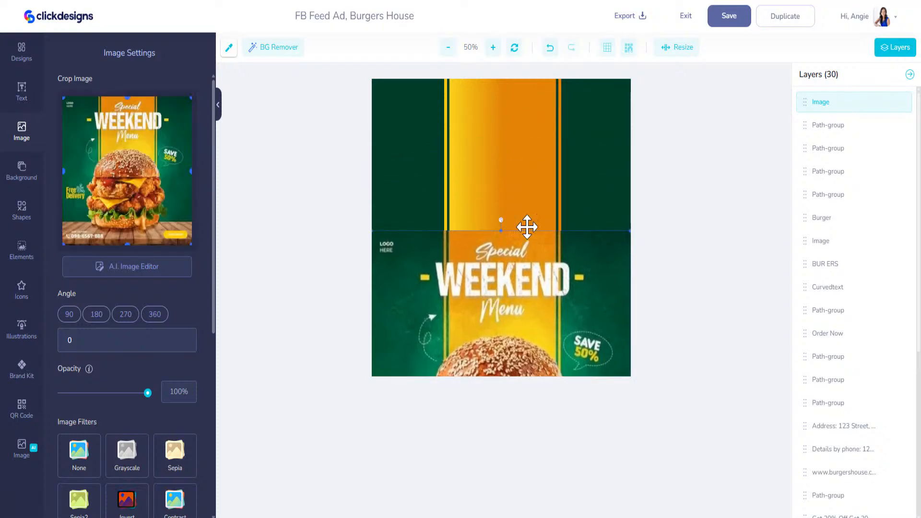
{"action": "left_click", "coordinate": [23, 94]}
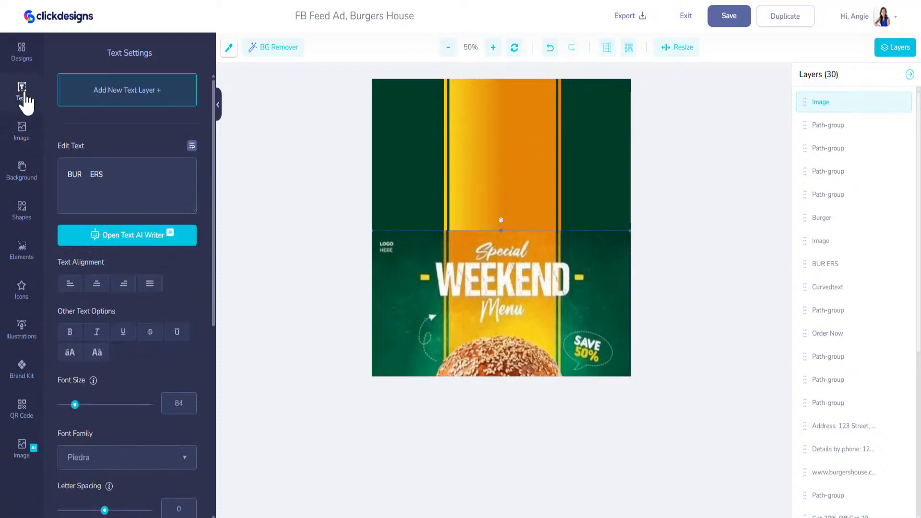
{"action": "left_click", "coordinate": [106, 92]}
{"action": "type", "text": "Spe"}
{"action": "left_click_drag", "start_coordinate": [501, 208], "coordinate": [460, 111]}
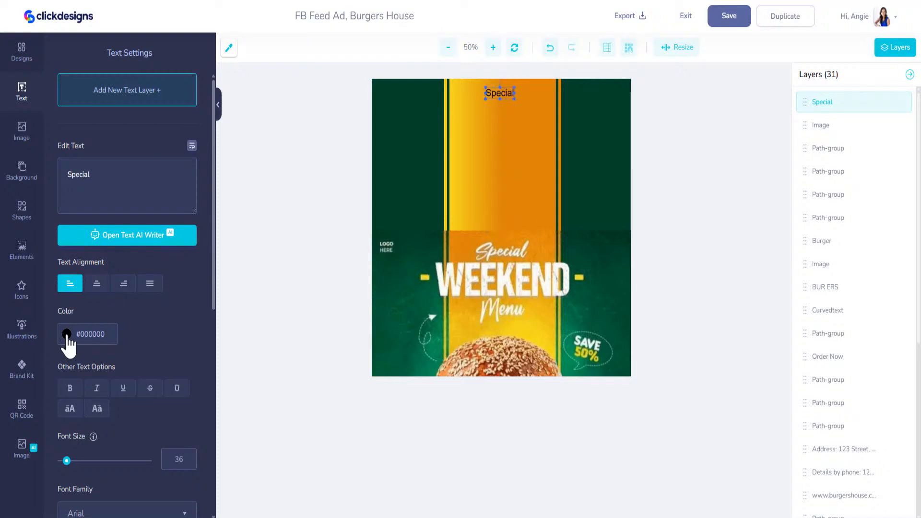
{"action": "left_click", "coordinate": [67, 338]}
{"action": "left_click_drag", "start_coordinate": [86, 358], "coordinate": [47, 329]}
{"action": "scroll", "coordinate": [164, 306], "scroll_direction": "down", "scroll_amount": 8}
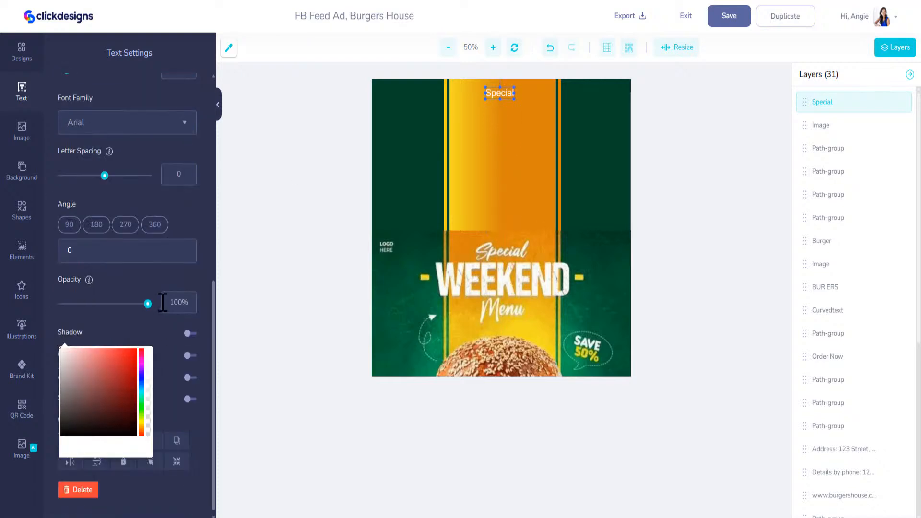
{"action": "left_click", "coordinate": [504, 93]}
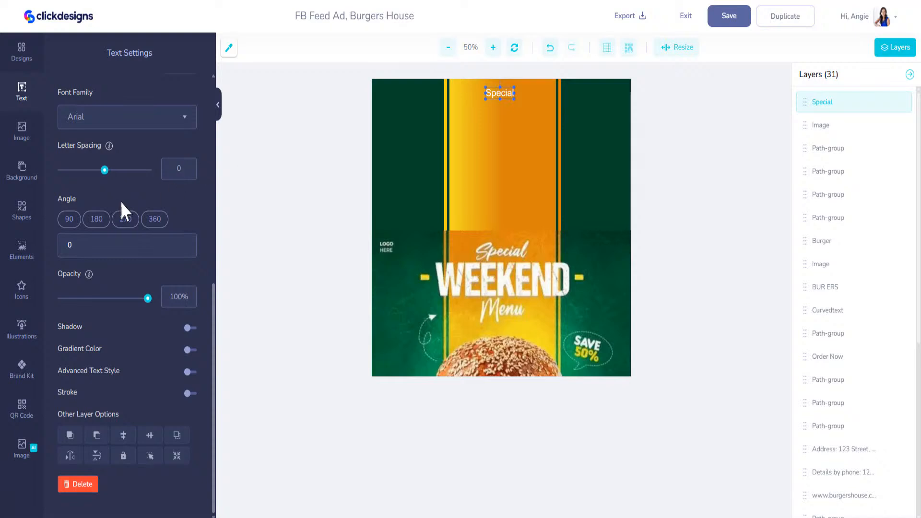
Step: Set Special in the athetic font, enlarge it to 149, and place it atop the band
{"action": "scroll", "coordinate": [145, 274], "scroll_direction": "up", "scroll_amount": 5}
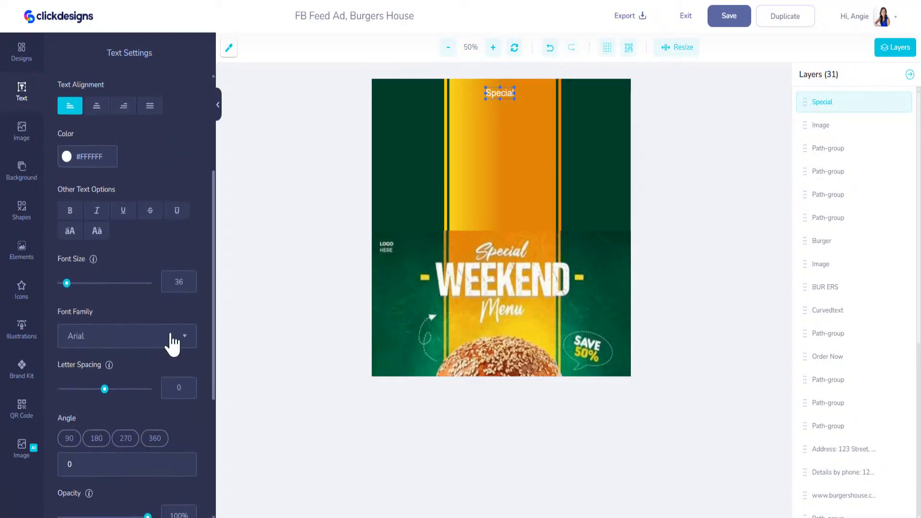
{"action": "left_click", "coordinate": [179, 338]}
{"action": "scroll", "coordinate": [122, 305], "scroll_direction": "up", "scroll_amount": 3}
{"action": "left_click", "coordinate": [117, 254]}
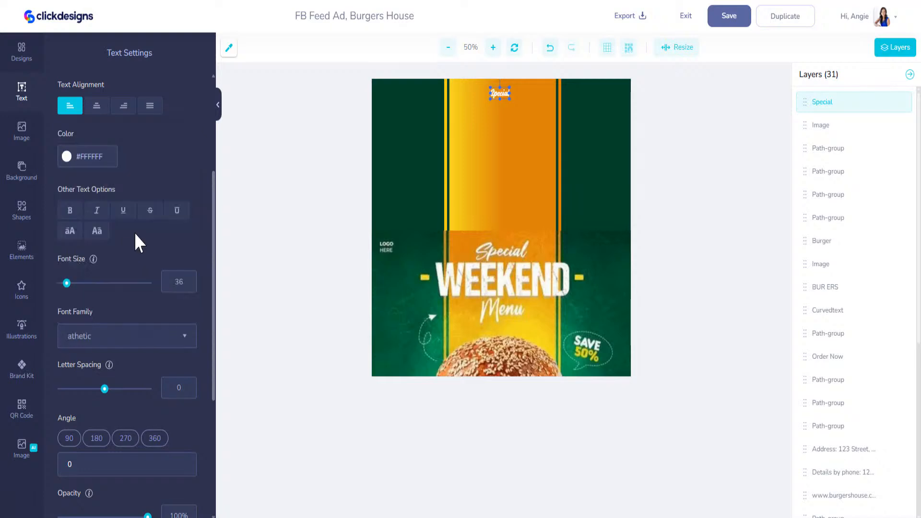
{"action": "mouse_move", "coordinate": [510, 99]}
{"action": "left_mouse_down"}
{"action": "mouse_move", "coordinate": [543, 137]}
{"action": "mouse_move", "coordinate": [559, 136]}
{"action": "mouse_move", "coordinate": [508, 106]}
{"action": "left_mouse_up"}
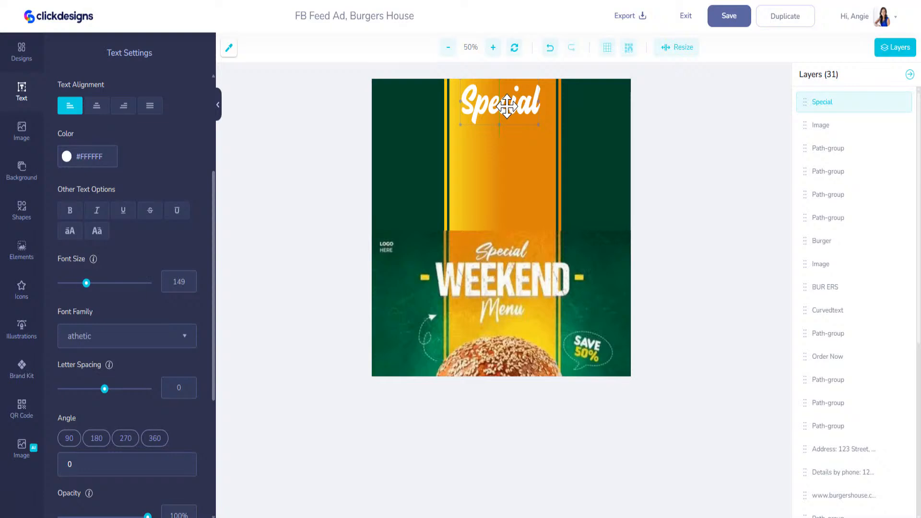
{"action": "left_click", "coordinate": [25, 86]}
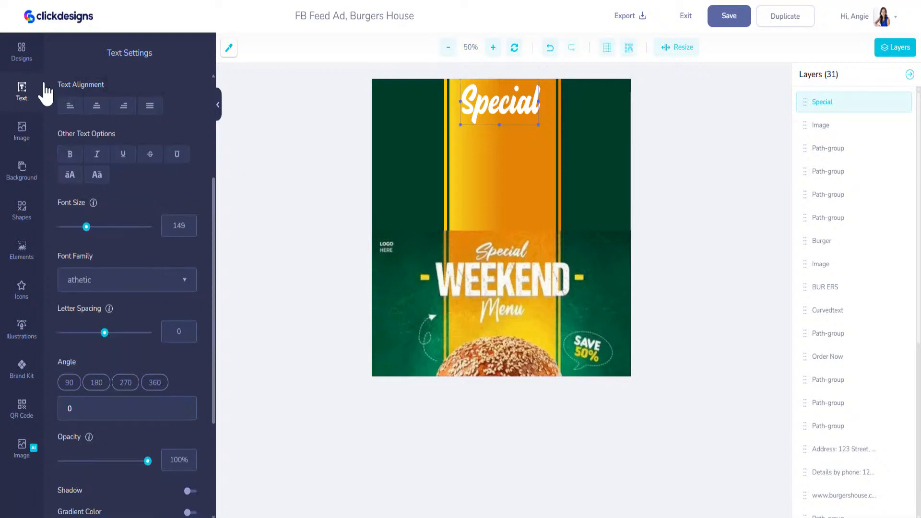
{"action": "scroll", "coordinate": [149, 226], "scroll_direction": "up", "scroll_amount": 4}
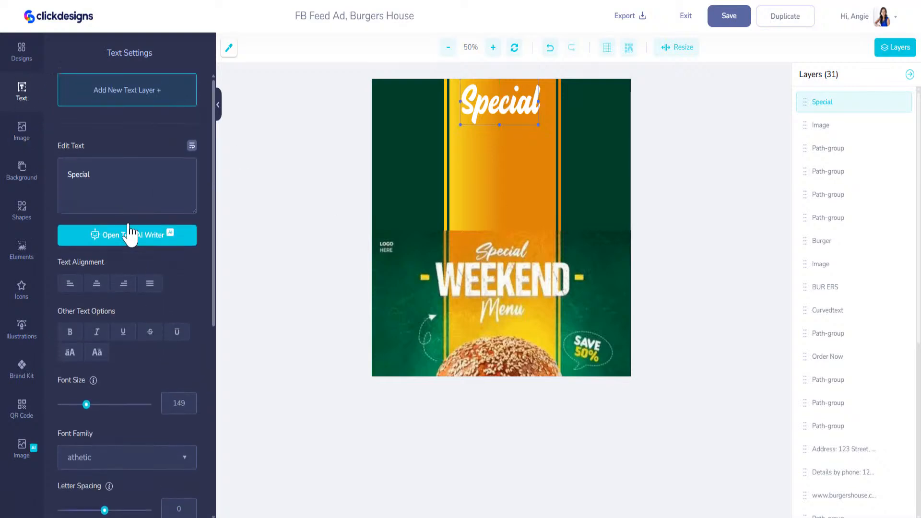
Step: Add a white bold WEEKEND in Archivo Black, size 133, centred under Special
{"action": "left_click", "coordinate": [126, 101]}
{"action": "type", "text": "WEEKEND"}
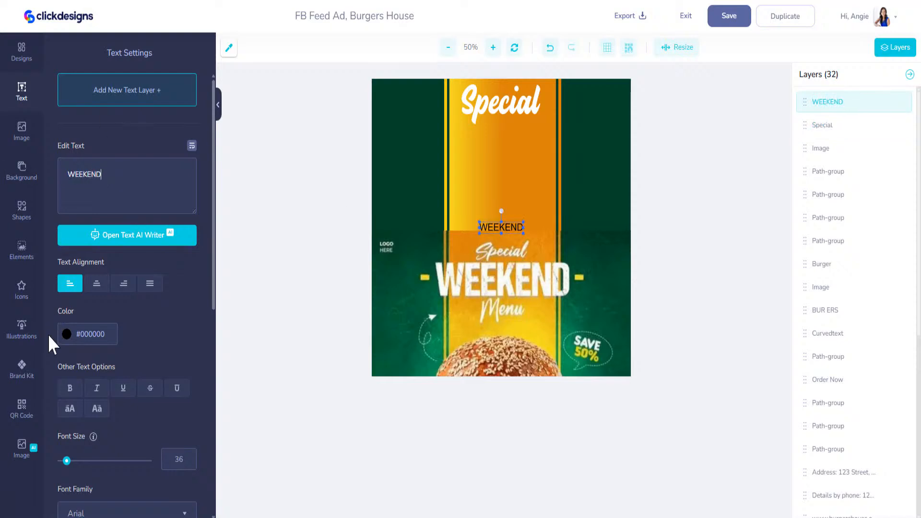
{"action": "left_click", "coordinate": [66, 337]}
{"action": "left_click_drag", "start_coordinate": [74, 356], "coordinate": [37, 333]}
{"action": "left_click", "coordinate": [177, 341]}
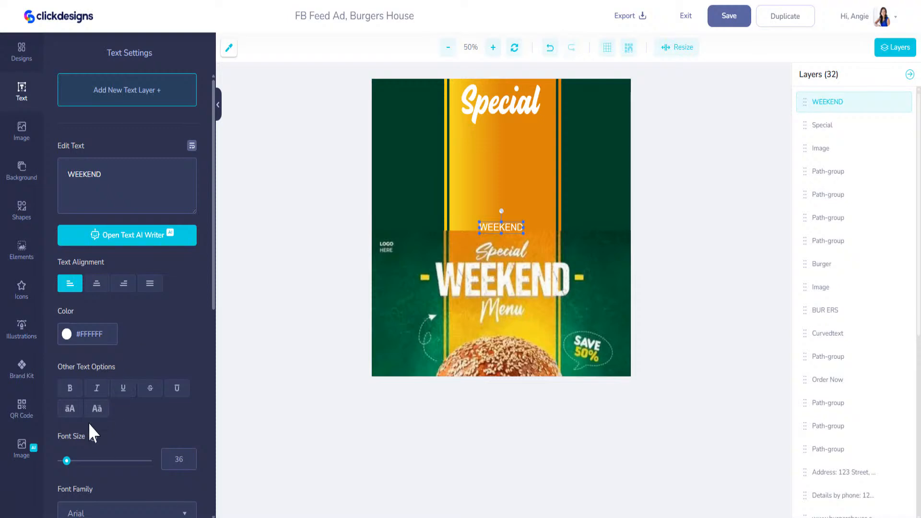
{"action": "left_click", "coordinate": [74, 394]}
{"action": "left_click_drag", "start_coordinate": [502, 222], "coordinate": [531, 154]}
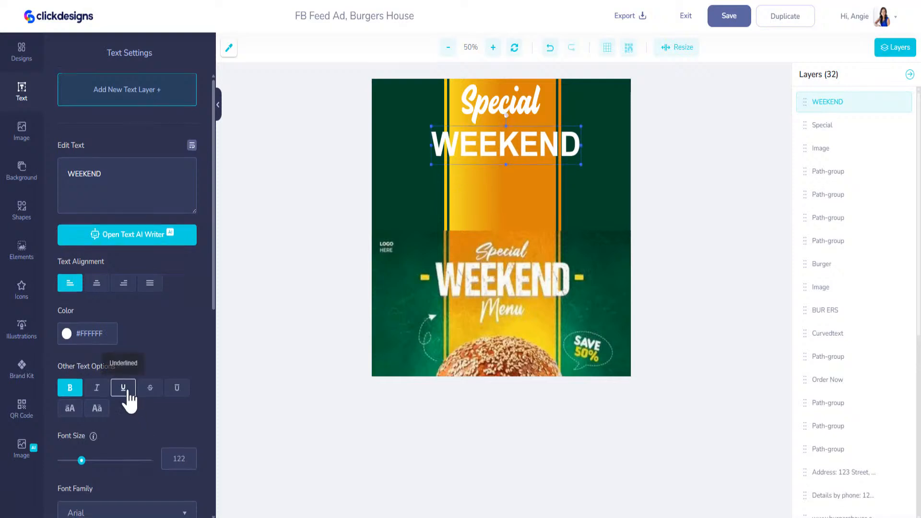
{"action": "scroll", "coordinate": [154, 251], "scroll_direction": "down", "scroll_amount": 4}
{"action": "left_click", "coordinate": [154, 294]}
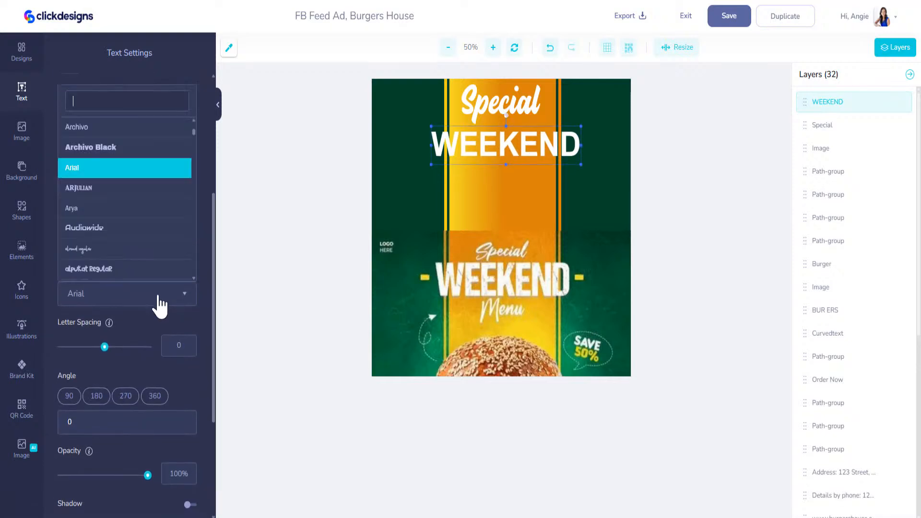
{"action": "left_click", "coordinate": [91, 148]}
{"action": "left_click_drag", "start_coordinate": [424, 166], "coordinate": [416, 174]}
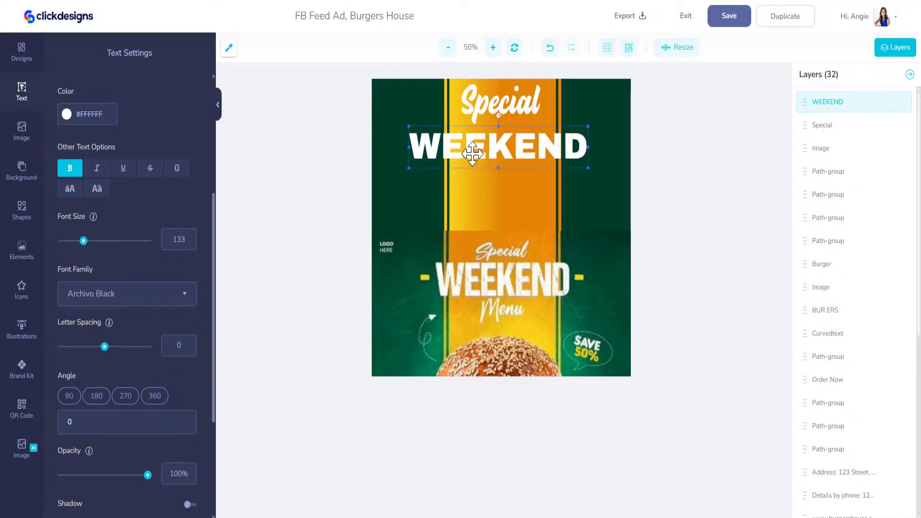
{"action": "left_click_drag", "start_coordinate": [483, 146], "coordinate": [488, 148]}
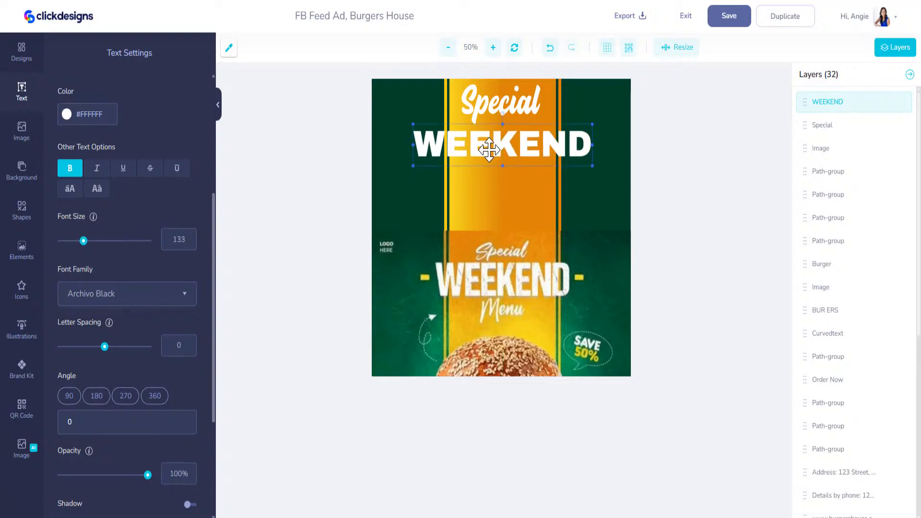
Step: Duplicate Special, retype it as Menu, and shrink it to 103 centred under WEEKEND
{"action": "left_click", "coordinate": [494, 99]}
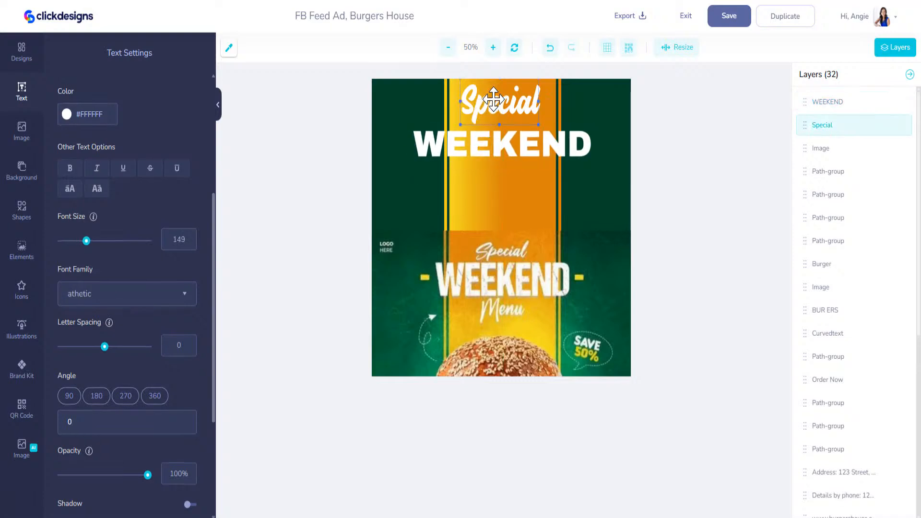
{"action": "key", "text": "ctrl+v"}
{"action": "left_click_drag", "start_coordinate": [512, 234], "coordinate": [510, 190]}
{"action": "scroll", "coordinate": [179, 206], "scroll_direction": "up", "scroll_amount": 5}
{"action": "triple_click", "coordinate": [115, 184]}
{"action": "type", "text": "Menu"}
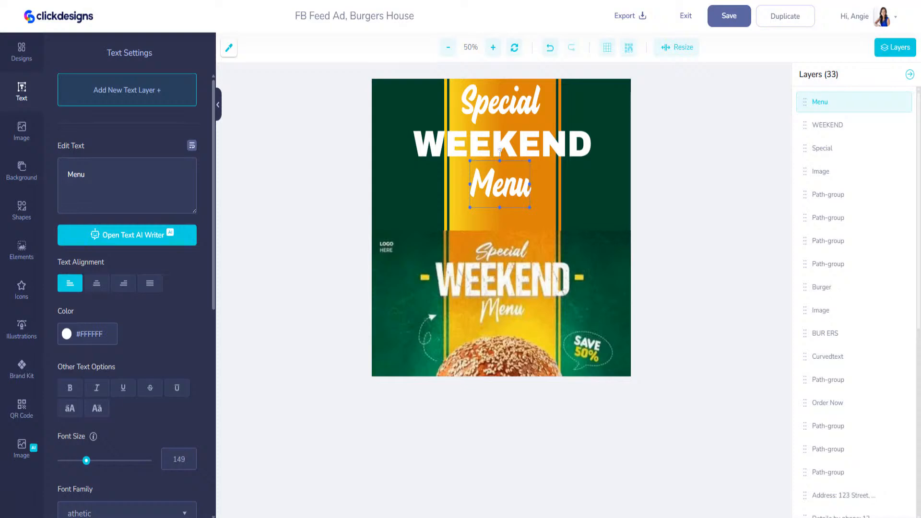
{"action": "left_click_drag", "start_coordinate": [529, 207], "coordinate": [514, 182]}
{"action": "left_click", "coordinate": [500, 102]}
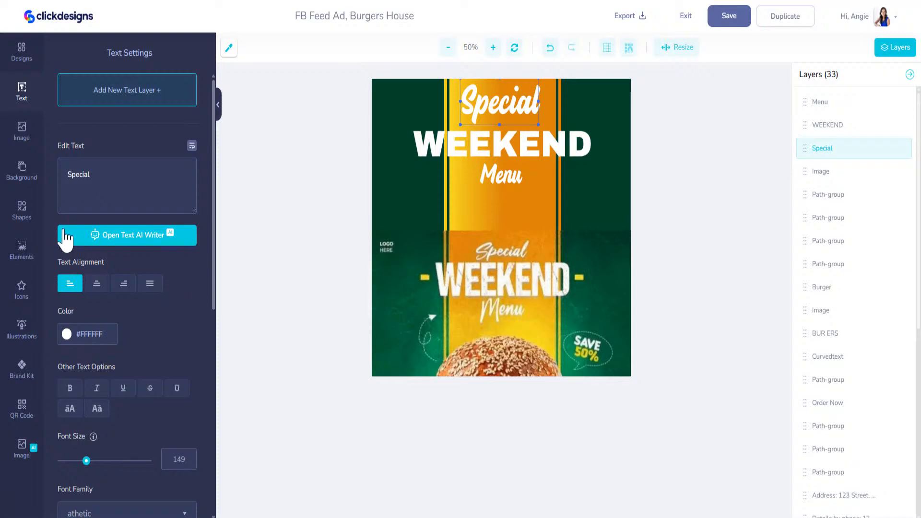
{"action": "left_click", "coordinate": [22, 212]}
Step: Add a small rectangle left of WEEKEND and colour it with the sampled yellow #F9DF27
{"action": "left_click", "coordinate": [80, 101]}
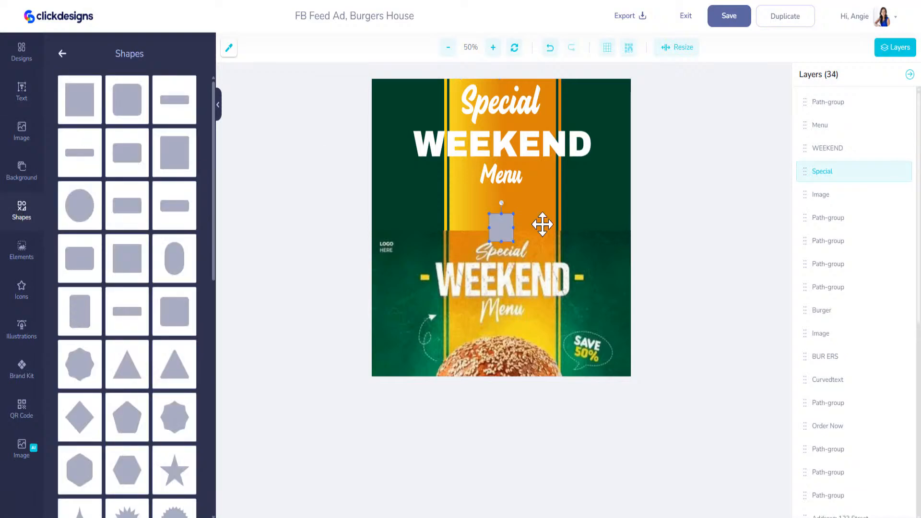
{"action": "left_click_drag", "start_coordinate": [511, 240], "coordinate": [404, 149]}
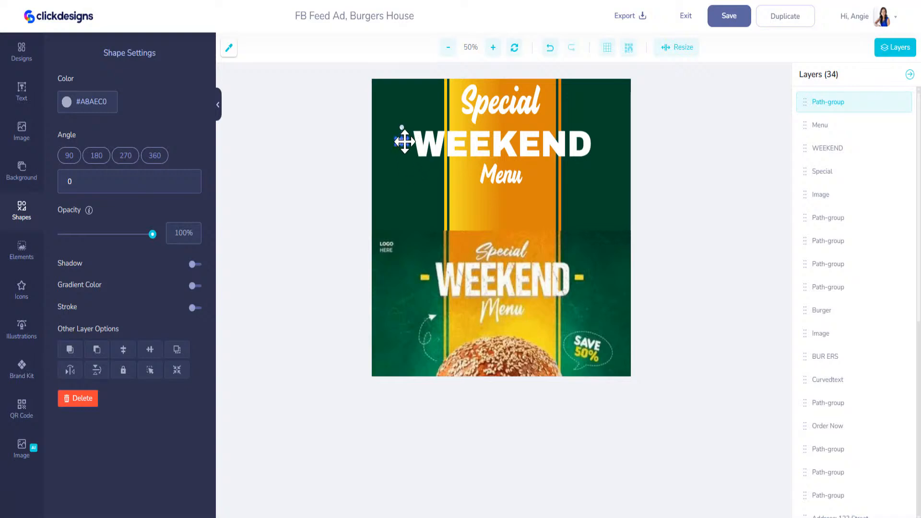
{"action": "left_click_drag", "start_coordinate": [405, 142], "coordinate": [407, 145]}
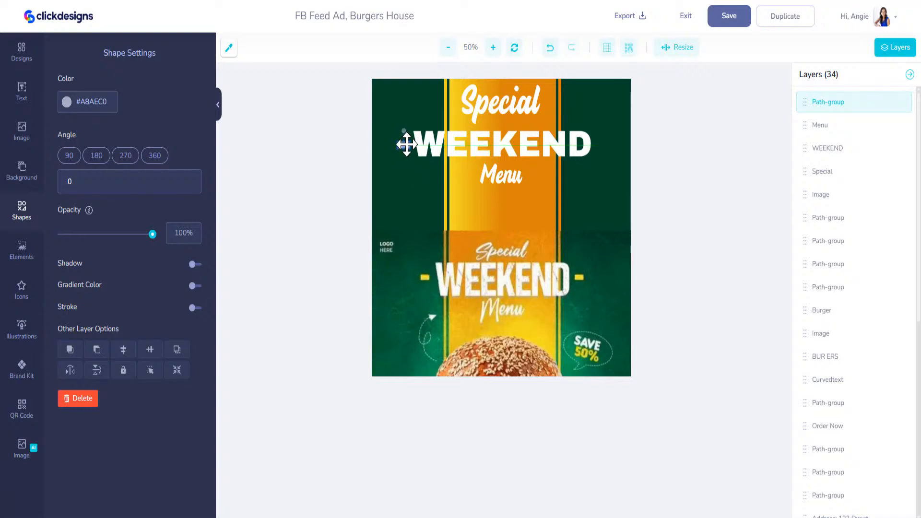
{"action": "left_click", "coordinate": [229, 48]}
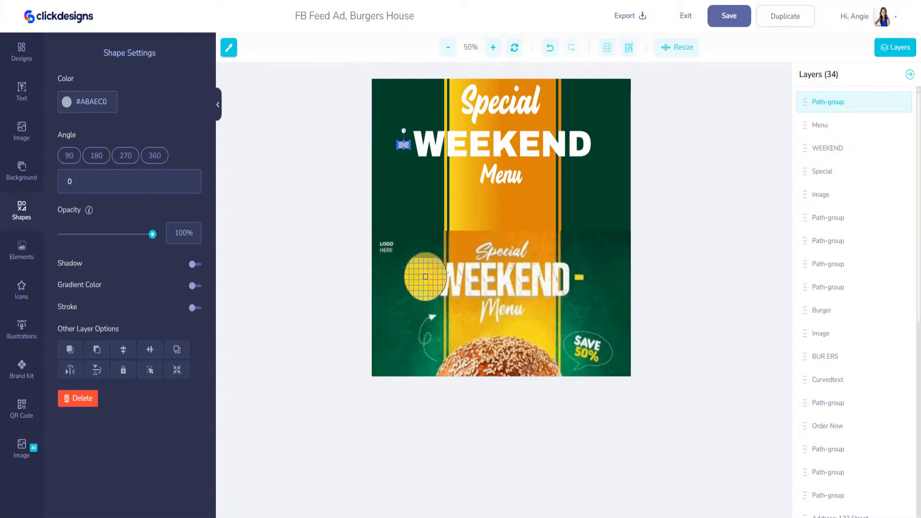
{"action": "left_click", "coordinate": [428, 279]}
{"action": "left_click", "coordinate": [103, 104]}
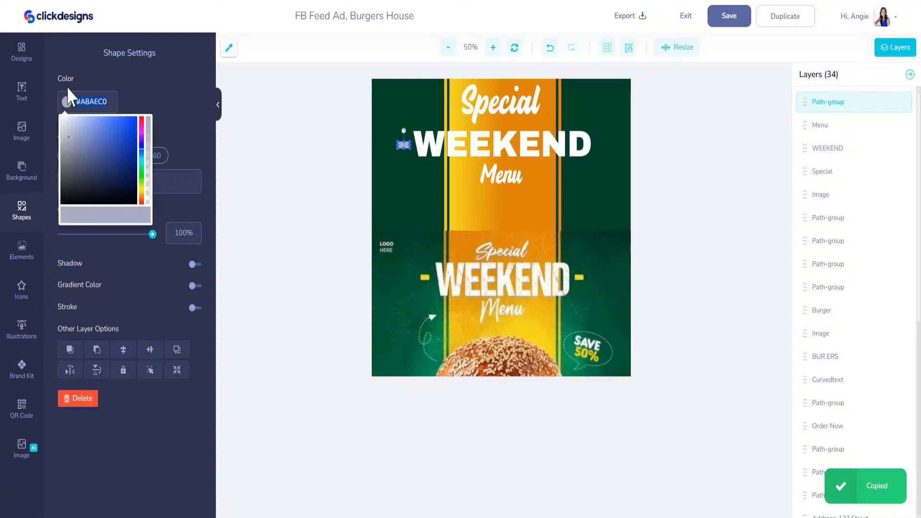
{"action": "key", "text": "ctrl+v"}
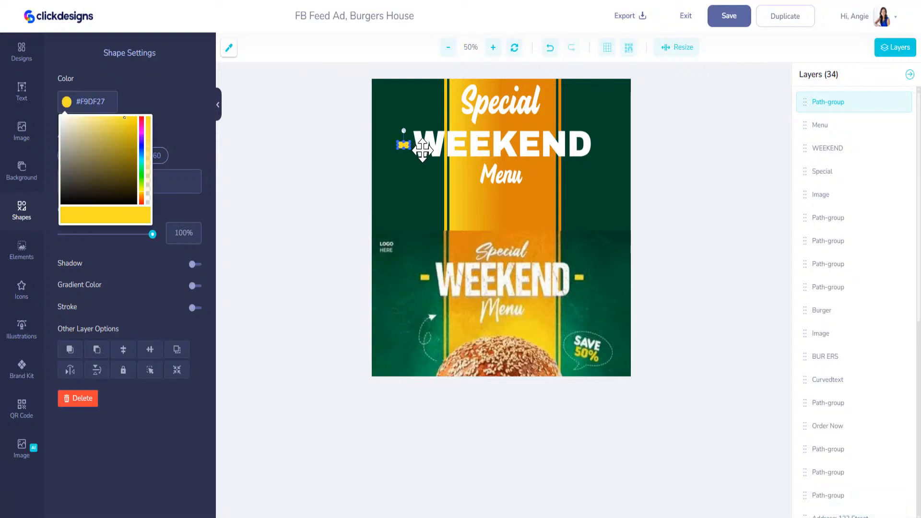
{"action": "left_click", "coordinate": [128, 96]}
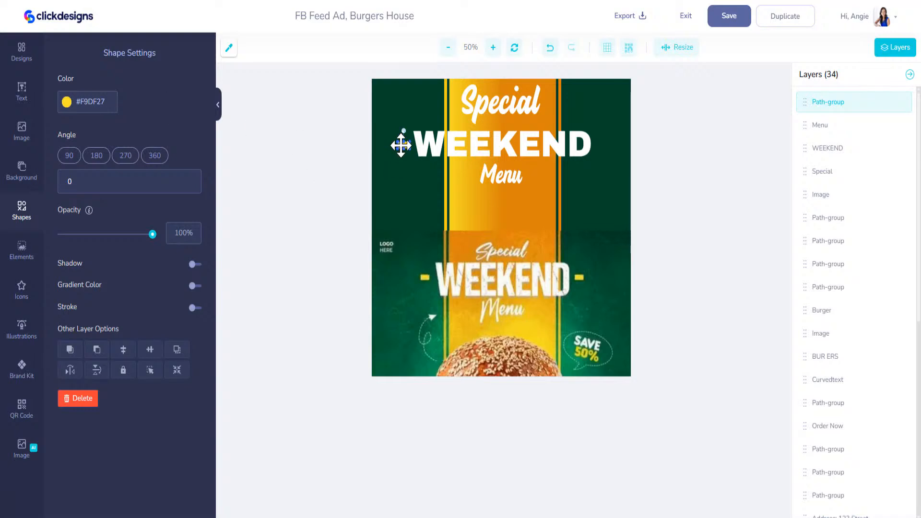
Step: Duplicate the yellow dash and place the copy right of WEEKEND
{"action": "key", "text": "ctrl+v"}
{"action": "left_click_drag", "start_coordinate": [501, 232], "coordinate": [601, 146]}
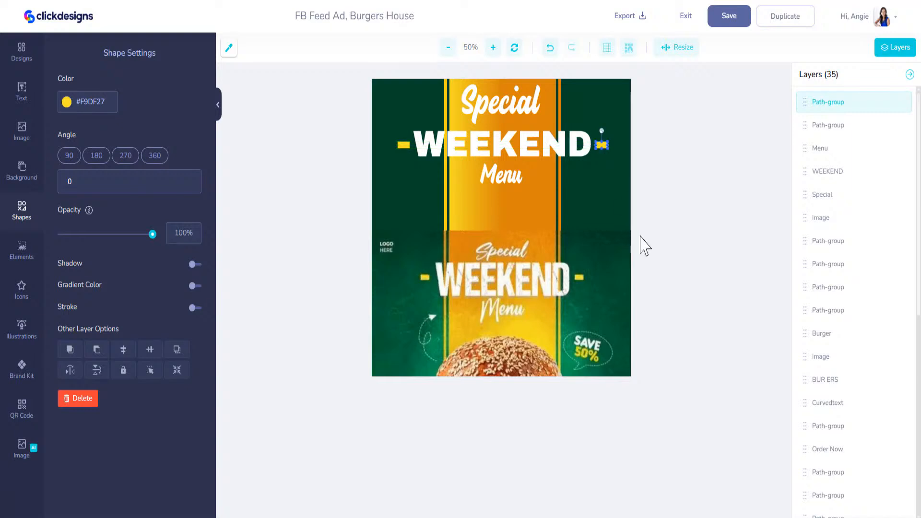
{"action": "left_click", "coordinate": [531, 305]}
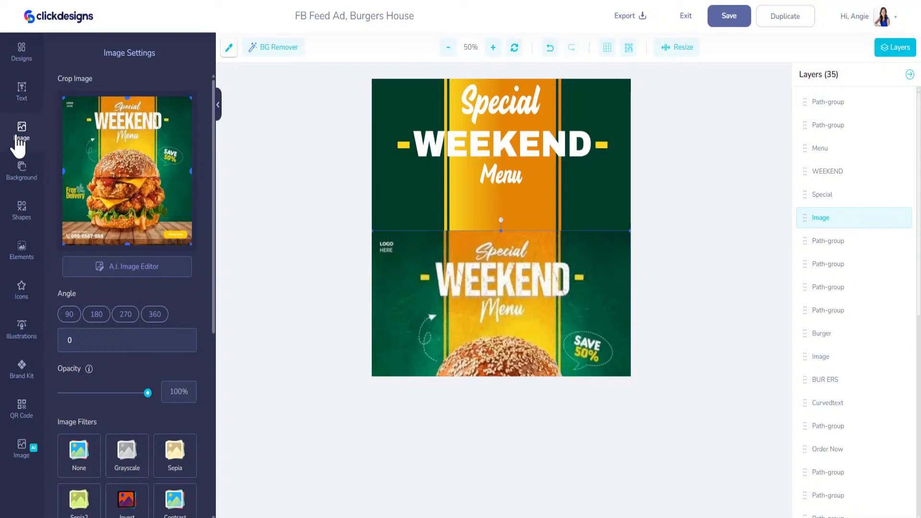
Step: Add a curved arrow from the Arrows shapes, enlarge it and rotate it to point downward
{"action": "left_click", "coordinate": [23, 211]}
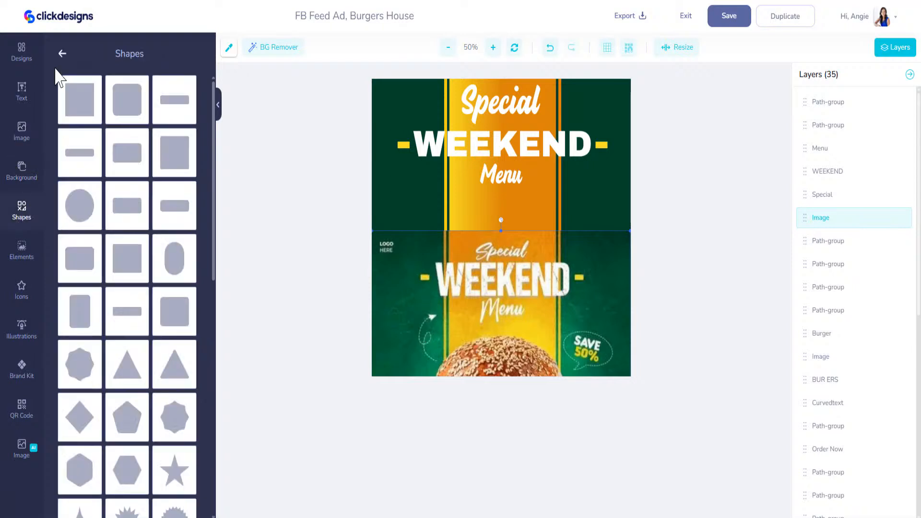
{"action": "left_click", "coordinate": [62, 53]}
{"action": "scroll", "coordinate": [100, 338], "scroll_direction": "down", "scroll_amount": 9}
{"action": "scroll", "coordinate": [109, 345], "scroll_direction": "down", "scroll_amount": 5}
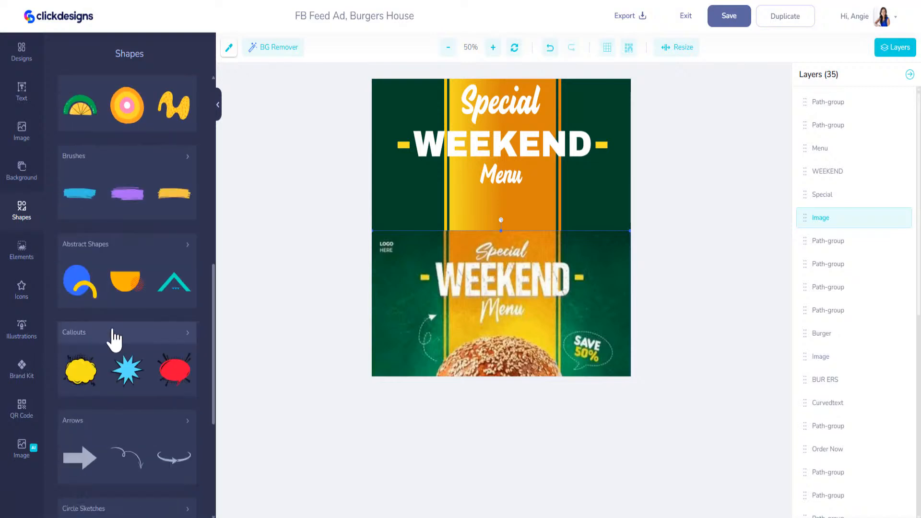
{"action": "left_click", "coordinate": [128, 302]}
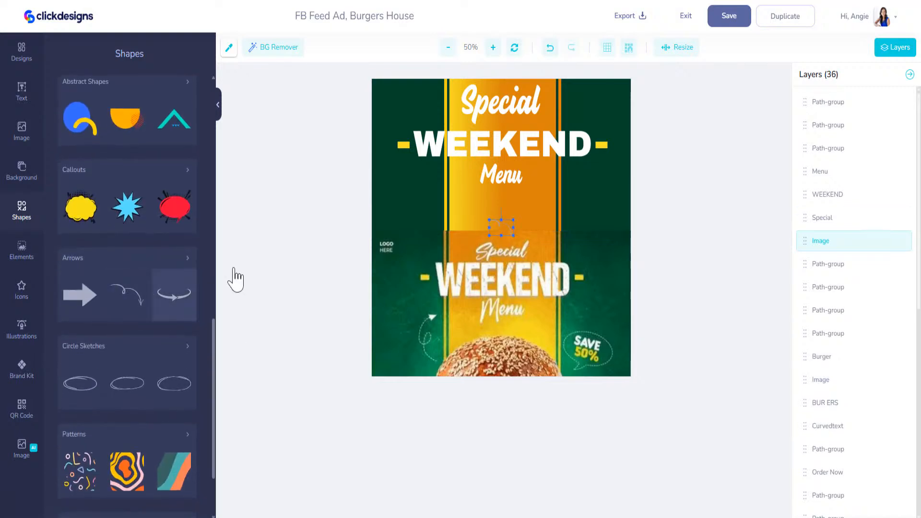
{"action": "left_click_drag", "start_coordinate": [513, 235], "coordinate": [562, 267]}
{"action": "left_click_drag", "start_coordinate": [525, 206], "coordinate": [439, 224]}
Step: Make the arrow white #FFFFFF, then nudge and shorten it left of Menu
{"action": "left_click", "coordinate": [67, 102]}
{"action": "left_click_drag", "start_coordinate": [84, 132], "coordinate": [60, 115]}
{"action": "left_click_drag", "start_coordinate": [429, 212], "coordinate": [423, 213]}
{"action": "left_click_drag", "start_coordinate": [429, 264], "coordinate": [409, 222]}
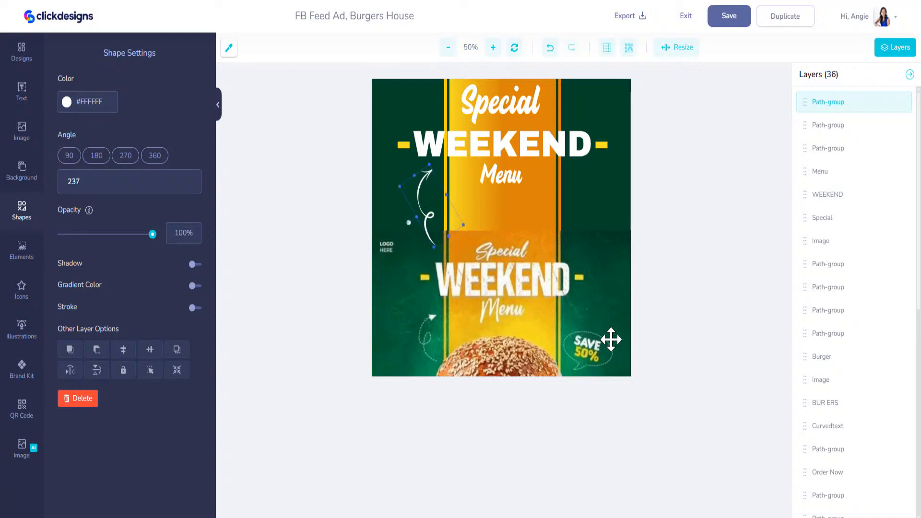
Step: Add the light-blue speech bubble from the callout shapes, enlarge it and place it beside Menu
{"action": "left_click", "coordinate": [22, 216]}
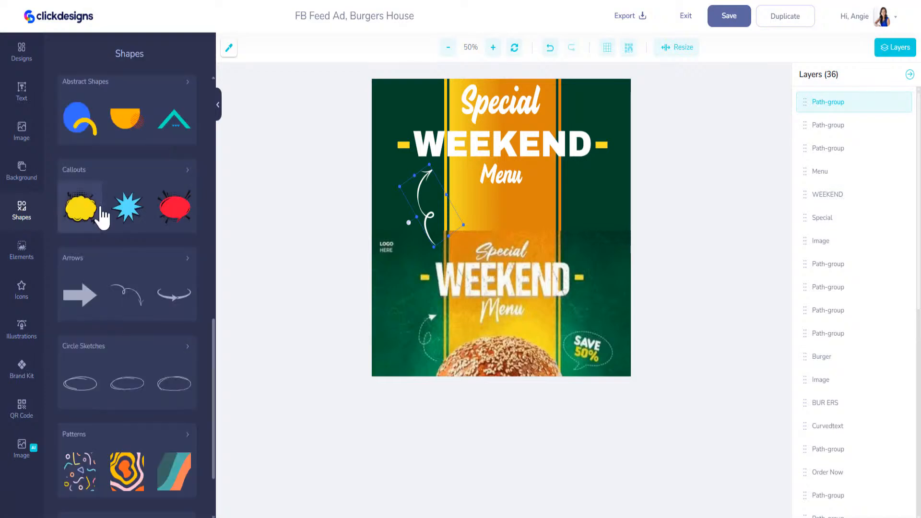
{"action": "left_click", "coordinate": [167, 181]}
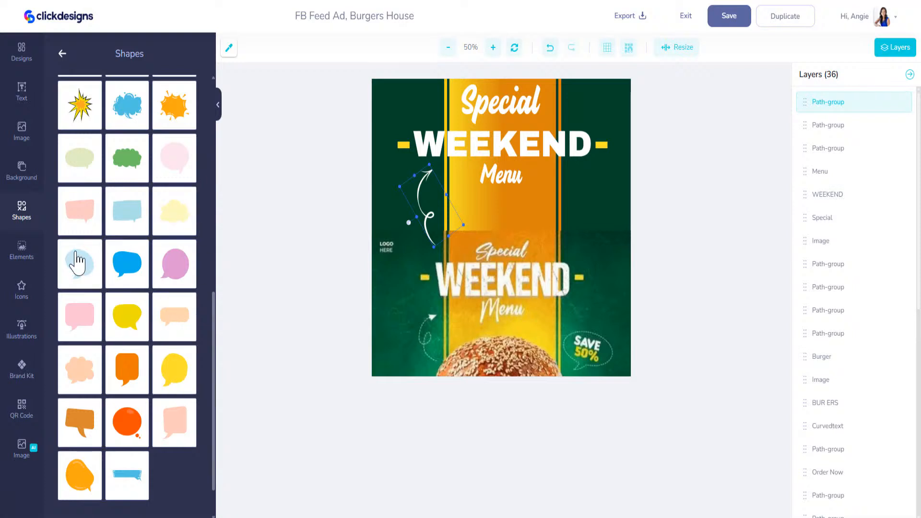
{"action": "left_click", "coordinate": [79, 275]}
{"action": "left_click_drag", "start_coordinate": [514, 241], "coordinate": [549, 294]}
{"action": "left_click_drag", "start_coordinate": [534, 258], "coordinate": [591, 225]}
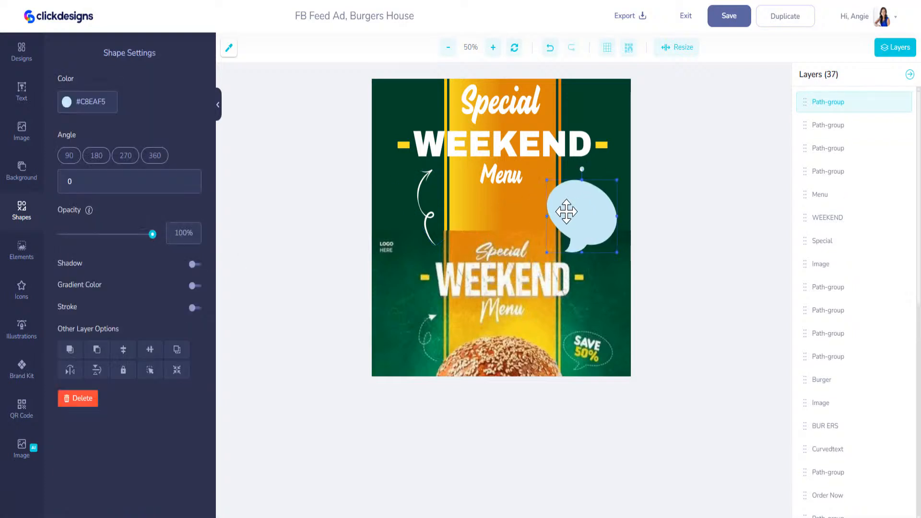
Step: Give the speech bubble a white outline
{"action": "left_click", "coordinate": [194, 308]}
{"action": "left_click", "coordinate": [67, 334]}
{"action": "left_click", "coordinate": [70, 354]}
{"action": "left_click", "coordinate": [131, 307]}
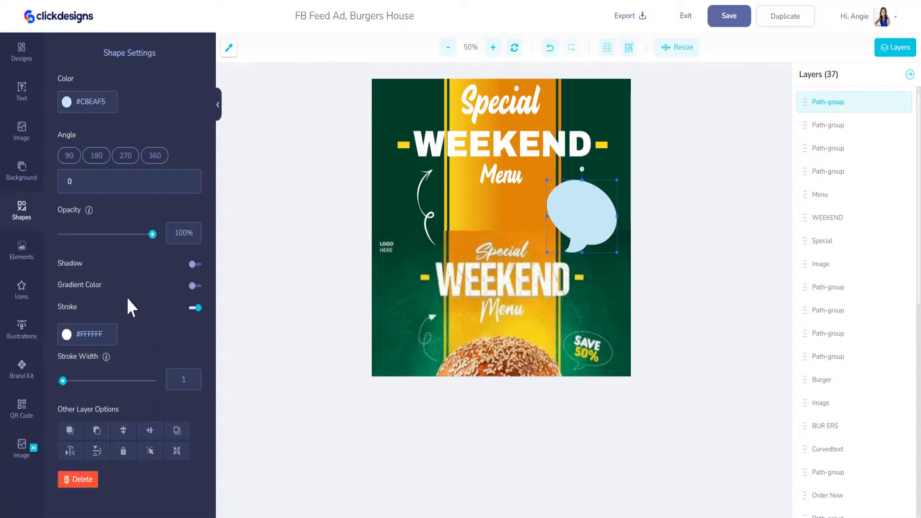
Step: Make the bubble fill transparent, thicken the outline to 6.4, and shorten the bubble
{"action": "left_click", "coordinate": [67, 102]}
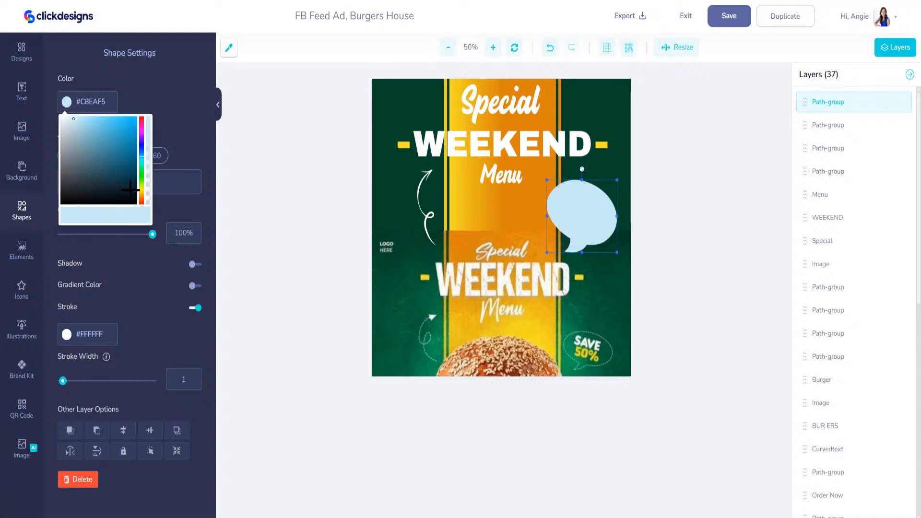
{"action": "left_click_drag", "start_coordinate": [148, 166], "coordinate": [153, 217]}
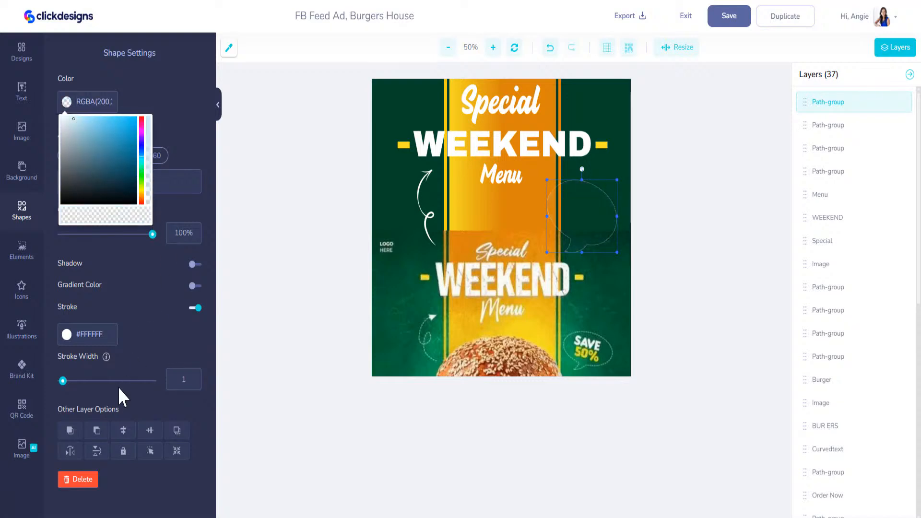
{"action": "left_click_drag", "start_coordinate": [63, 381], "coordinate": [74, 382]}
{"action": "left_click_drag", "start_coordinate": [582, 253], "coordinate": [595, 193]}
{"action": "left_click", "coordinate": [21, 91]}
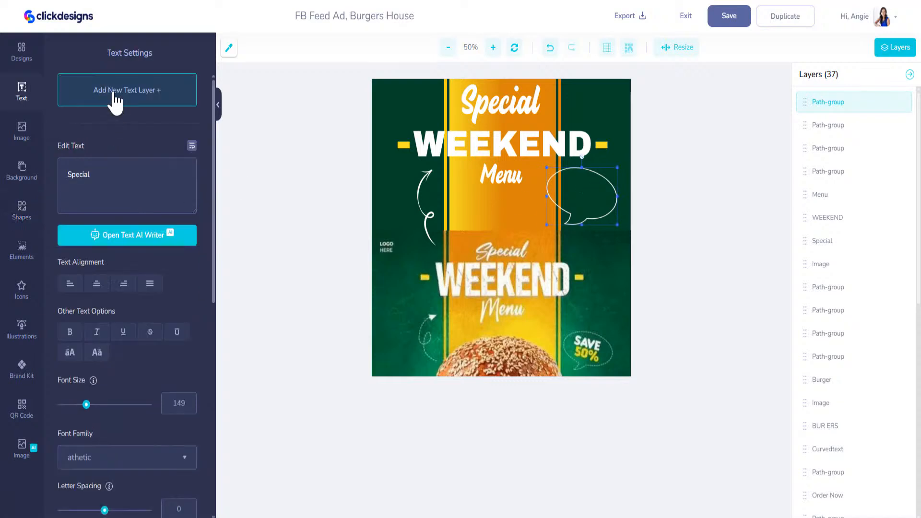
Step: Add a SAVE text layer and move it into the speech bubble
{"action": "left_click", "coordinate": [115, 99]}
{"action": "left_click_drag", "start_coordinate": [122, 177], "coordinate": [42, 158]}
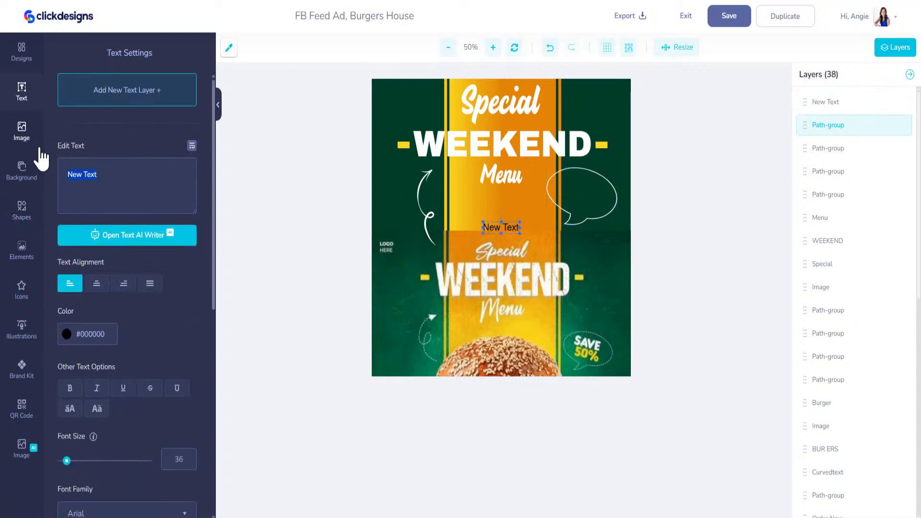
{"action": "type", "text": "SAVE"}
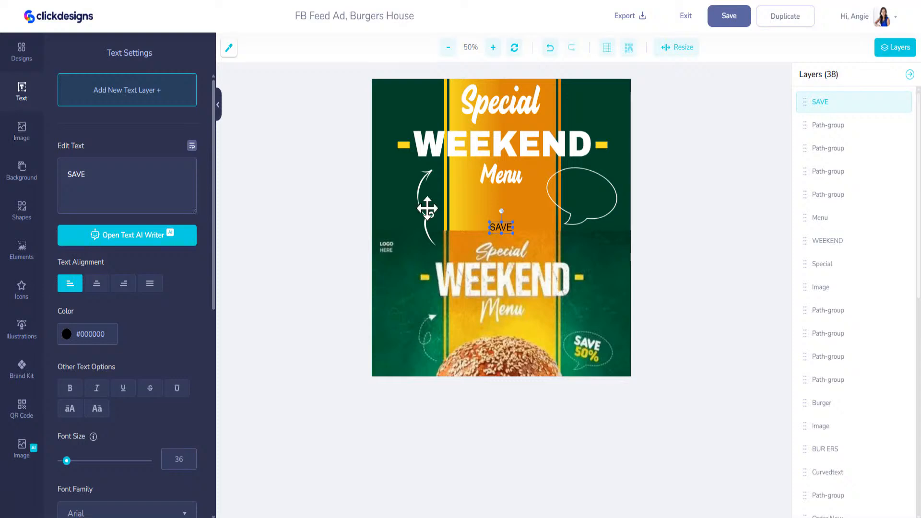
{"action": "left_click_drag", "start_coordinate": [507, 229], "coordinate": [588, 187]}
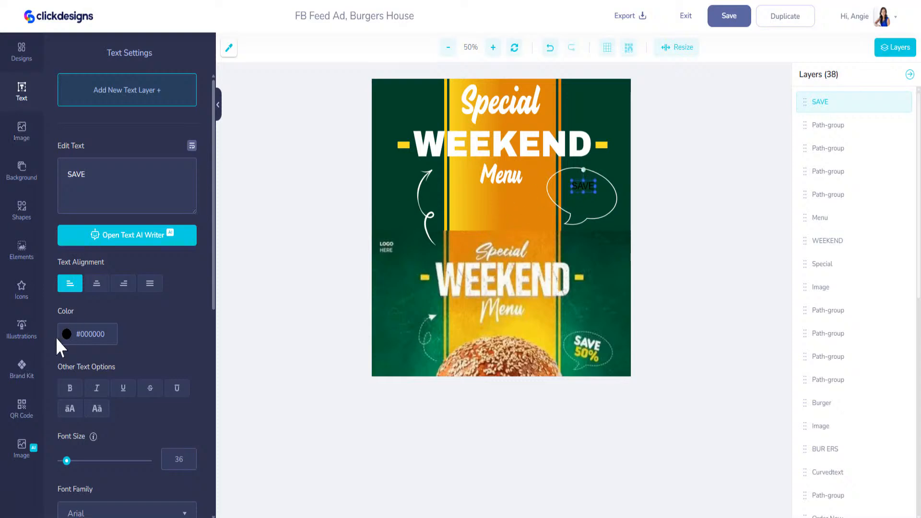
Step: Make SAVE white #FFFFFF, bold, in the Archivo Black font
{"action": "left_click", "coordinate": [66, 335]}
{"action": "left_click_drag", "start_coordinate": [71, 357], "coordinate": [35, 338]}
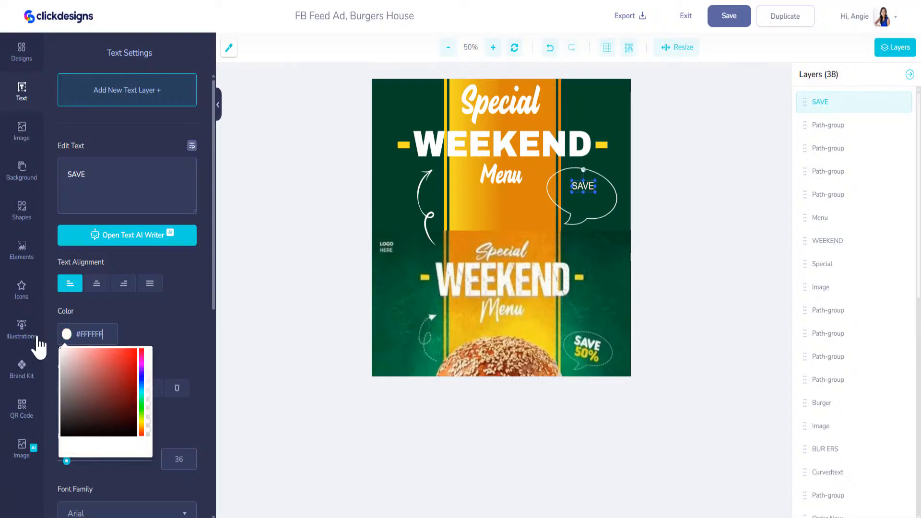
{"action": "left_click", "coordinate": [165, 317]}
{"action": "left_click", "coordinate": [68, 393]}
{"action": "scroll", "coordinate": [123, 432], "scroll_direction": "down", "scroll_amount": 5}
{"action": "left_click", "coordinate": [96, 293]}
{"action": "left_click", "coordinate": [102, 369]}
Step: Tilt SAVE clockwise and shrink the speech bubble around it
{"action": "left_click_drag", "start_coordinate": [584, 171], "coordinate": [605, 195]}
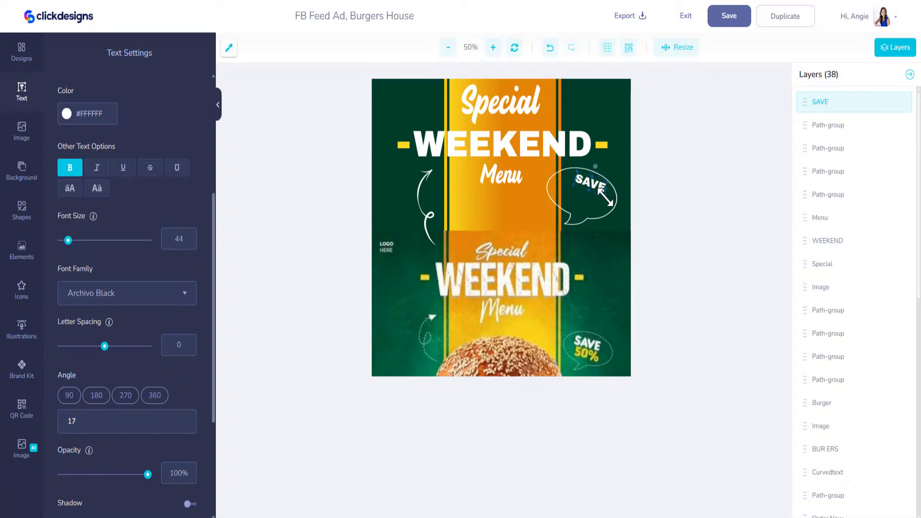
{"action": "left_click", "coordinate": [560, 204]}
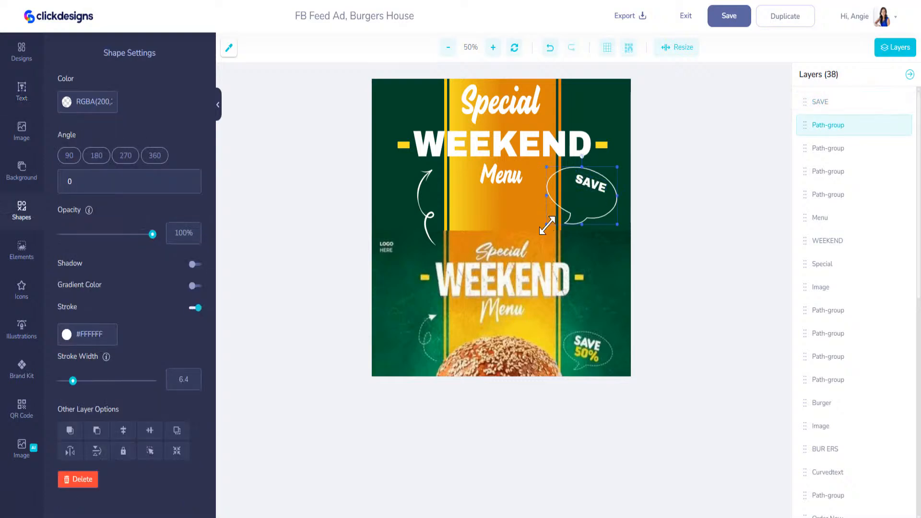
{"action": "left_click_drag", "start_coordinate": [548, 224], "coordinate": [565, 210]}
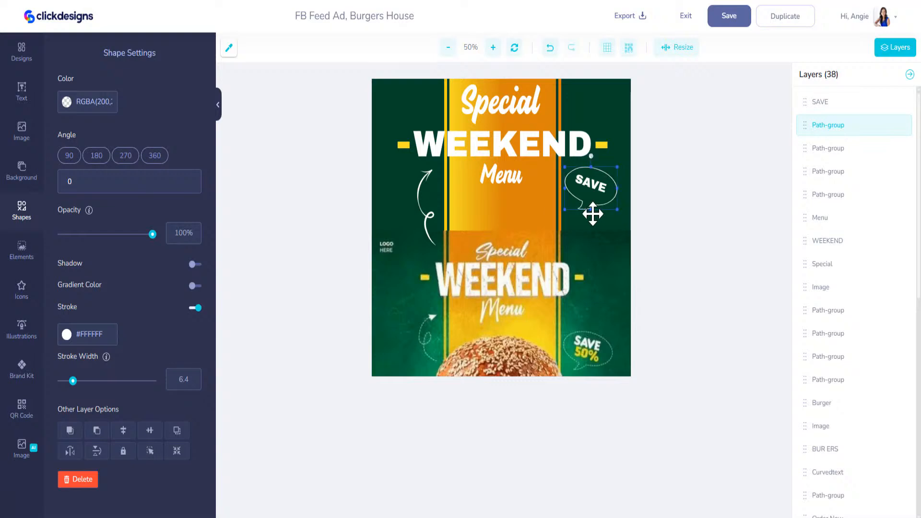
{"action": "left_click", "coordinate": [595, 183]}
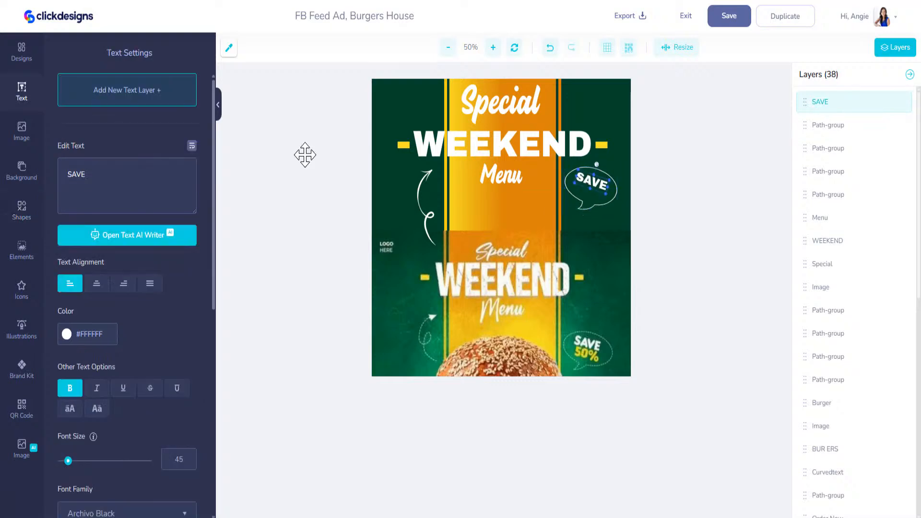
{"action": "left_click", "coordinate": [126, 96]}
Step: Type 50% in the new text layer and make it bold
{"action": "type", "text": "5)"}
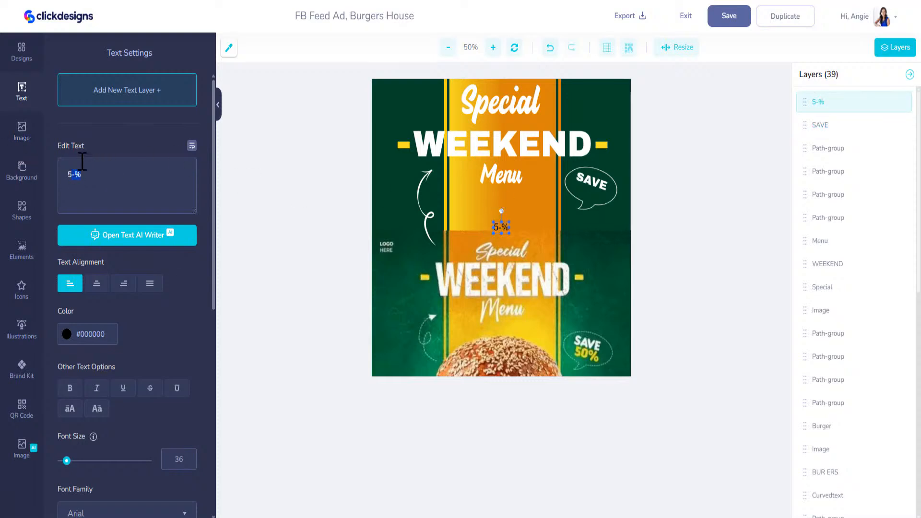
{"action": "type", "text": "%"}
{"action": "left_click", "coordinate": [67, 335]}
{"action": "left_click", "coordinate": [61, 350]}
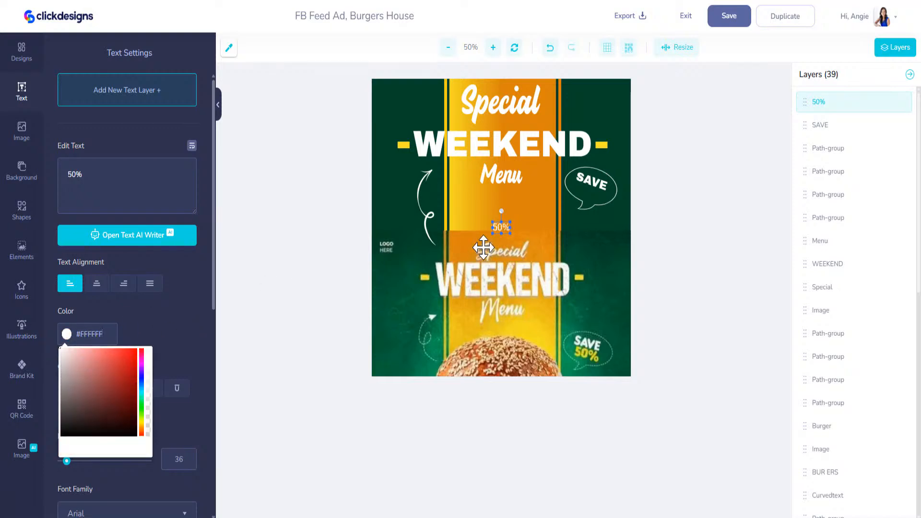
{"action": "left_click", "coordinate": [136, 350]}
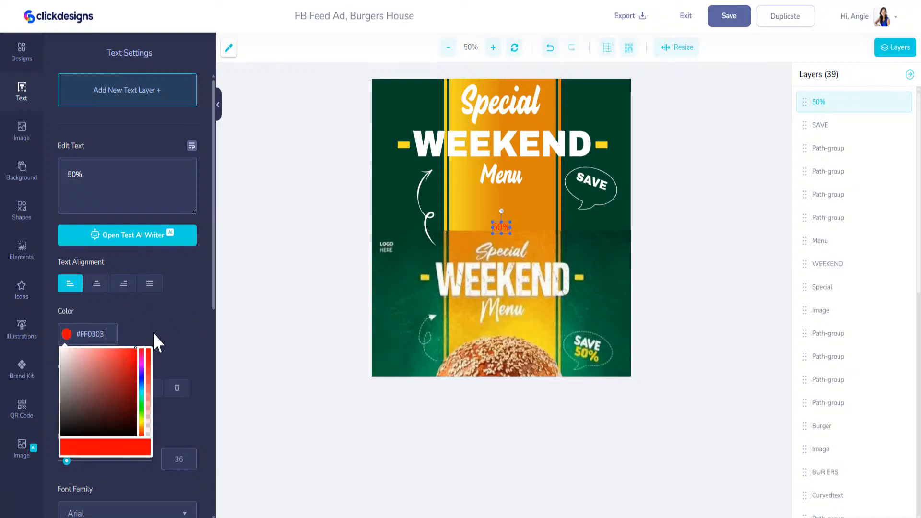
{"action": "left_click", "coordinate": [59, 350]}
{"action": "left_click_drag", "start_coordinate": [58, 350], "coordinate": [168, 322]}
{"action": "left_click", "coordinate": [164, 327]}
{"action": "left_click", "coordinate": [71, 390]}
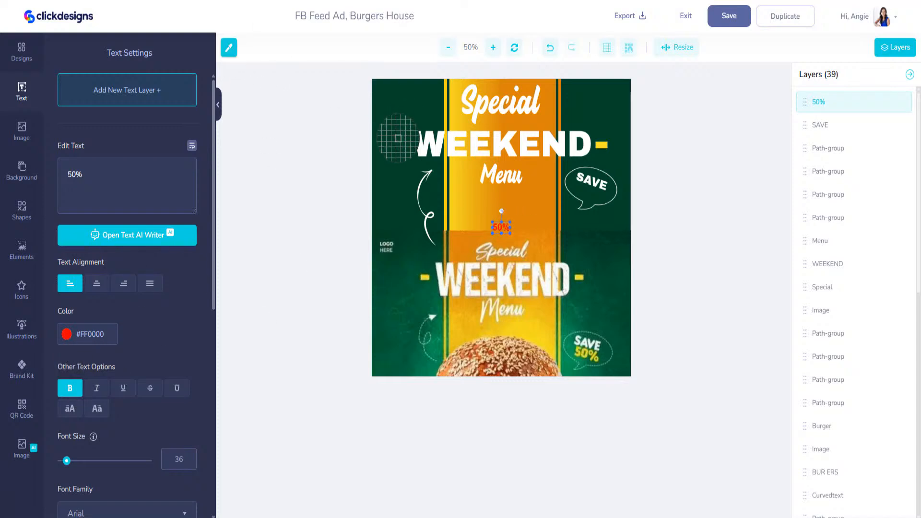
Step: Colour 50% yellow #F9DF27, enlarge it and place it under SAVE in the bubble
{"action": "left_click", "coordinate": [103, 336]}
{"action": "type", "text": "#F9DF27"}
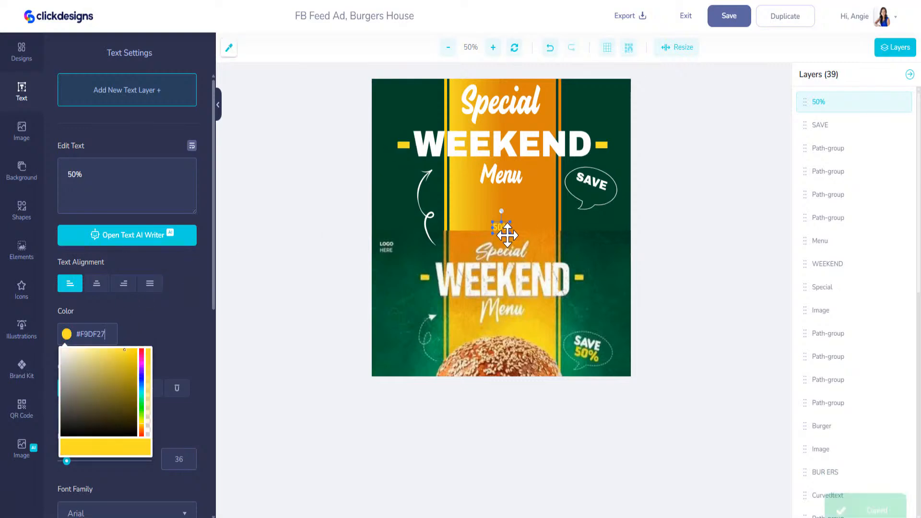
{"action": "left_click_drag", "start_coordinate": [509, 235], "coordinate": [533, 247]}
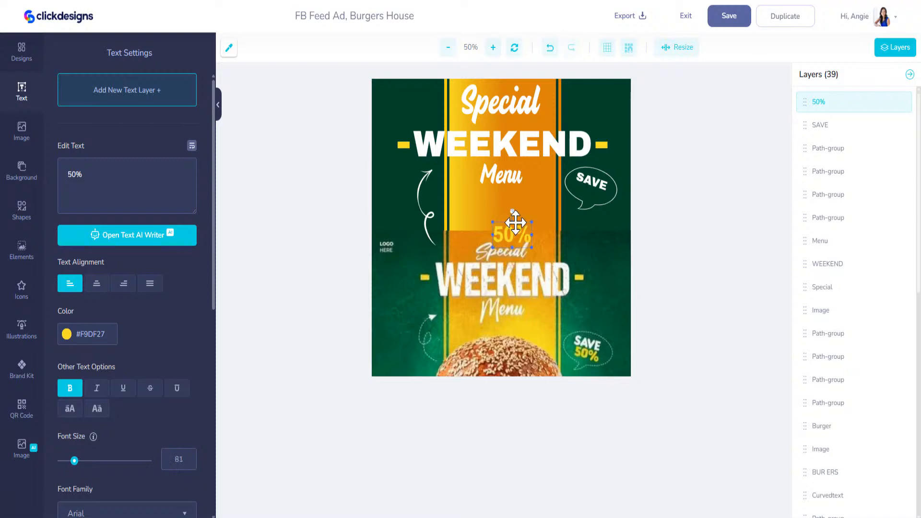
{"action": "left_click_drag", "start_coordinate": [517, 217], "coordinate": [592, 200]}
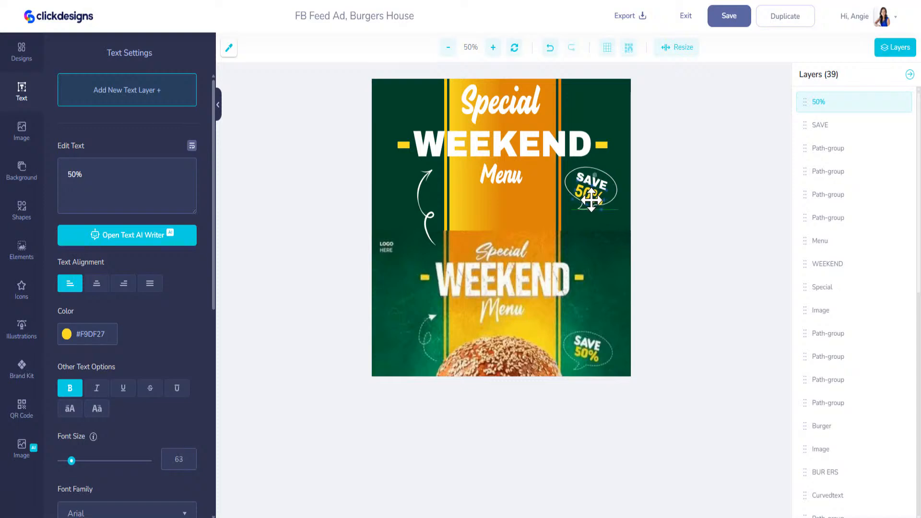
Step: Move the burger photo up the poster to expose the green bottom band
{"action": "left_click", "coordinate": [617, 199]}
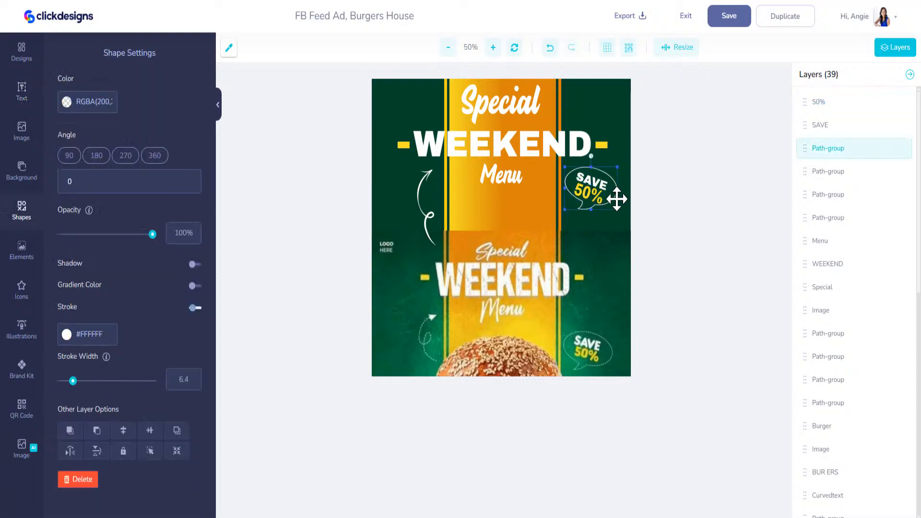
{"action": "left_click_drag", "start_coordinate": [560, 307], "coordinate": [565, 160]}
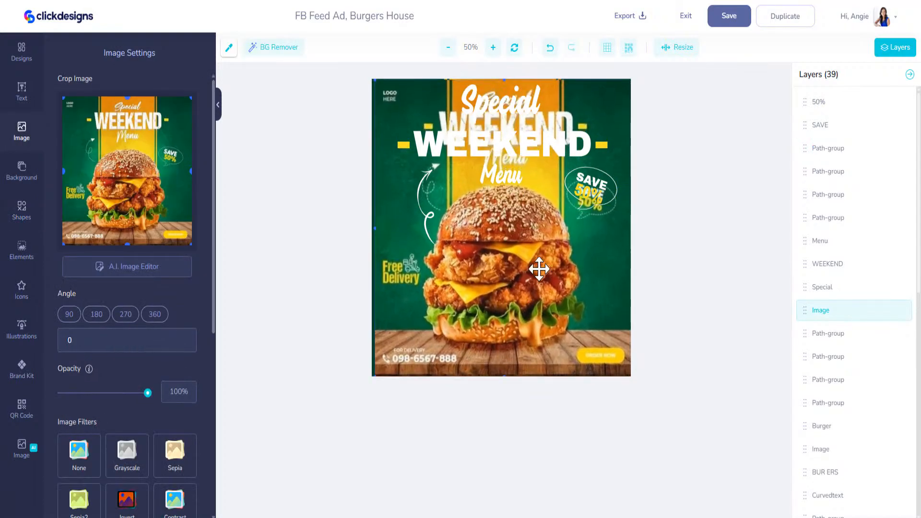
{"action": "left_click_drag", "start_coordinate": [539, 273], "coordinate": [539, 223]}
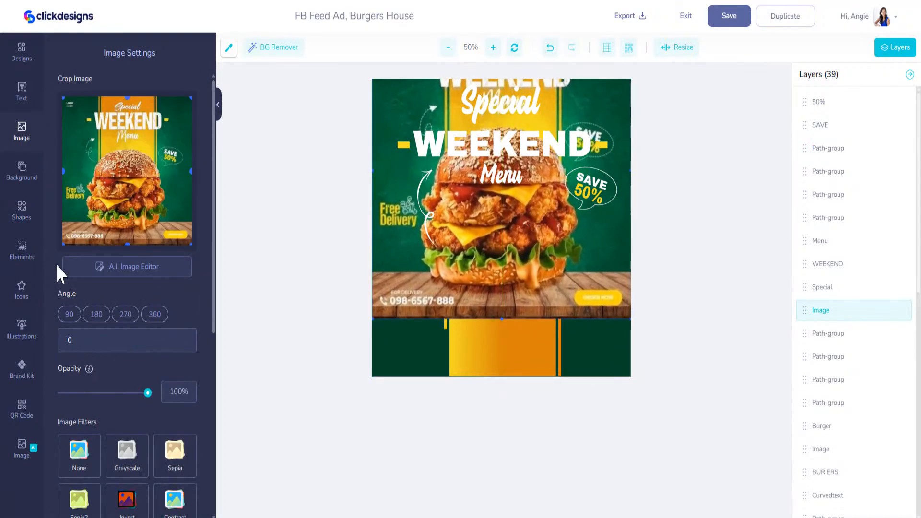
{"action": "left_click", "coordinate": [21, 91]}
{"action": "left_click", "coordinate": [117, 96]}
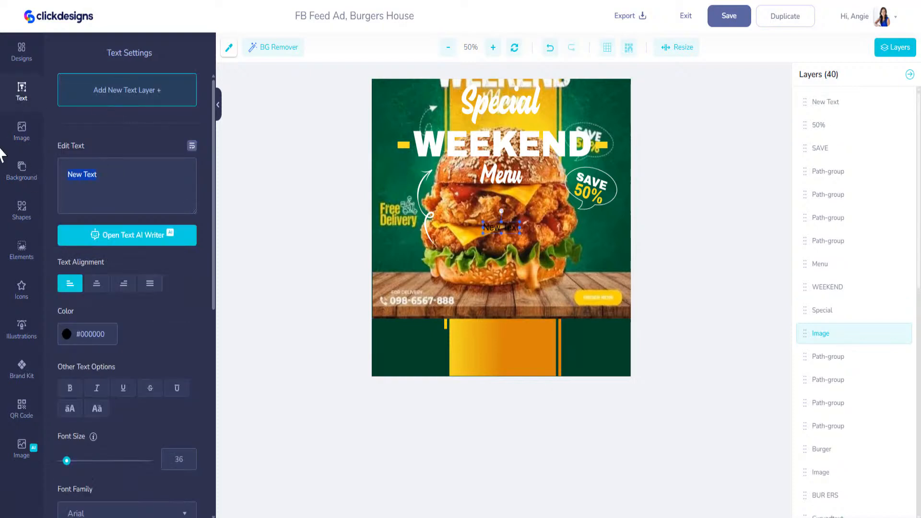
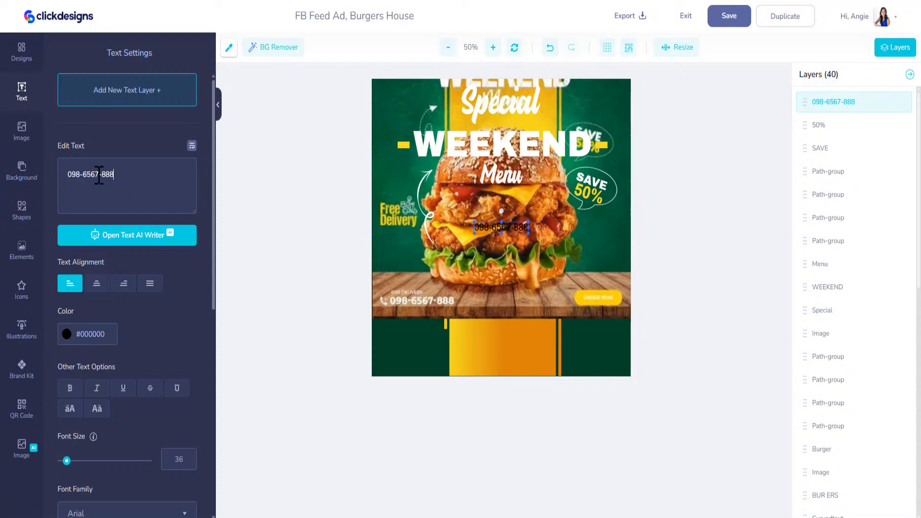
Step: Type the phone number, place it in the bottom-left green band, and make it white and bold
{"action": "left_click_drag", "start_coordinate": [496, 228], "coordinate": [410, 367]}
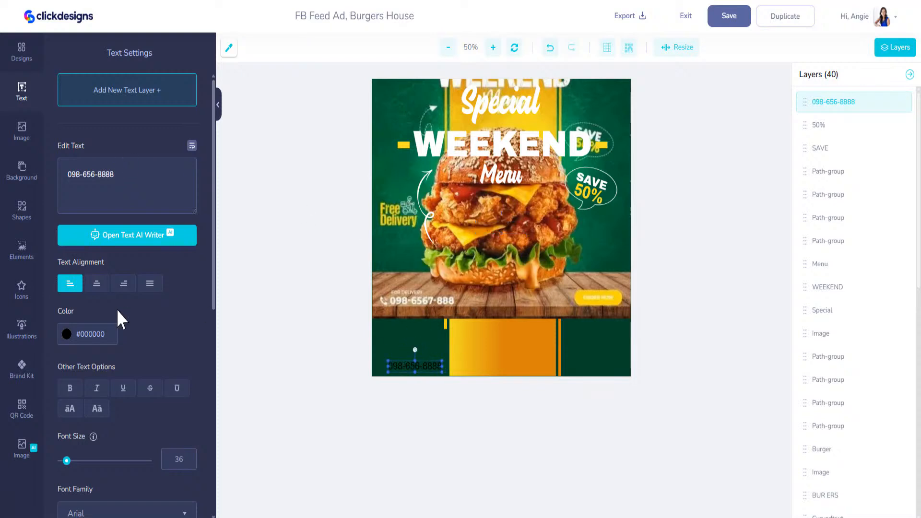
{"action": "left_click", "coordinate": [71, 340]}
{"action": "left_click", "coordinate": [87, 354]}
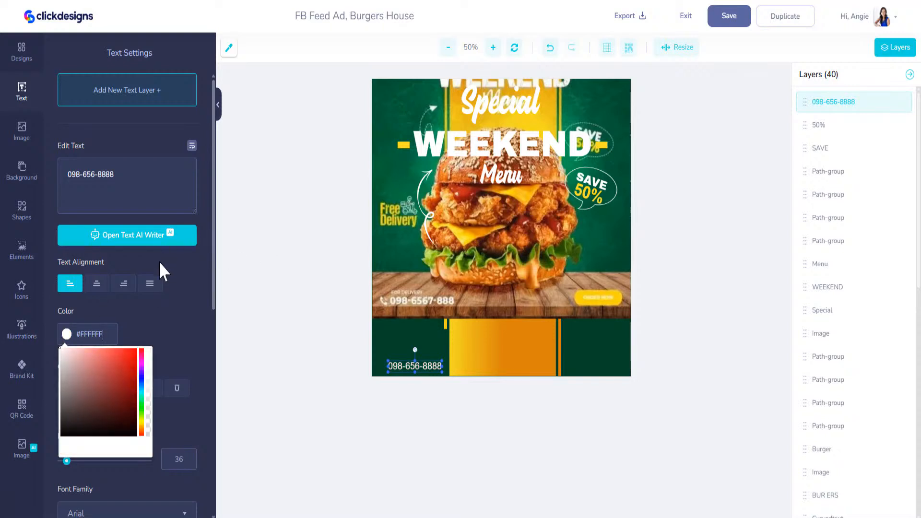
{"action": "left_click", "coordinate": [176, 317]}
{"action": "left_click", "coordinate": [70, 388]}
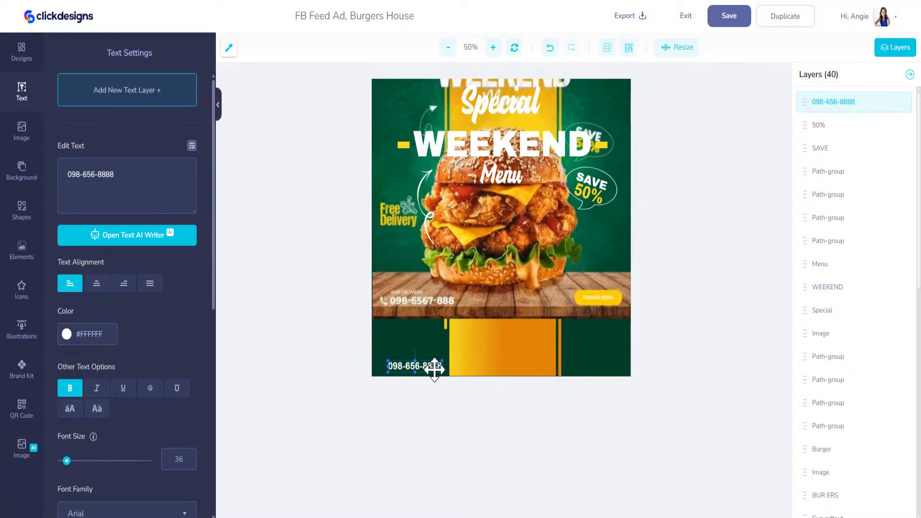
Step: Add a small white FREE DELIVERY label just above the phone number
{"action": "left_click", "coordinate": [142, 98]}
{"action": "left_click_drag", "start_coordinate": [130, 175], "coordinate": [76, 175]}
{"action": "type", "text": "FREE DELIVERY"}
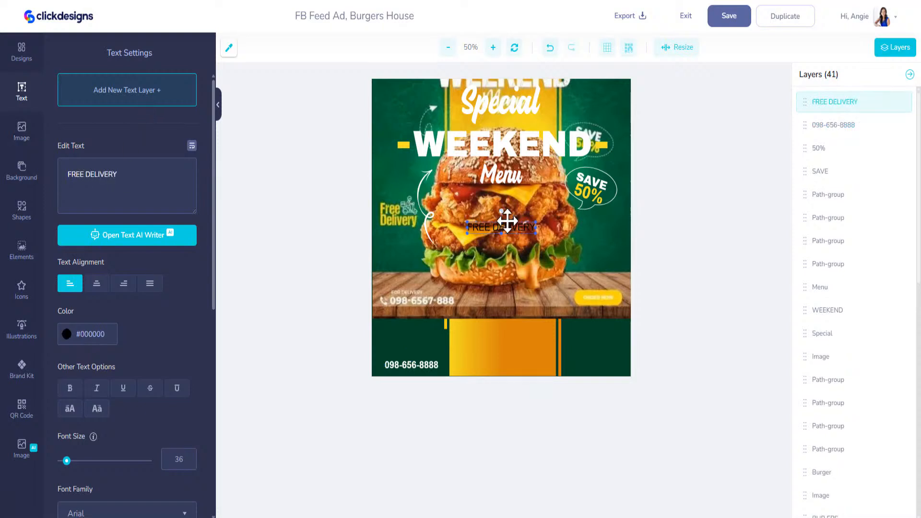
{"action": "left_click_drag", "start_coordinate": [508, 235], "coordinate": [424, 361]}
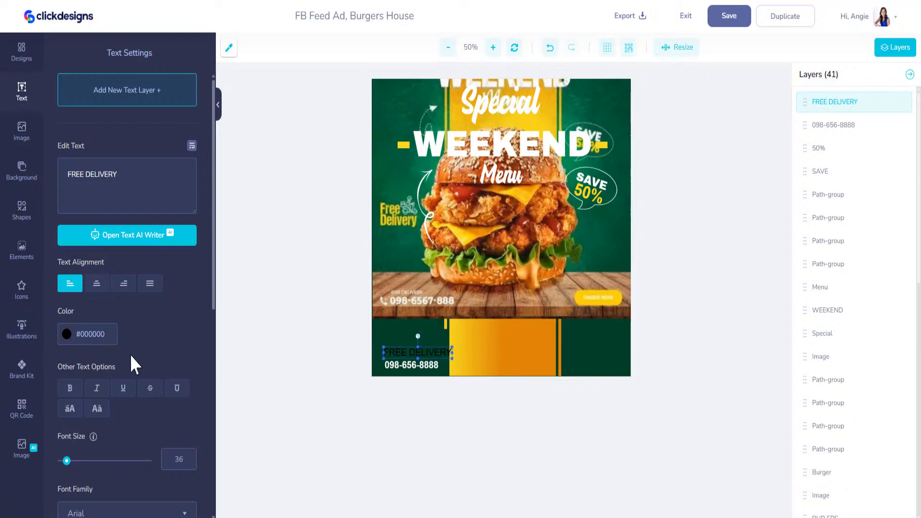
{"action": "left_click", "coordinate": [66, 335]}
{"action": "left_click", "coordinate": [62, 350]}
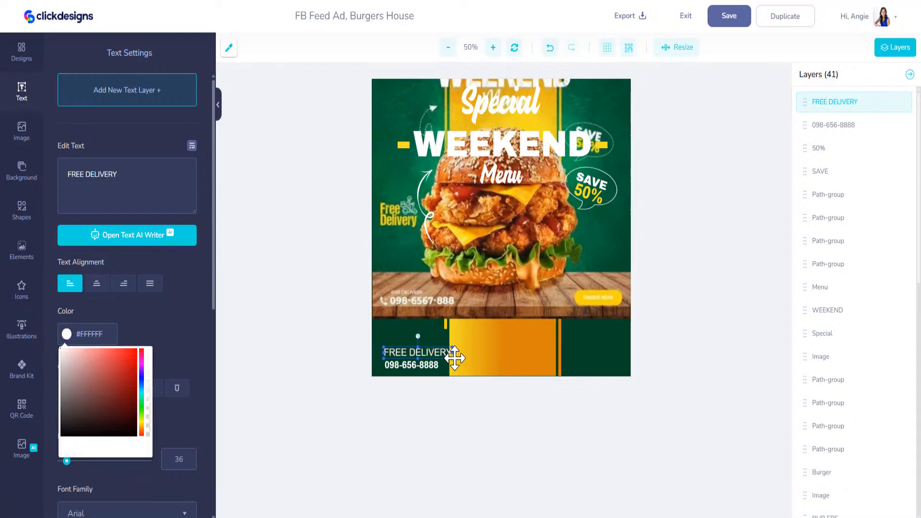
{"action": "left_click_drag", "start_coordinate": [450, 354], "coordinate": [407, 358]}
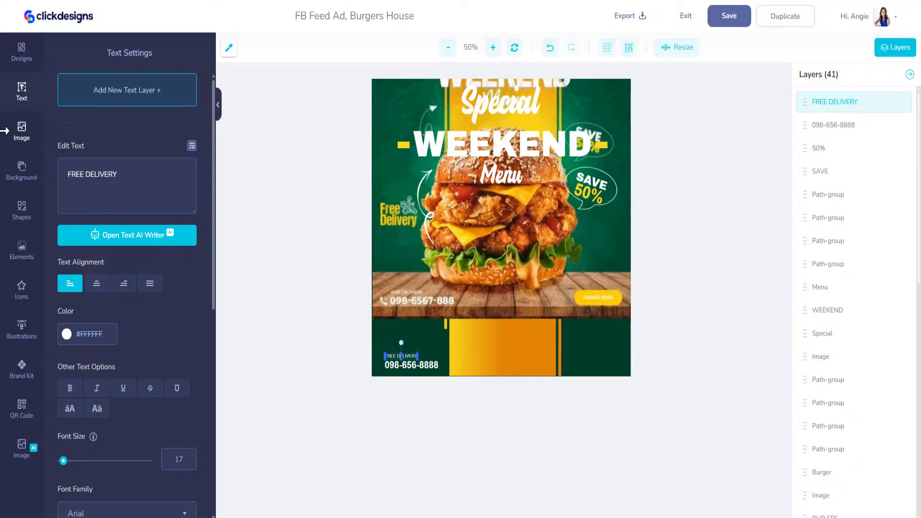
Step: Add a telephone handset icon from the Icons library and place it beside the phone number
{"action": "left_click", "coordinate": [26, 217]}
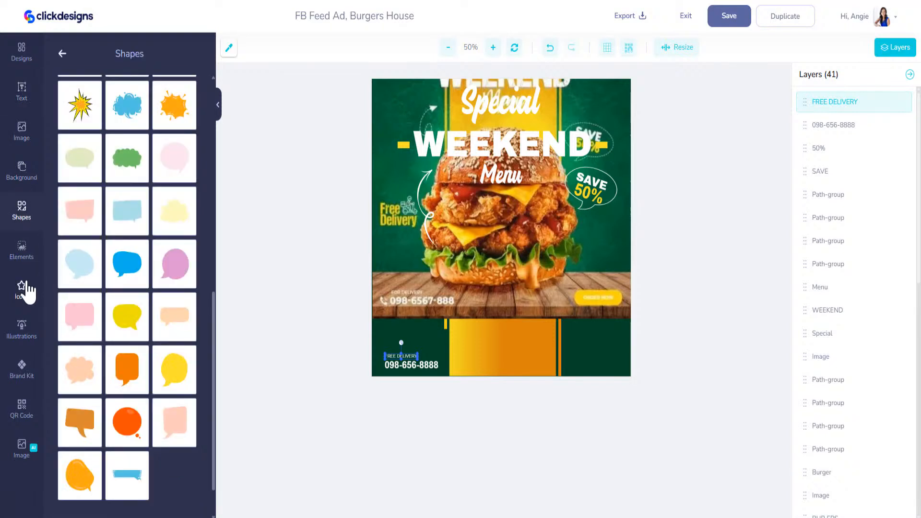
{"action": "left_click", "coordinate": [28, 288]}
{"action": "left_click", "coordinate": [118, 128]}
{"action": "type", "text": "phone"}
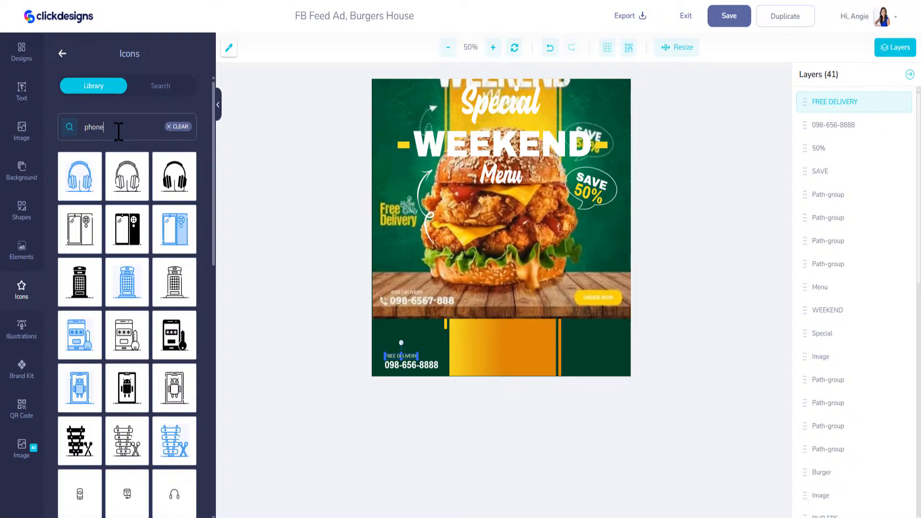
{"action": "type", "text": "telephone"}
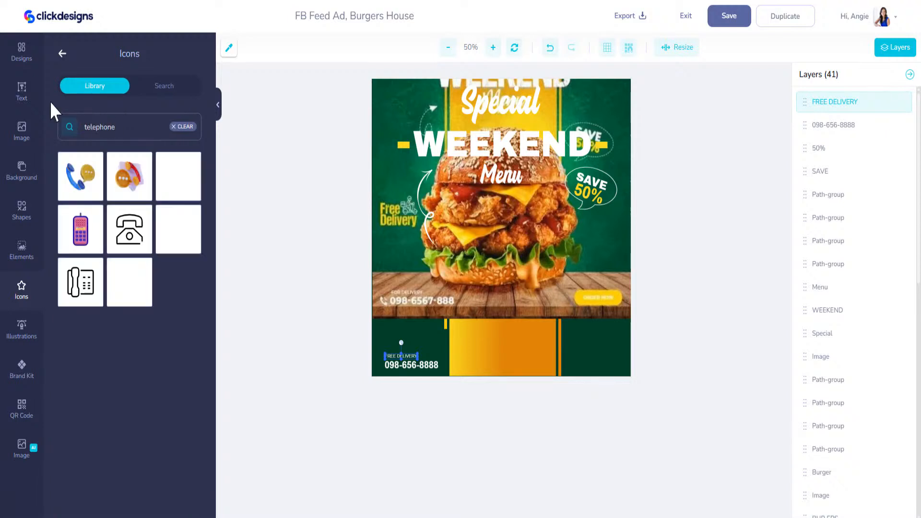
{"action": "left_click", "coordinate": [125, 287]}
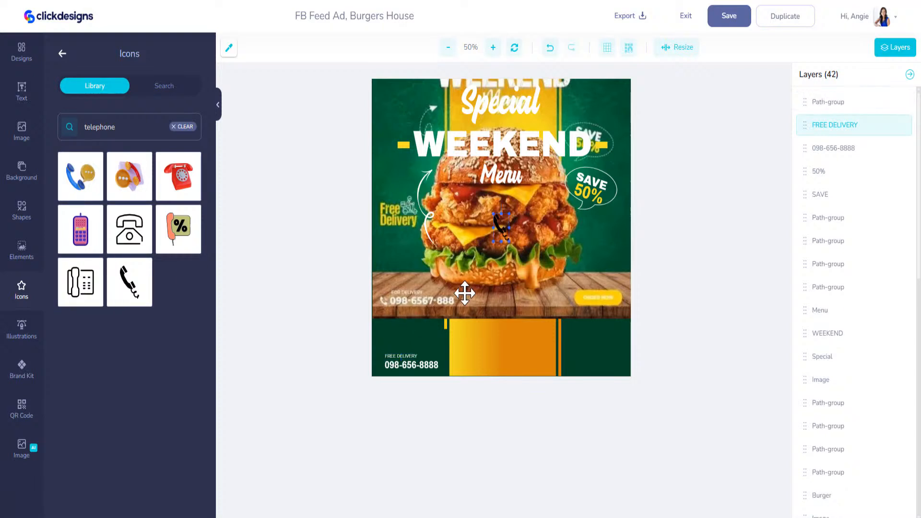
{"action": "left_click_drag", "start_coordinate": [508, 225], "coordinate": [406, 353]}
Step: Turn all three parts of the handset icon white and shrink it to fit
{"action": "left_click", "coordinate": [66, 105]}
{"action": "left_click_drag", "start_coordinate": [91, 140], "coordinate": [58, 115]}
{"action": "left_click", "coordinate": [131, 107]}
{"action": "left_click_drag", "start_coordinate": [157, 144], "coordinate": [120, 118]}
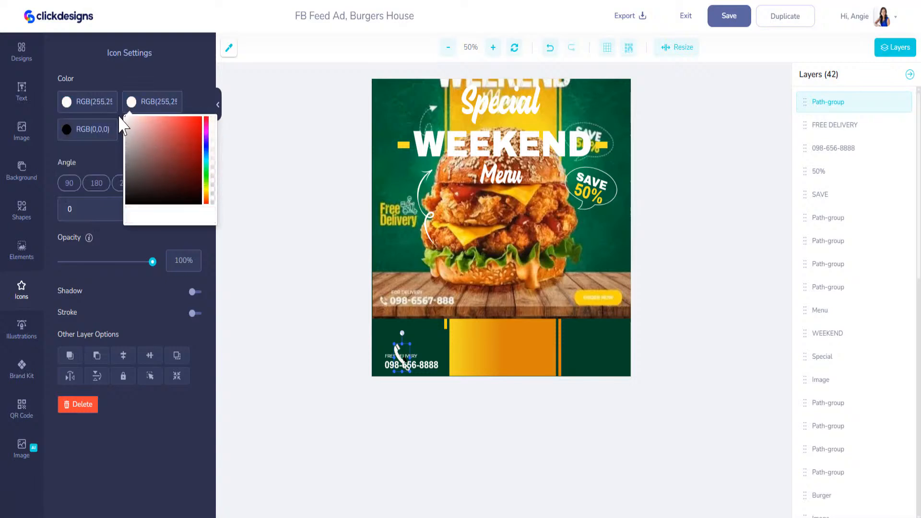
{"action": "left_click", "coordinate": [66, 133]}
{"action": "left_click_drag", "start_coordinate": [92, 168], "coordinate": [57, 141]}
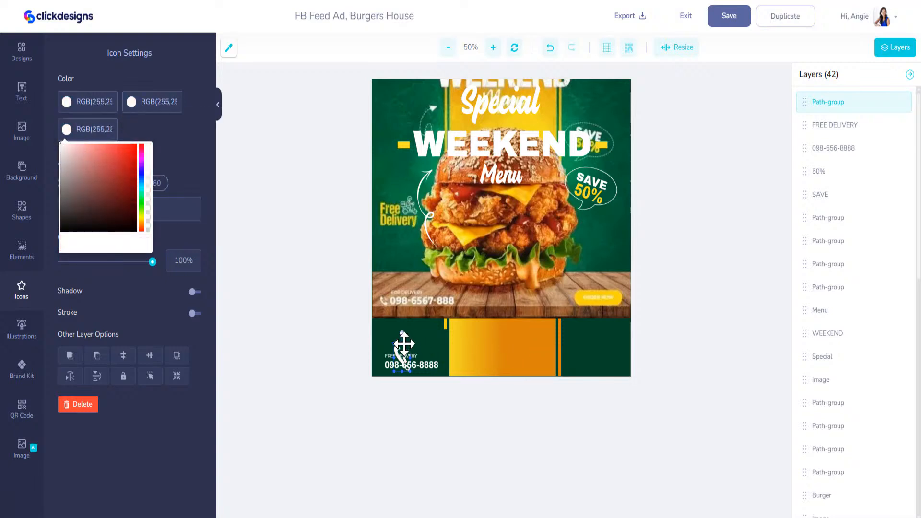
{"action": "left_click_drag", "start_coordinate": [410, 345], "coordinate": [380, 369]}
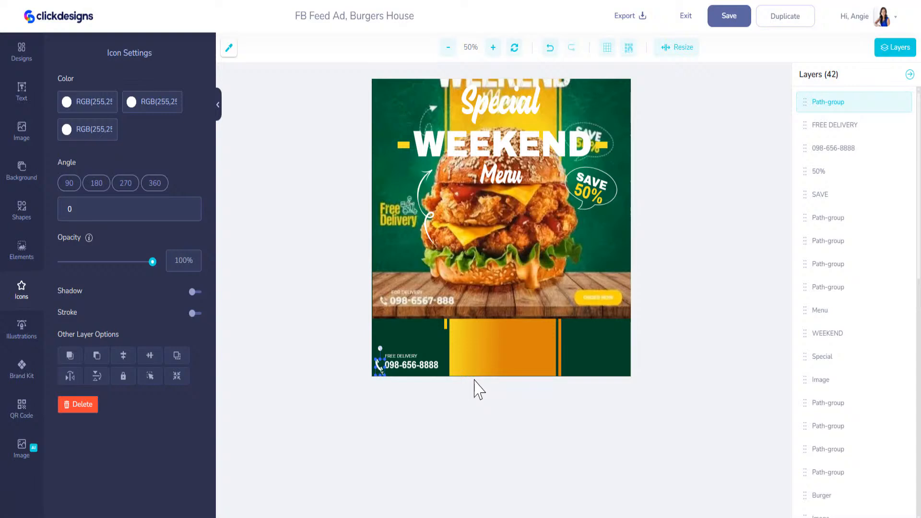
Step: Add a rounded rectangle from Basic Shapes and place it at the lower right of the green band
{"action": "left_click", "coordinate": [22, 211]}
{"action": "scroll", "coordinate": [166, 297], "scroll_direction": "down", "scroll_amount": 5}
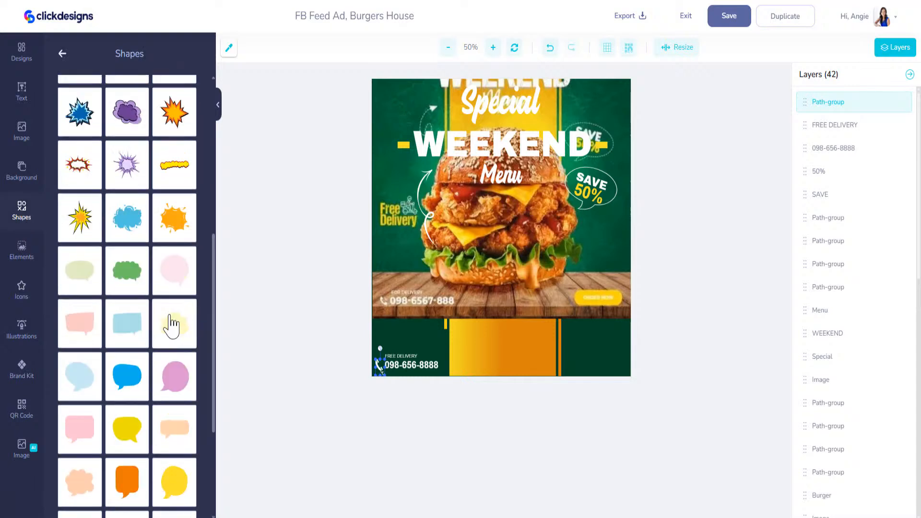
{"action": "scroll", "coordinate": [163, 312], "scroll_direction": "up", "scroll_amount": 3}
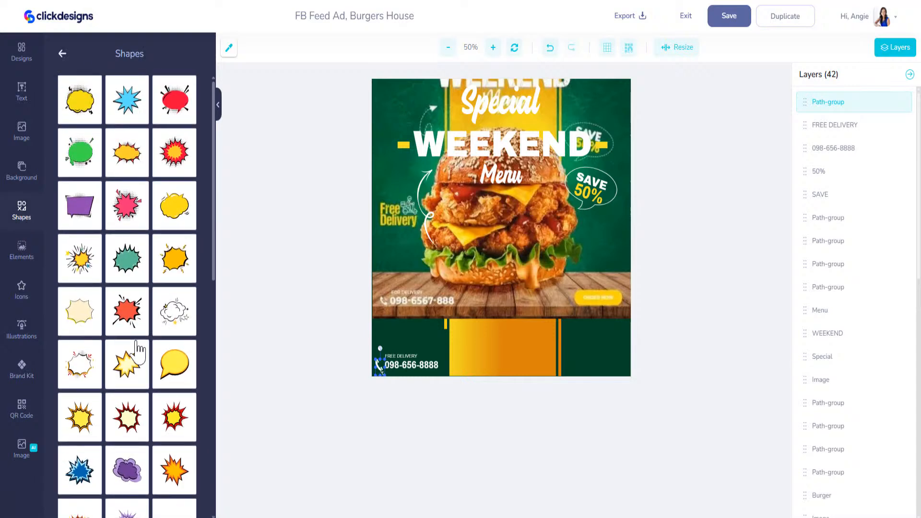
{"action": "left_click", "coordinate": [62, 54]}
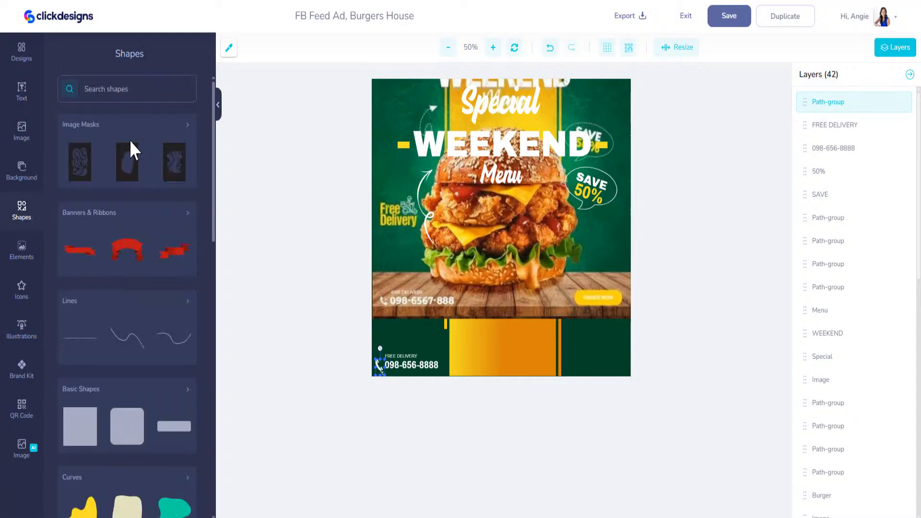
{"action": "left_click", "coordinate": [103, 400]}
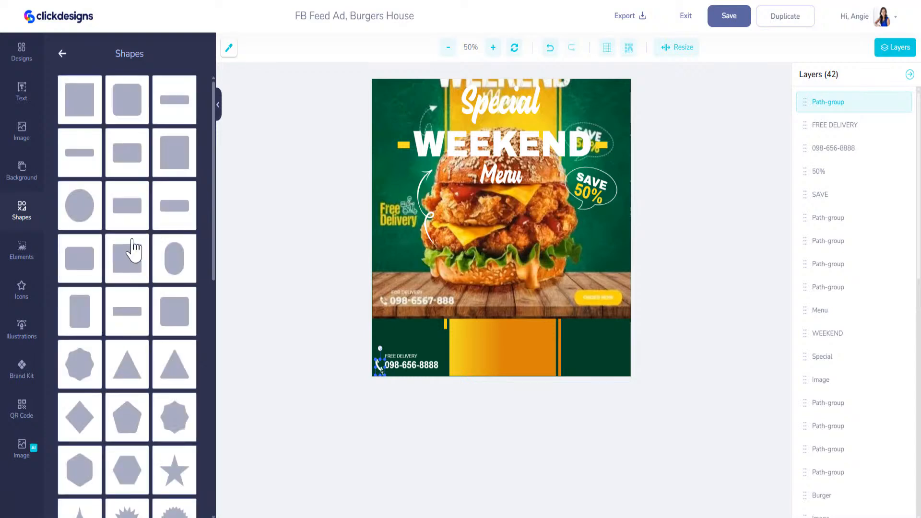
{"action": "scroll", "coordinate": [135, 242], "scroll_direction": "down", "scroll_amount": 8}
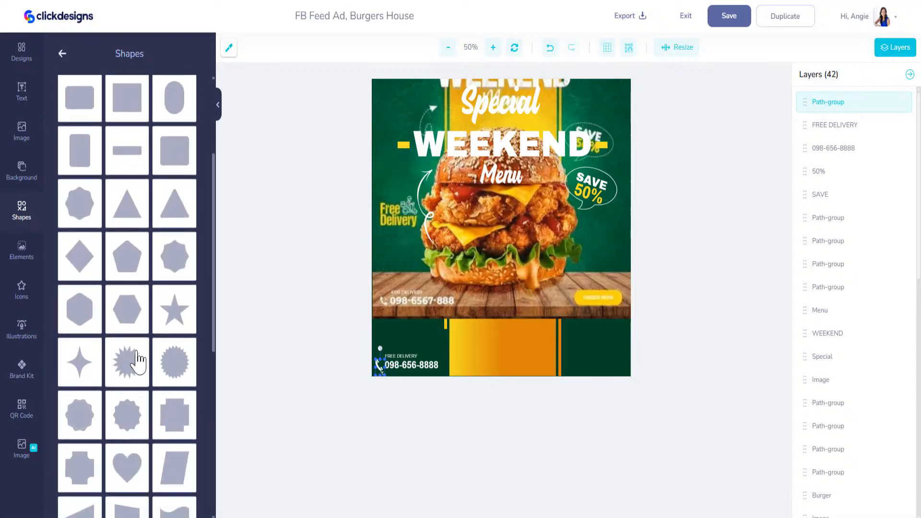
{"action": "scroll", "coordinate": [135, 367], "scroll_direction": "down", "scroll_amount": 2}
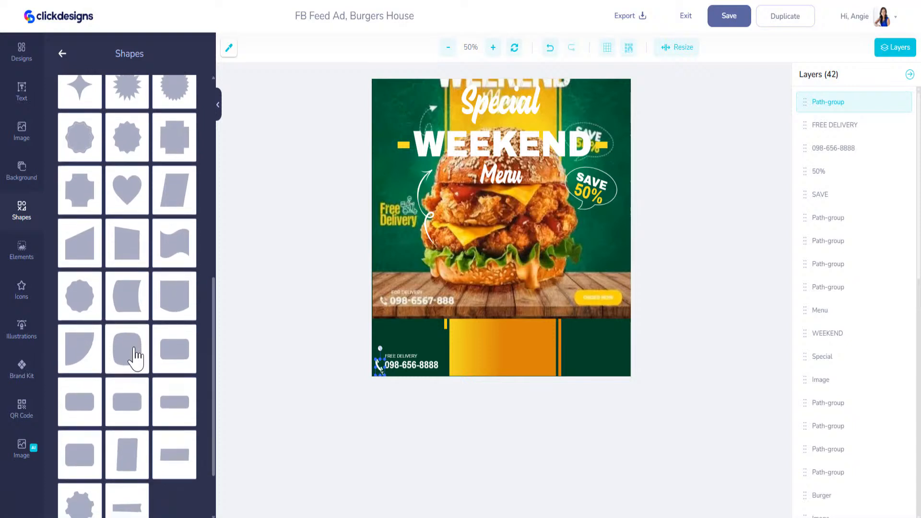
{"action": "left_click", "coordinate": [177, 407]}
{"action": "left_click_drag", "start_coordinate": [503, 235], "coordinate": [603, 364]}
Step: Add an ORDER NOW text layer at the lower right of the design
{"action": "left_click", "coordinate": [22, 92]}
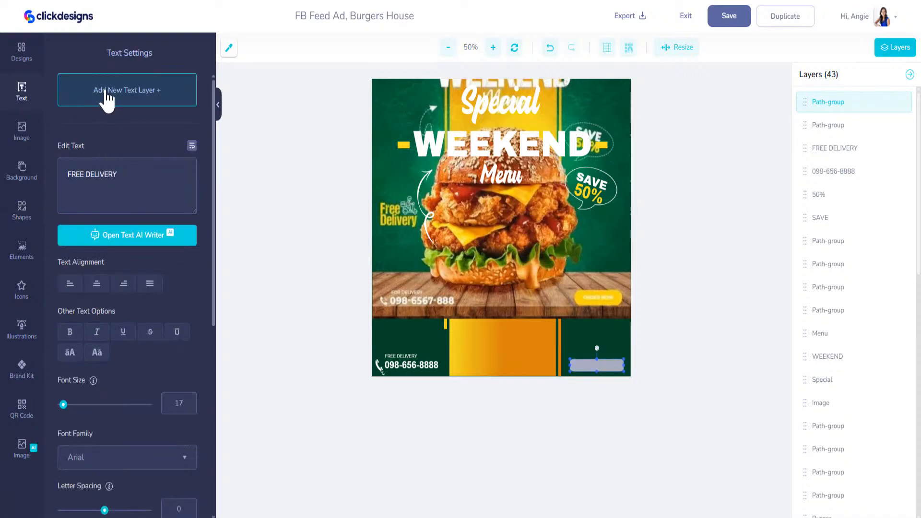
{"action": "left_click", "coordinate": [107, 100]}
{"action": "type", "text": "ORDER NOW"}
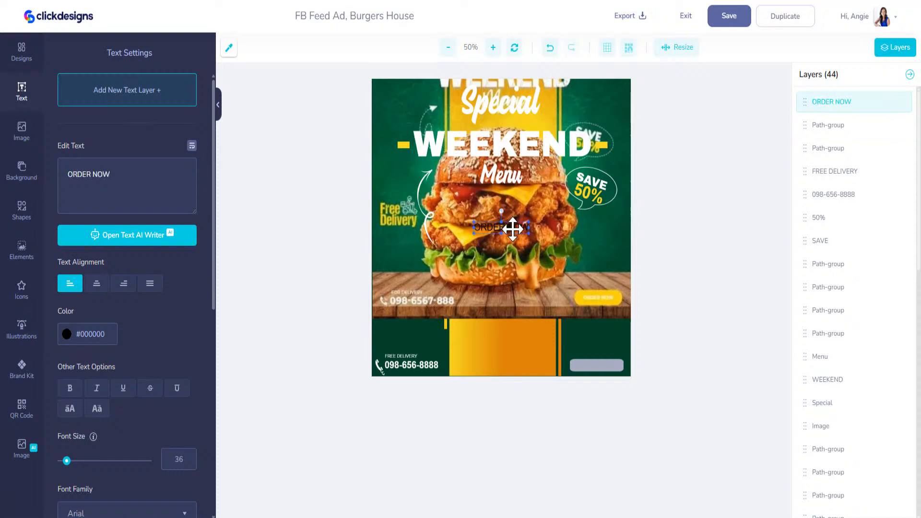
{"action": "left_click_drag", "start_coordinate": [512, 229], "coordinate": [608, 365]}
Step: Colour the rectangle with yellow #F5D209 sampled from the reference order button
{"action": "left_click", "coordinate": [607, 366]}
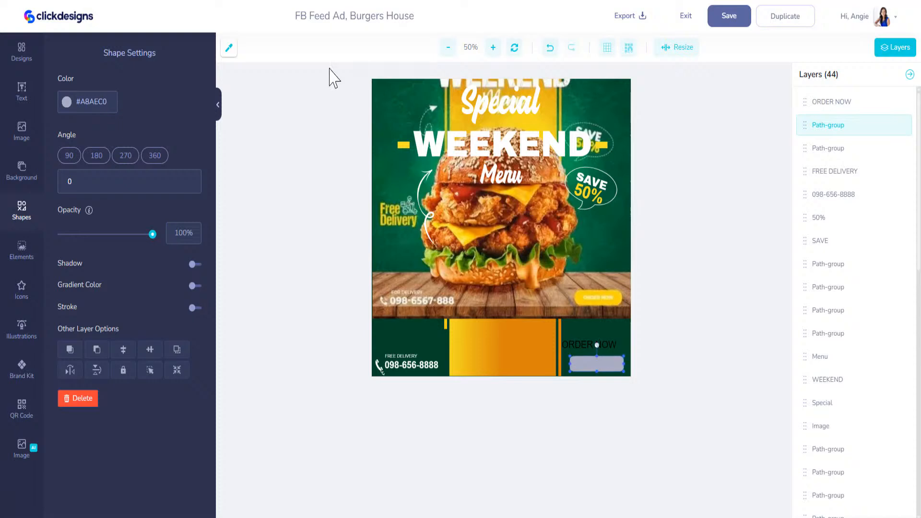
{"action": "left_click", "coordinate": [230, 50]}
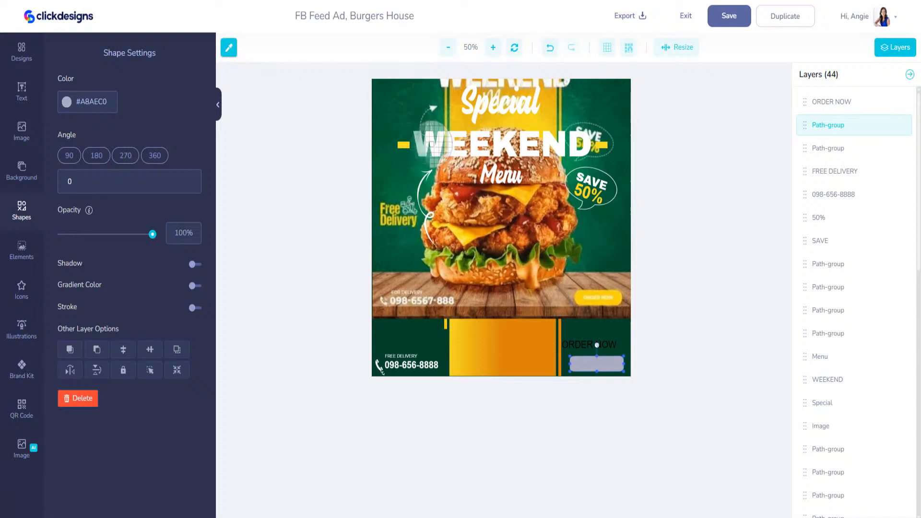
{"action": "left_click", "coordinate": [589, 292]}
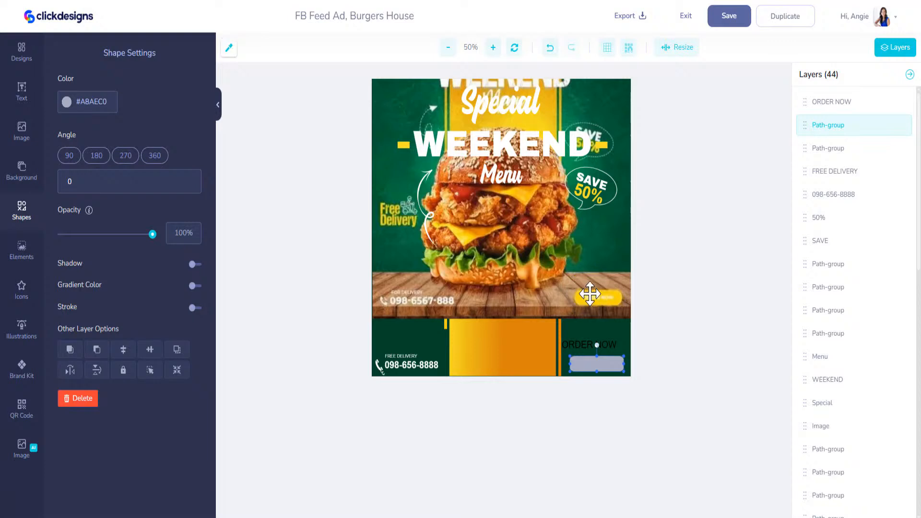
{"action": "left_click", "coordinate": [92, 102]}
{"action": "key", "text": "ctrl+v"}
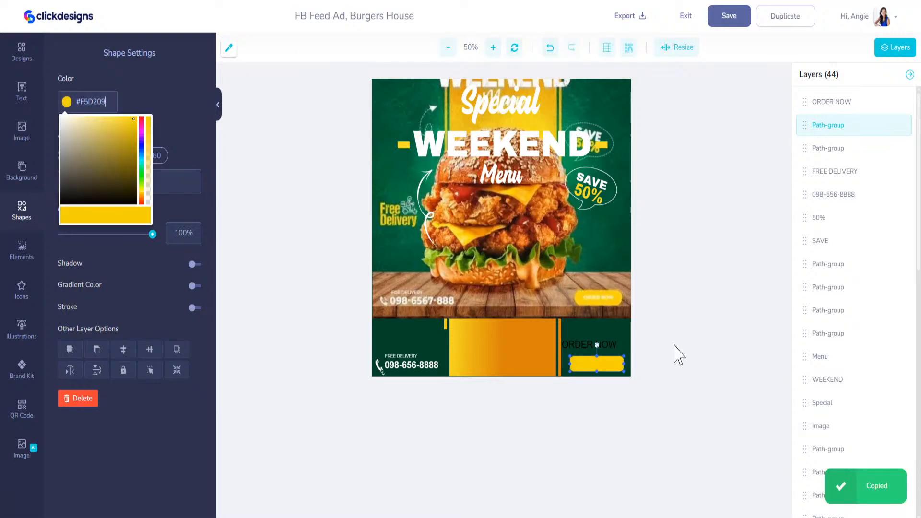
Step: Place ORDER NOW on the yellow button in bold white, sized to fit
{"action": "left_click_drag", "start_coordinate": [593, 342], "coordinate": [595, 363]}
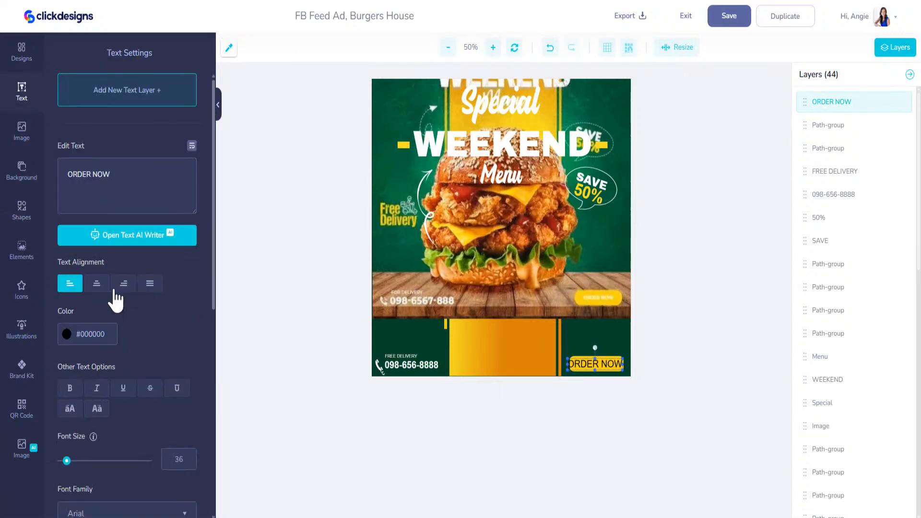
{"action": "left_click", "coordinate": [71, 335]}
{"action": "left_click", "coordinate": [62, 351]}
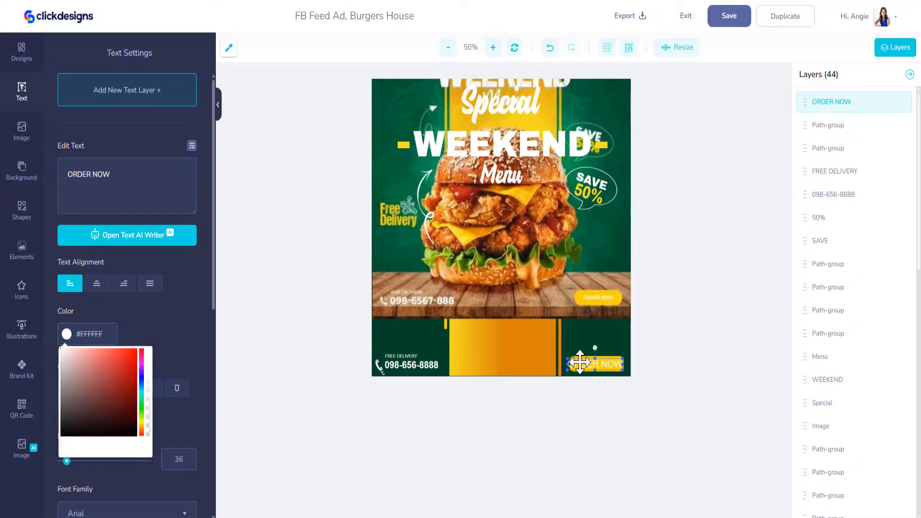
{"action": "left_click", "coordinate": [150, 326]}
{"action": "left_click", "coordinate": [72, 386]}
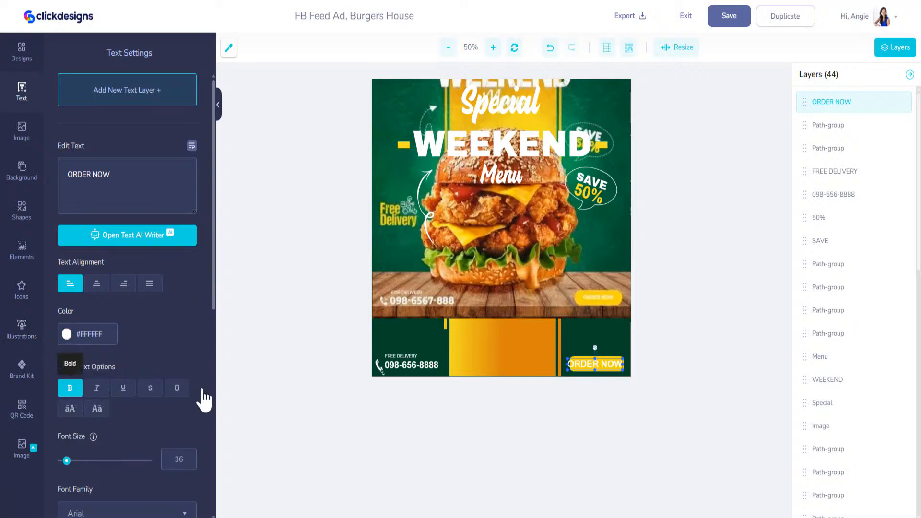
{"action": "left_click_drag", "start_coordinate": [567, 370], "coordinate": [576, 368]}
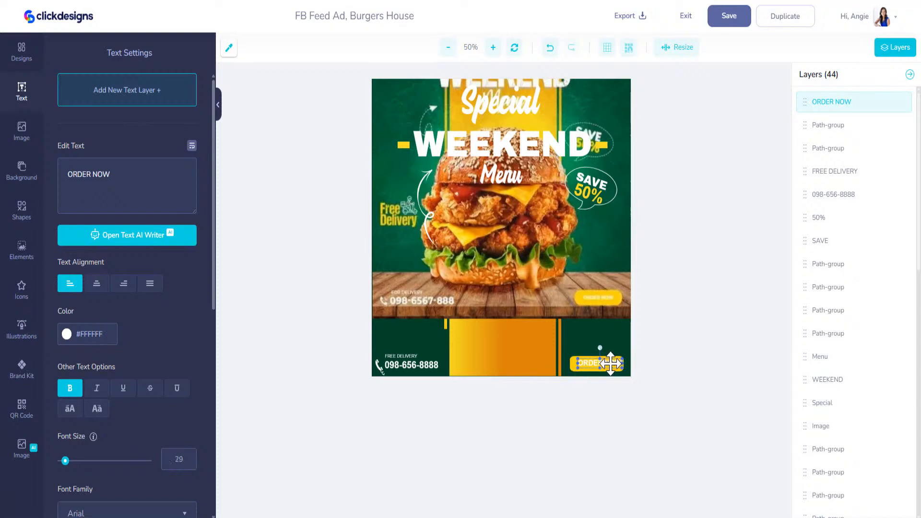
{"action": "left_click_drag", "start_coordinate": [552, 307], "coordinate": [408, 310]}
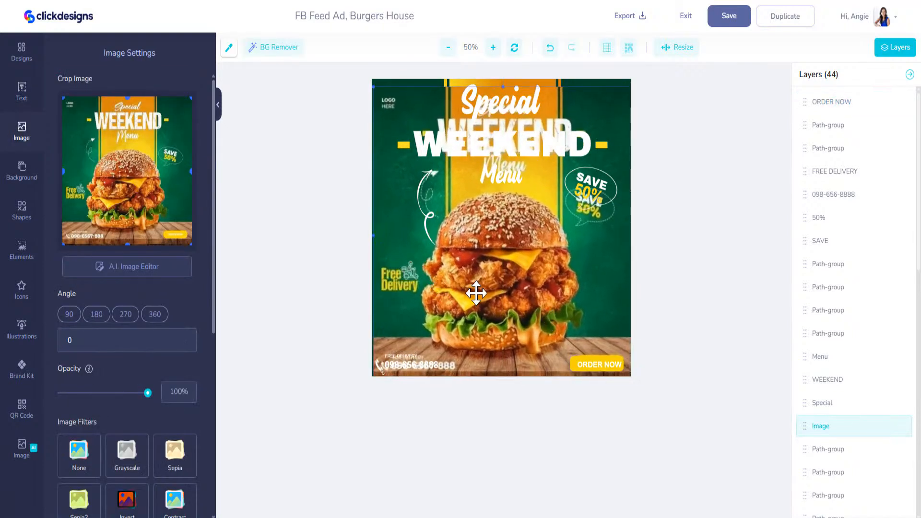
Step: Delete the reference burger picture from the canvas
{"action": "mouse_move", "coordinate": [512, 294]}
{"action": "left_mouse_down"}
{"action": "mouse_move", "coordinate": [502, 294]}
{"action": "mouse_move", "coordinate": [516, 303]}
{"action": "mouse_move", "coordinate": [510, 298]}
{"action": "left_mouse_up"}
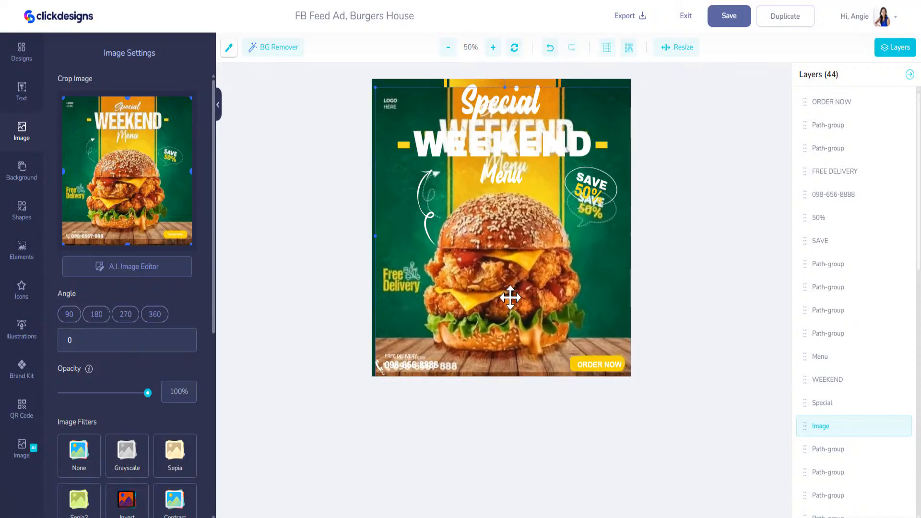
{"action": "key", "text": "Delete"}
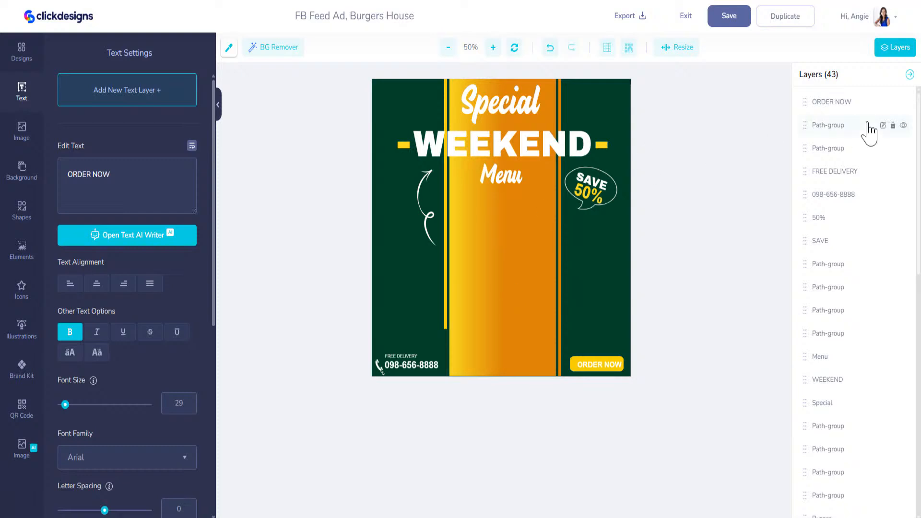
{"action": "left_click", "coordinate": [820, 198]}
{"action": "left_click", "coordinate": [821, 241]}
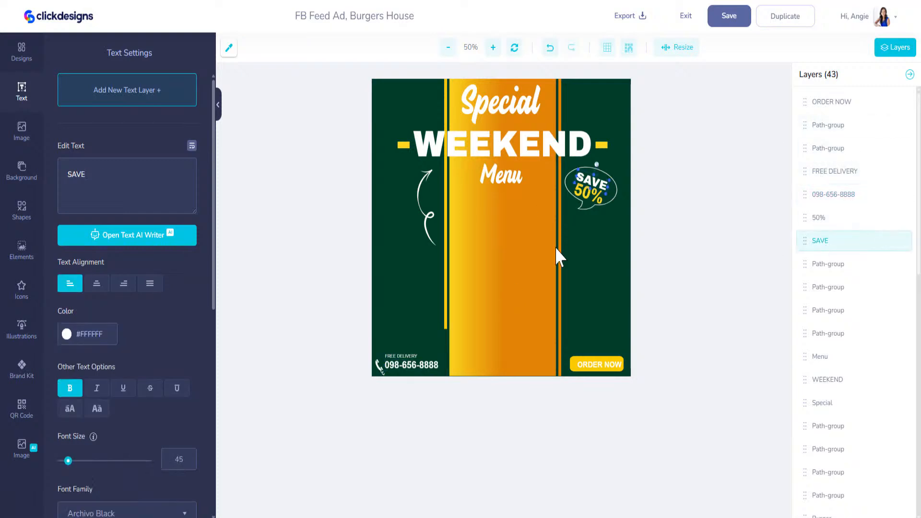
Step: Bring the Burger image to the top layer, shrink it and centre it under Menu
{"action": "left_click", "coordinate": [499, 260]}
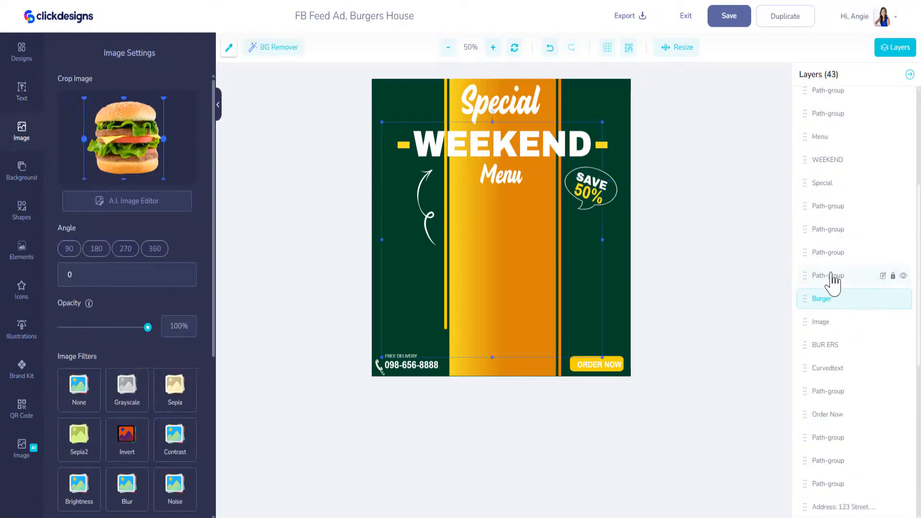
{"action": "left_click_drag", "start_coordinate": [806, 299], "coordinate": [811, 102]}
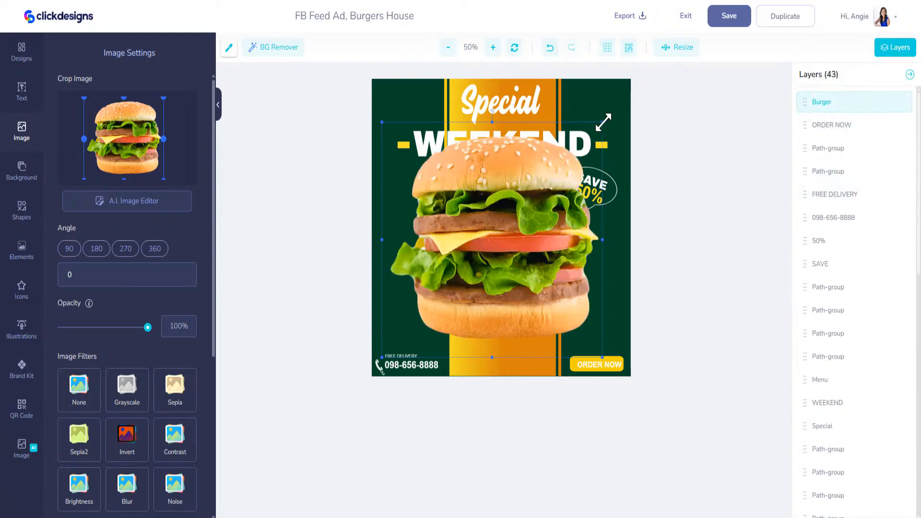
{"action": "left_click_drag", "start_coordinate": [600, 127], "coordinate": [547, 195]}
{"action": "left_click_drag", "start_coordinate": [494, 250], "coordinate": [521, 242]}
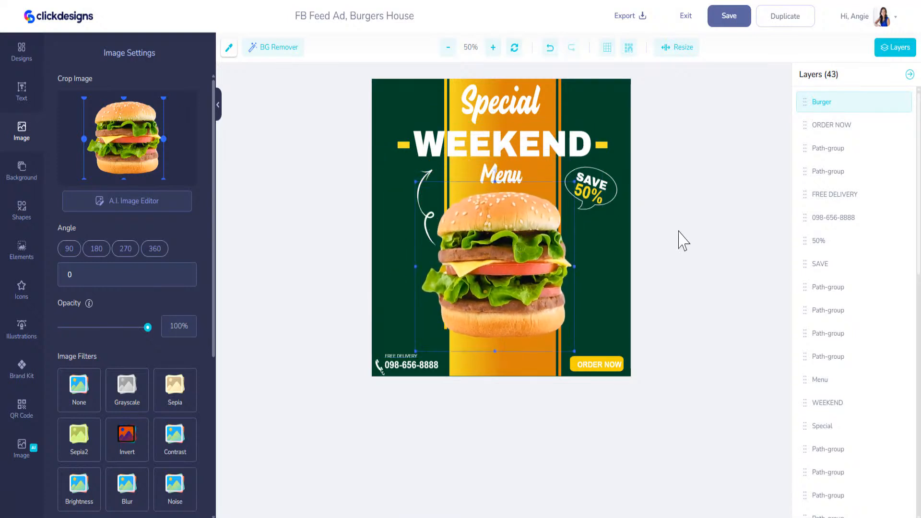
{"action": "scroll", "coordinate": [854, 342], "scroll_direction": "down", "scroll_amount": 2}
{"action": "scroll", "coordinate": [854, 342], "scroll_direction": "down", "scroll_amount": 1}
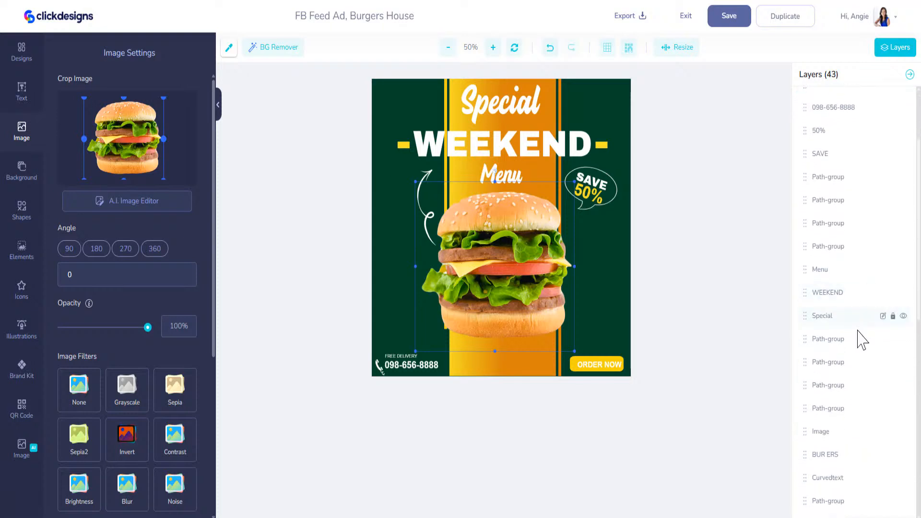
{"action": "left_click", "coordinate": [835, 434]}
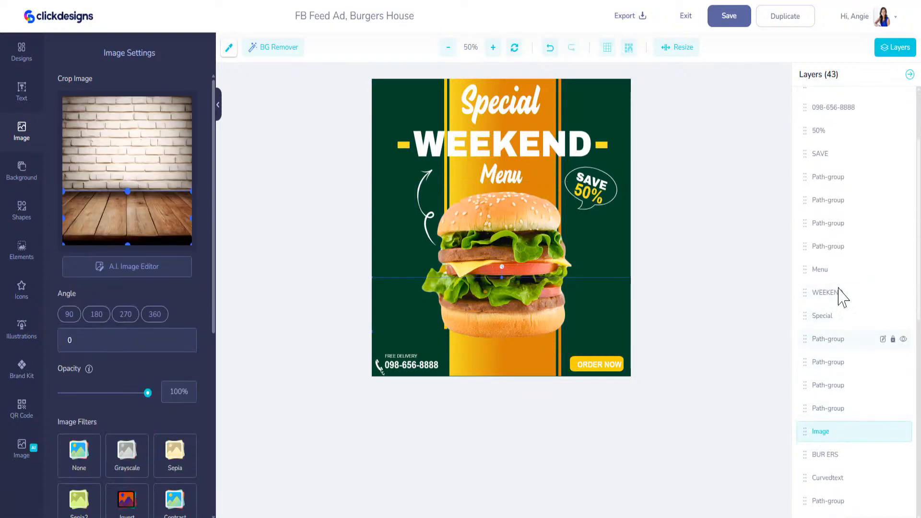
Step: Raise the wood-table layer and photo into the lower half, enlarge the burger, and shrink the arrow
{"action": "left_click_drag", "start_coordinate": [806, 432], "coordinate": [804, 339]}
{"action": "left_click_drag", "start_coordinate": [584, 315], "coordinate": [595, 304]}
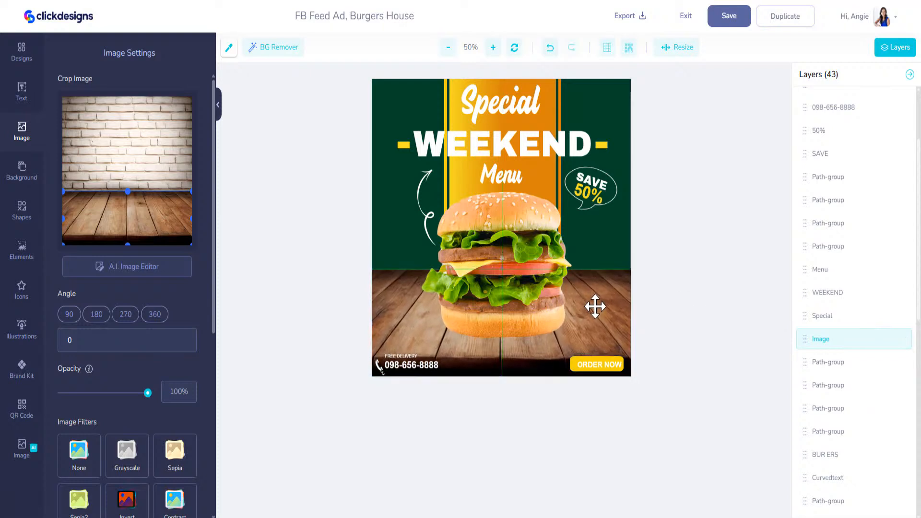
{"action": "left_click", "coordinate": [511, 221]}
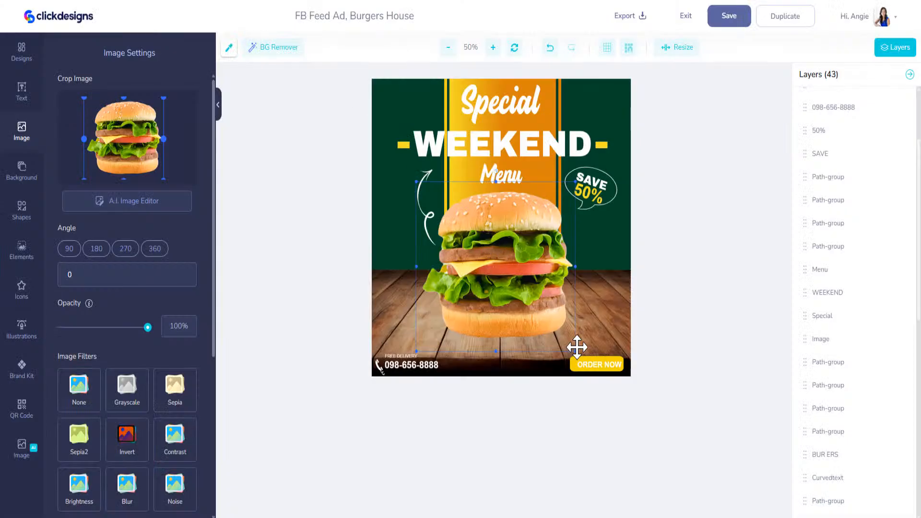
{"action": "left_click_drag", "start_coordinate": [577, 353], "coordinate": [590, 367]}
{"action": "left_click_drag", "start_coordinate": [566, 333], "coordinate": [558, 336]}
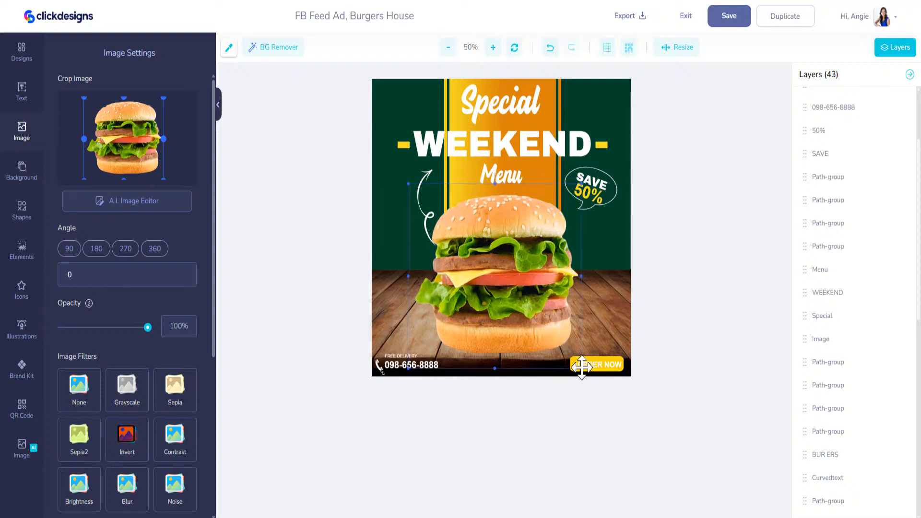
{"action": "left_click_drag", "start_coordinate": [583, 369], "coordinate": [589, 374]}
{"action": "left_click_drag", "start_coordinate": [564, 338], "coordinate": [565, 334]}
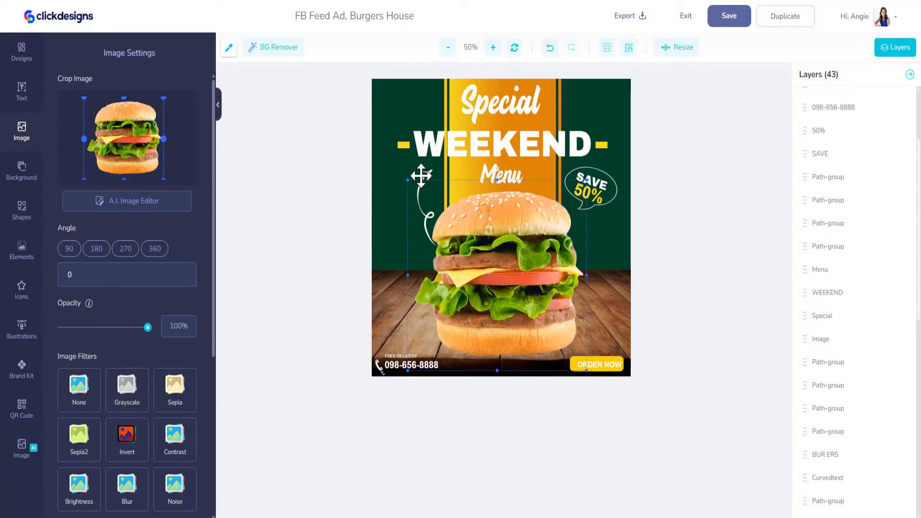
{"action": "left_click", "coordinate": [428, 175]}
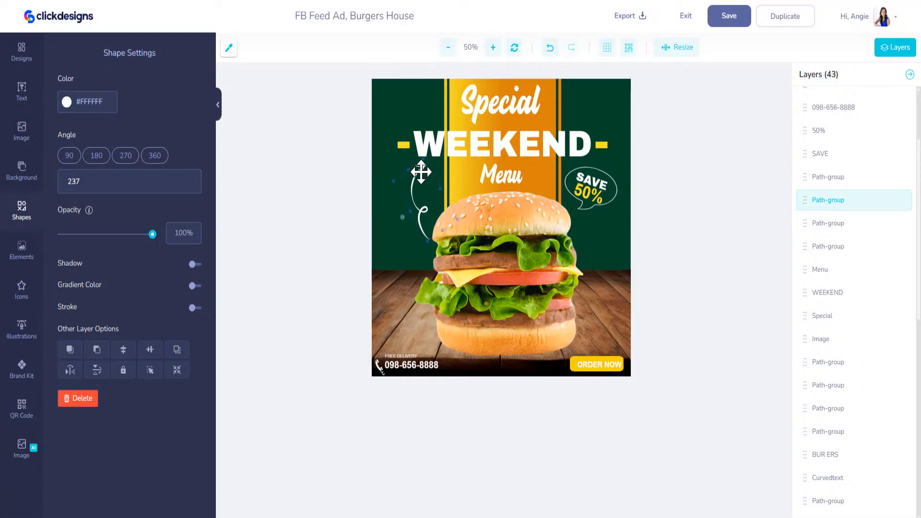
{"action": "left_click_drag", "start_coordinate": [427, 241], "coordinate": [424, 205]}
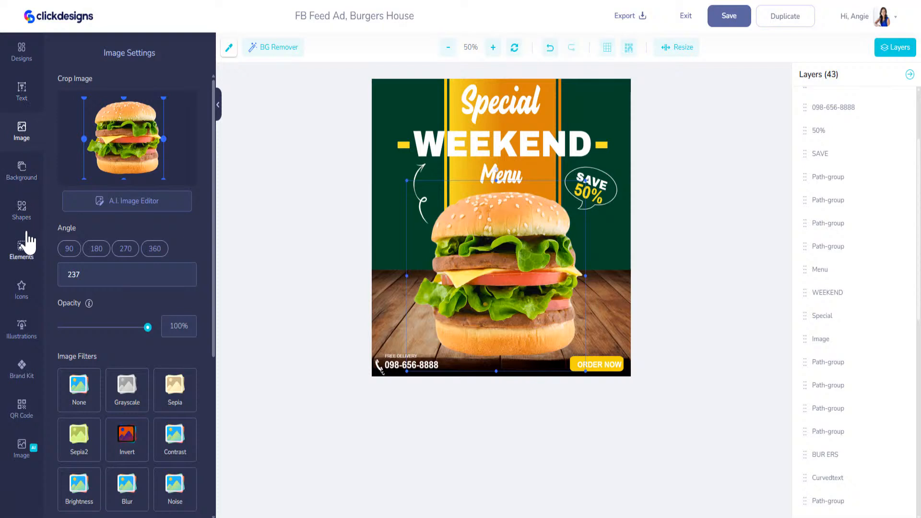
Step: Search the Elements library for 'smoke' and add a white smoke ring to the ad
{"action": "left_click", "coordinate": [22, 211]}
{"action": "left_click", "coordinate": [19, 251]}
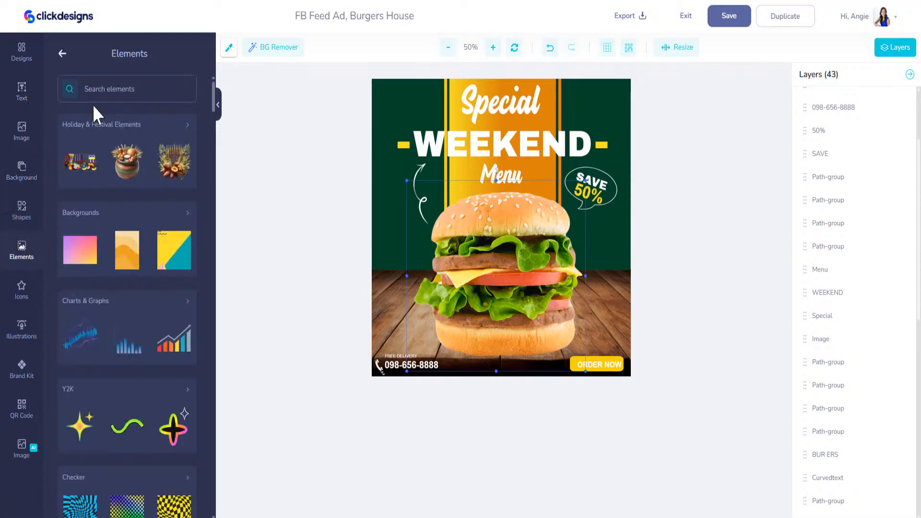
{"action": "left_click", "coordinate": [123, 91]}
{"action": "type", "text": "smoke"}
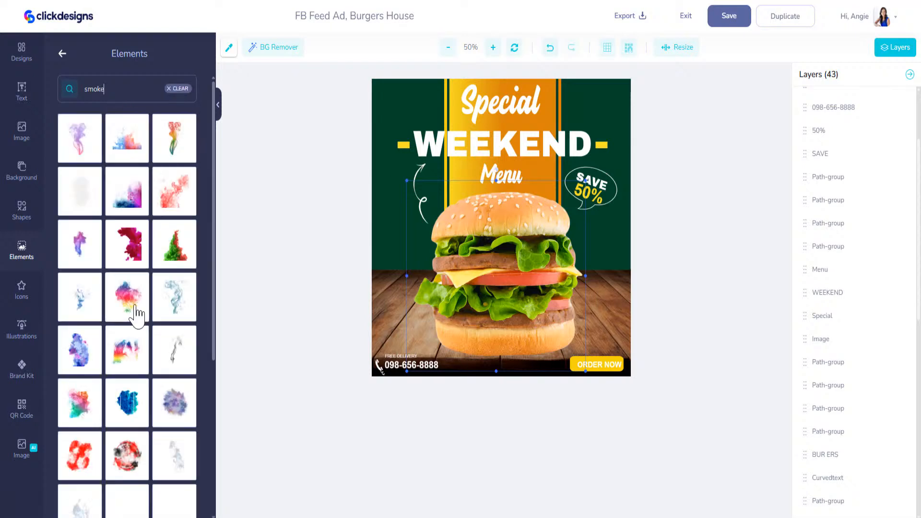
{"action": "scroll", "coordinate": [136, 372], "scroll_direction": "down", "scroll_amount": 5}
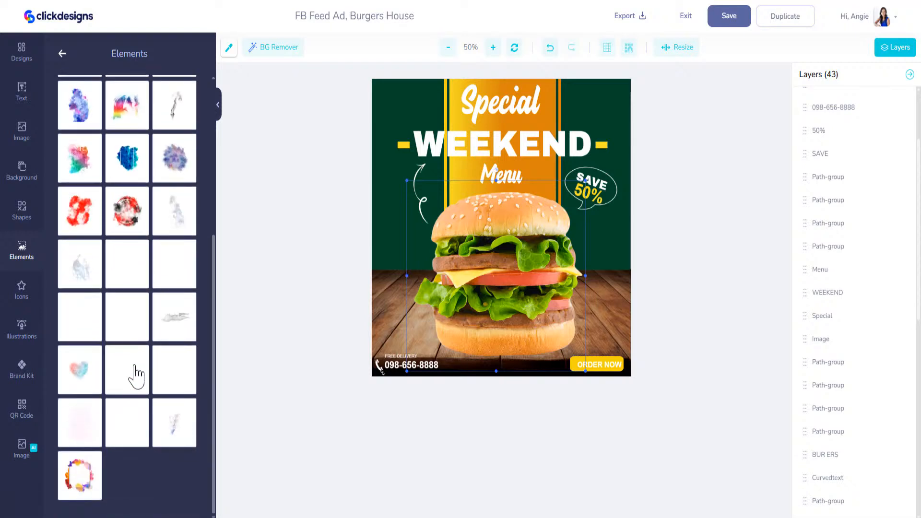
{"action": "left_click", "coordinate": [126, 330]}
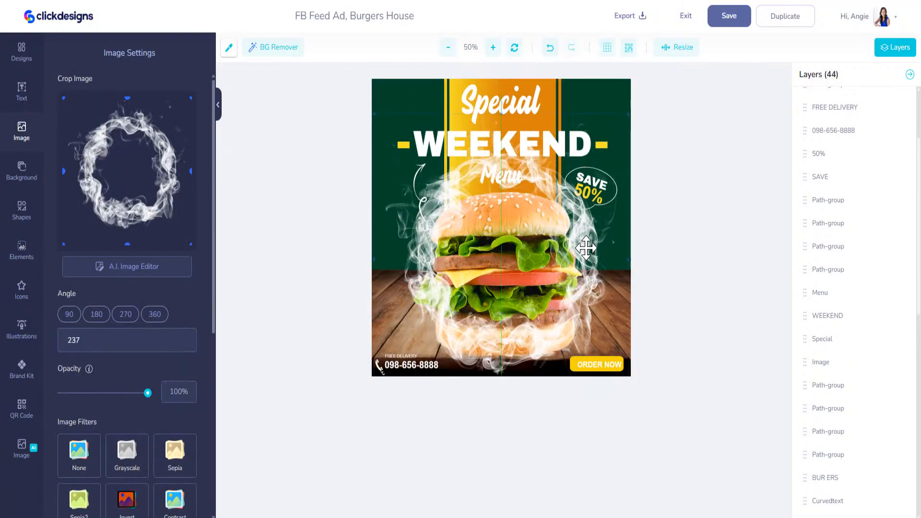
Step: Place the smoke layer below Burger, nudge it down around the base, and set opacity to 28%
{"action": "scroll", "coordinate": [856, 318], "scroll_direction": "up", "scroll_amount": 5}
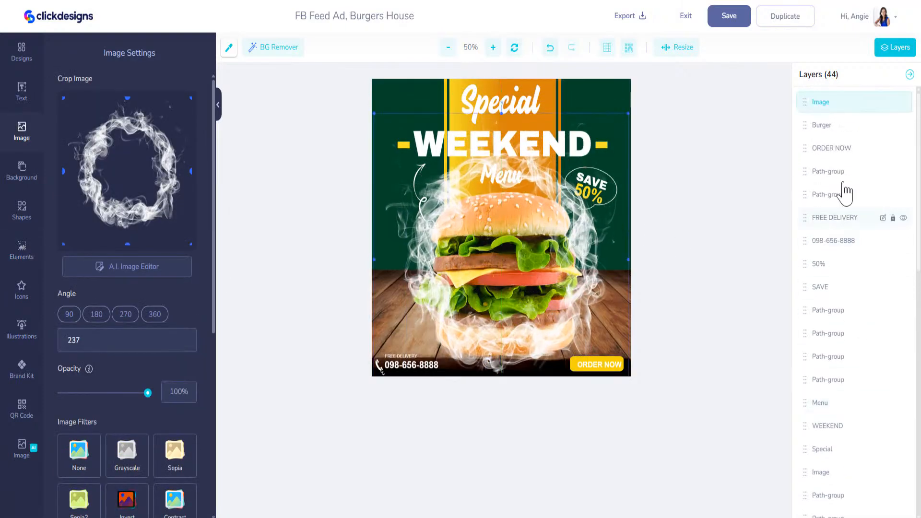
{"action": "left_click_drag", "start_coordinate": [804, 102], "coordinate": [809, 144]}
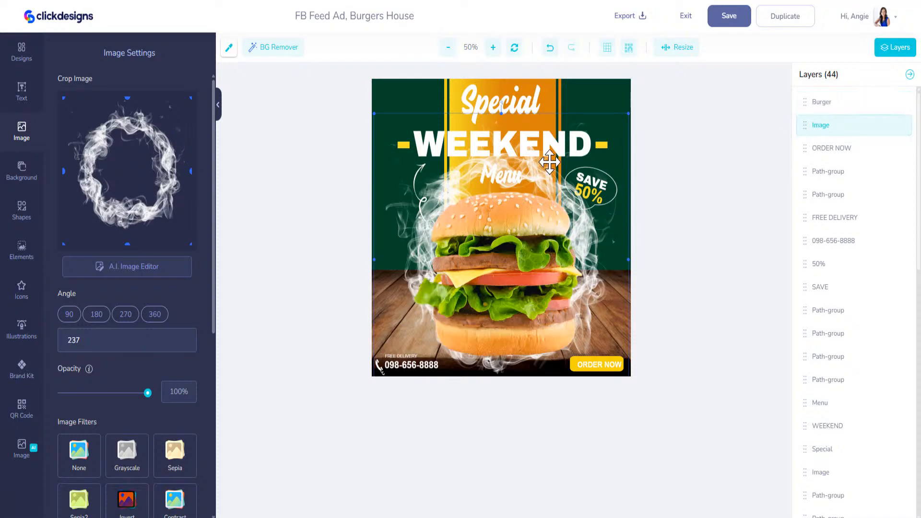
{"action": "mouse_move", "coordinate": [552, 185]}
{"action": "left_mouse_down"}
{"action": "mouse_move", "coordinate": [553, 194]}
{"action": "mouse_move", "coordinate": [553, 182]}
{"action": "left_mouse_up"}
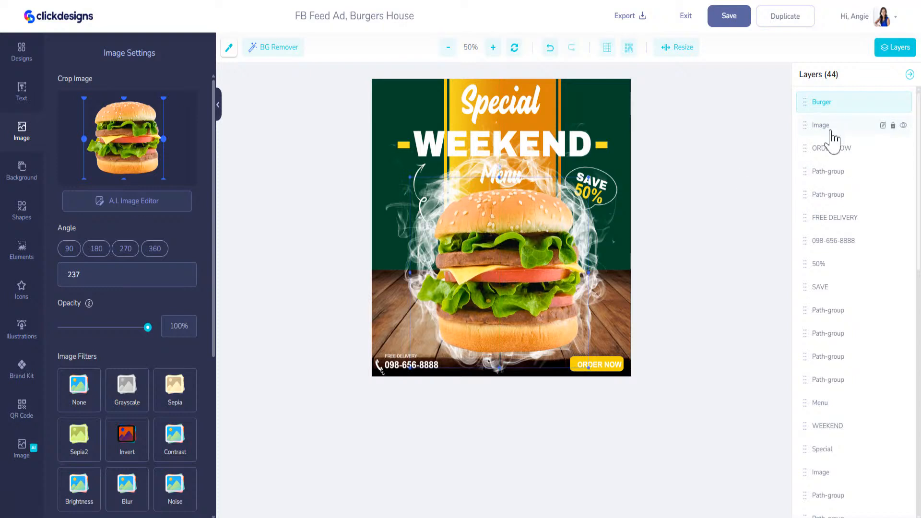
{"action": "left_click", "coordinate": [826, 127]}
{"action": "key", "text": "Down"}
{"action": "key", "text": "Down"}
{"action": "key", "text": "Down"}
{"action": "key", "text": "Down"}
{"action": "key", "text": "Down"}
{"action": "key", "text": "Down"}
{"action": "key", "text": "Down"}
{"action": "key", "text": "Down"}
{"action": "key", "text": "Down"}
{"action": "key", "text": "Down"}
{"action": "key", "text": "Down"}
{"action": "key", "text": "Down"}
{"action": "key", "text": "Down"}
{"action": "key", "text": "Down"}
{"action": "key", "text": "Down"}
{"action": "key", "text": "Down"}
{"action": "key", "text": "Down"}
{"action": "key", "text": "Down"}
{"action": "key", "text": "Down"}
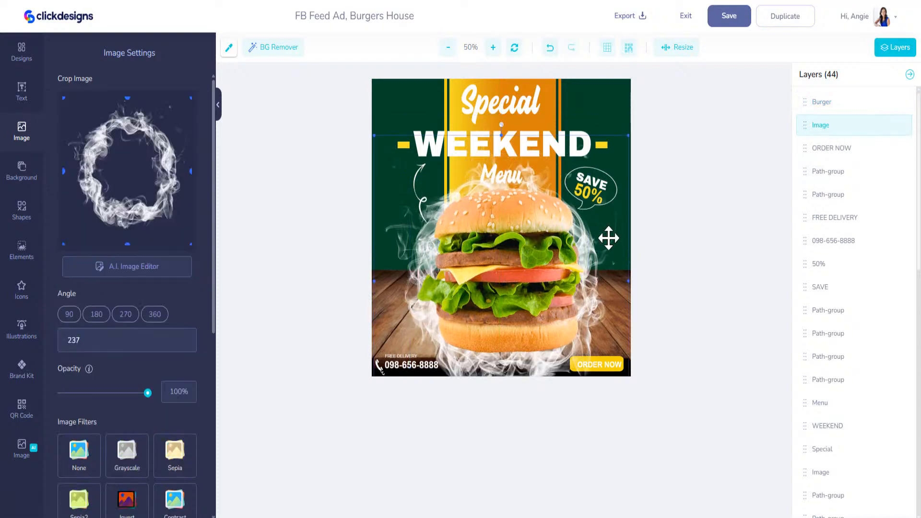
{"action": "key", "text": "Down"}
{"action": "key", "text": "Down"}
{"action": "key", "text": "Down"}
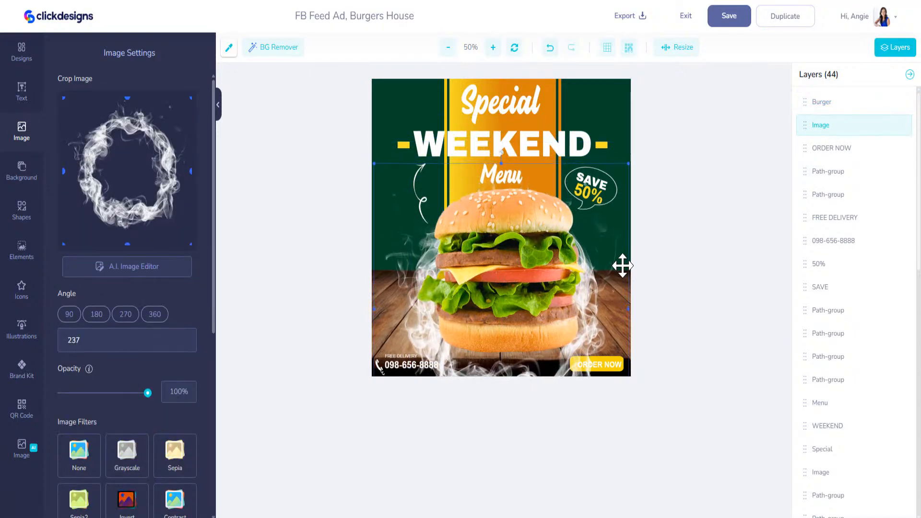
{"action": "left_click_drag", "start_coordinate": [148, 393], "coordinate": [102, 393]}
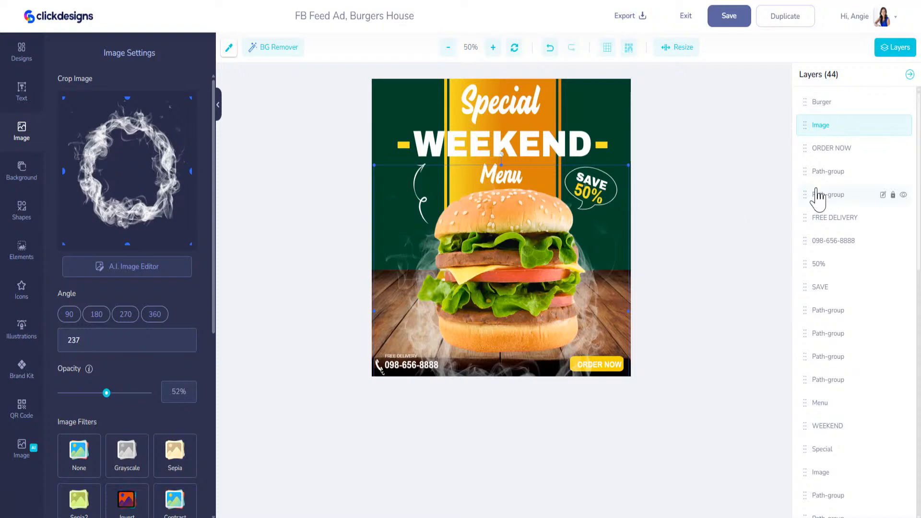
{"action": "left_click_drag", "start_coordinate": [105, 393], "coordinate": [87, 393]}
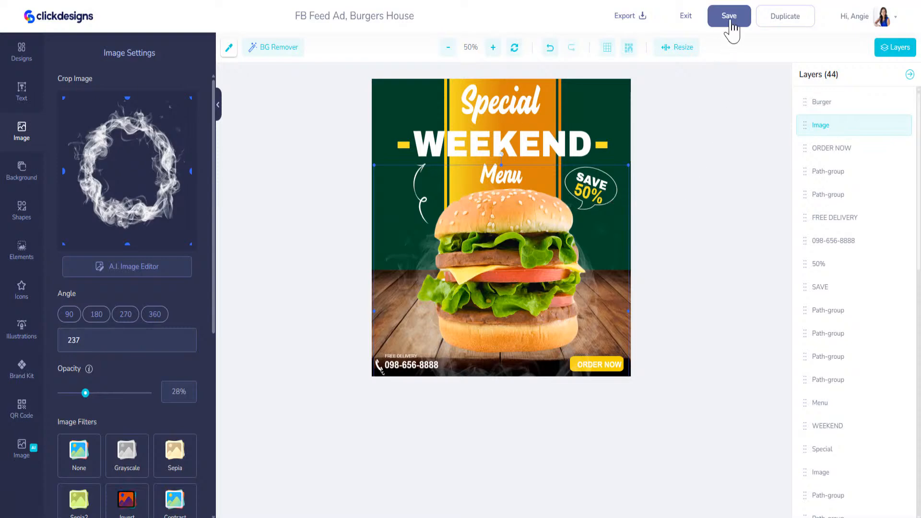
Step: Save the FB Feed Ad, Burgers House design, exit to My Designs, and preview its card
{"action": "left_click", "coordinate": [729, 16]}
{"action": "left_click", "coordinate": [686, 16]}
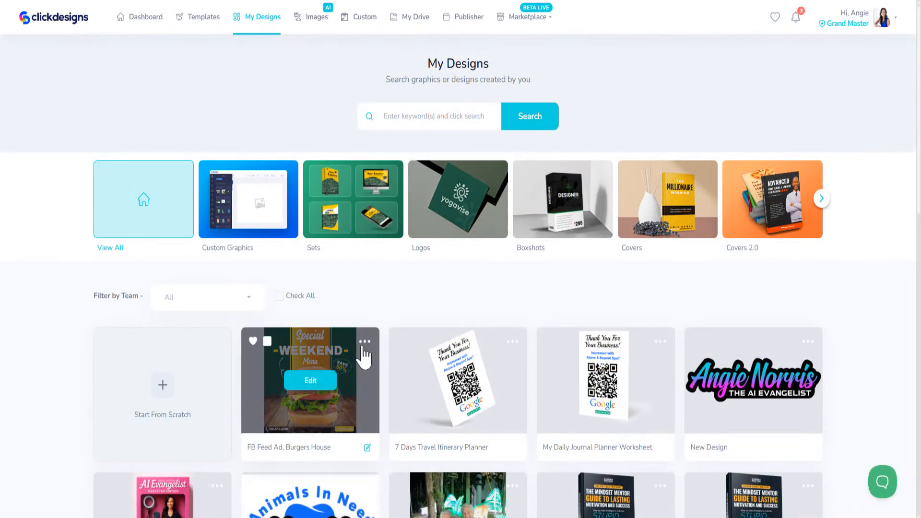
{"action": "left_click", "coordinate": [364, 342]}
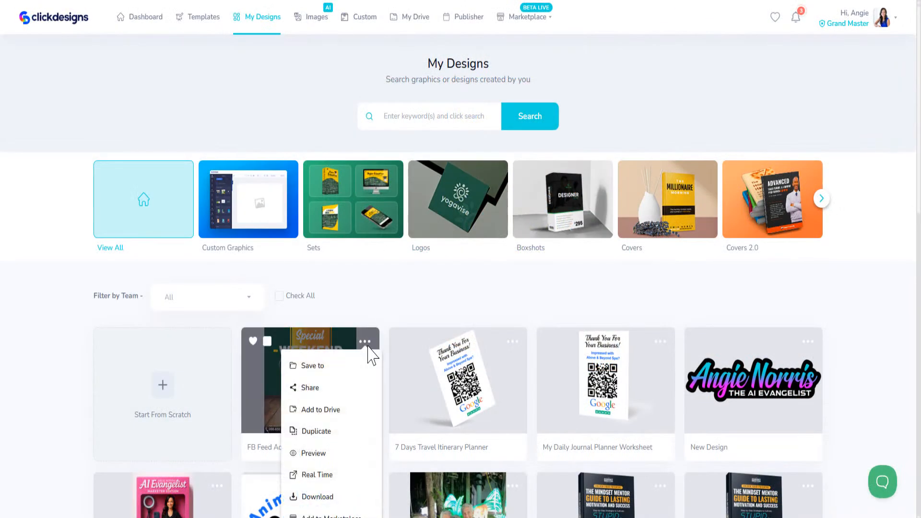
{"action": "left_click", "coordinate": [317, 453]}
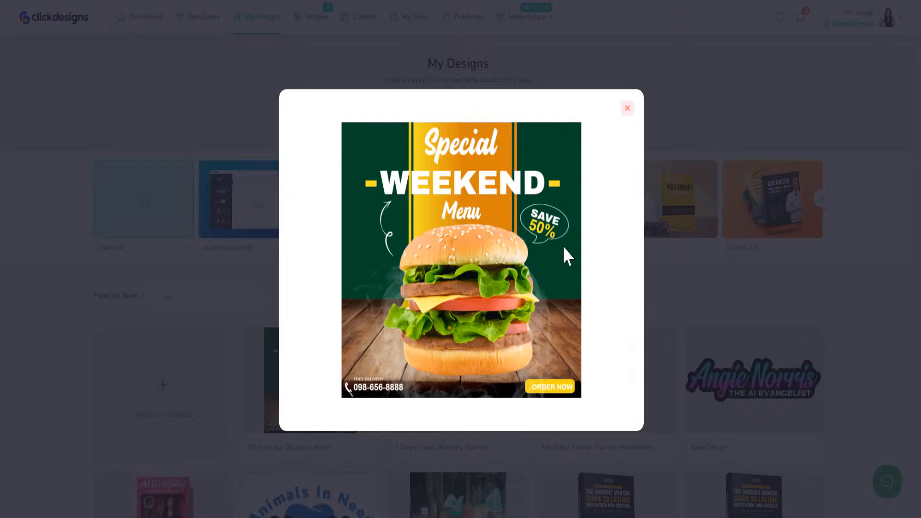
{"action": "left_click", "coordinate": [628, 109]}
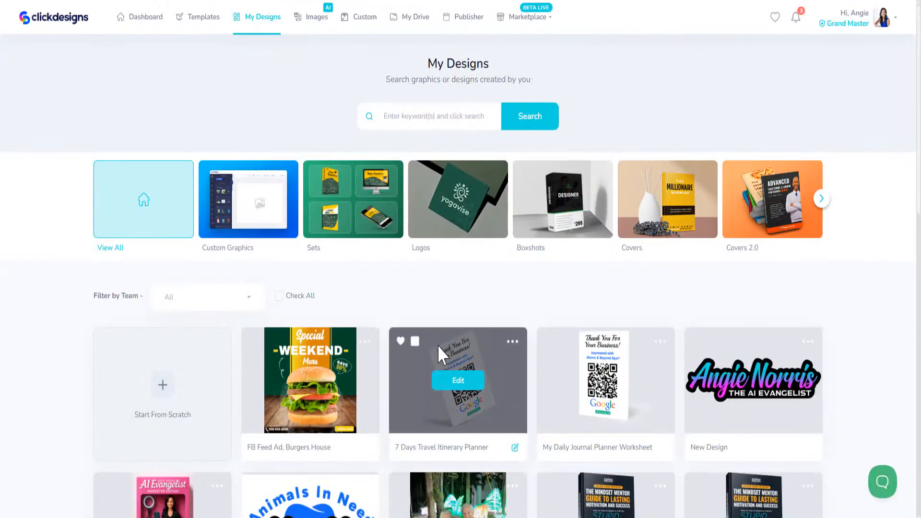